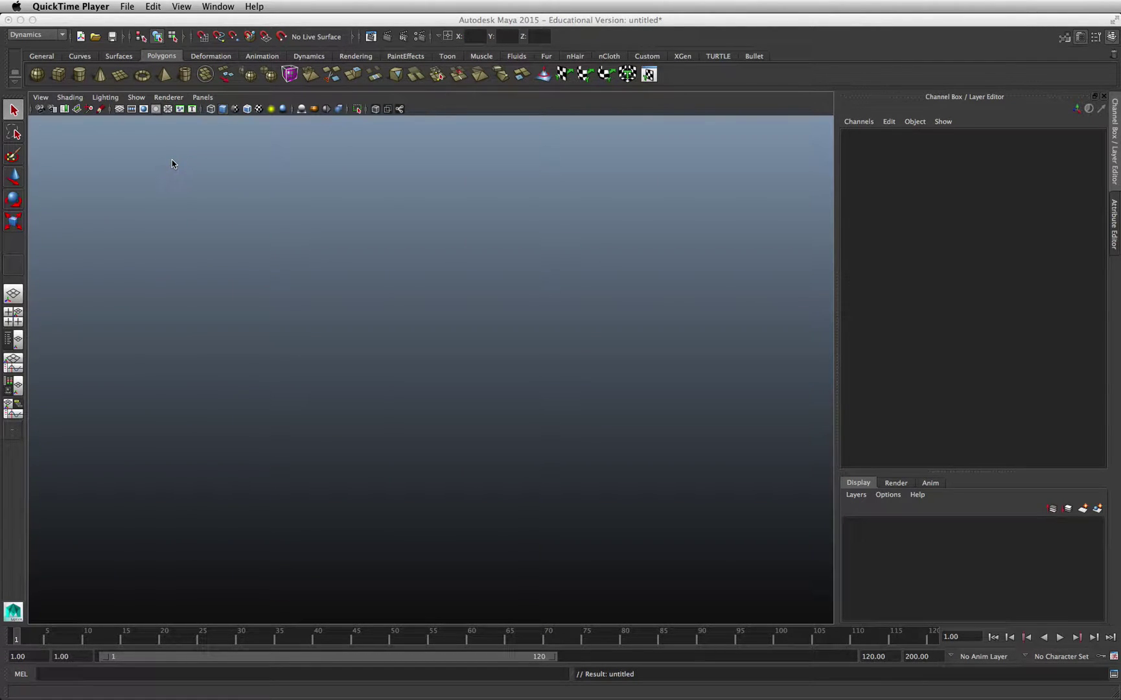
Step: Set the Landscape folder as Maya's current project
{"action": "left_click", "coordinate": [119, 108]}
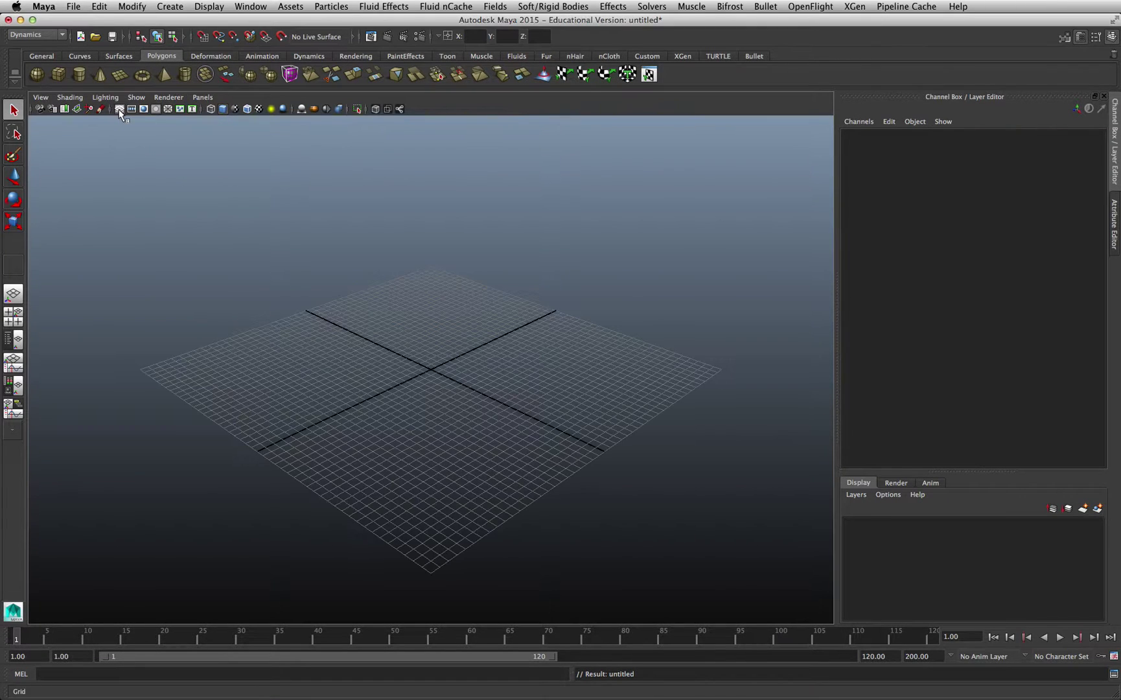
{"action": "left_click", "coordinate": [74, 7]}
{"action": "left_click", "coordinate": [120, 276]}
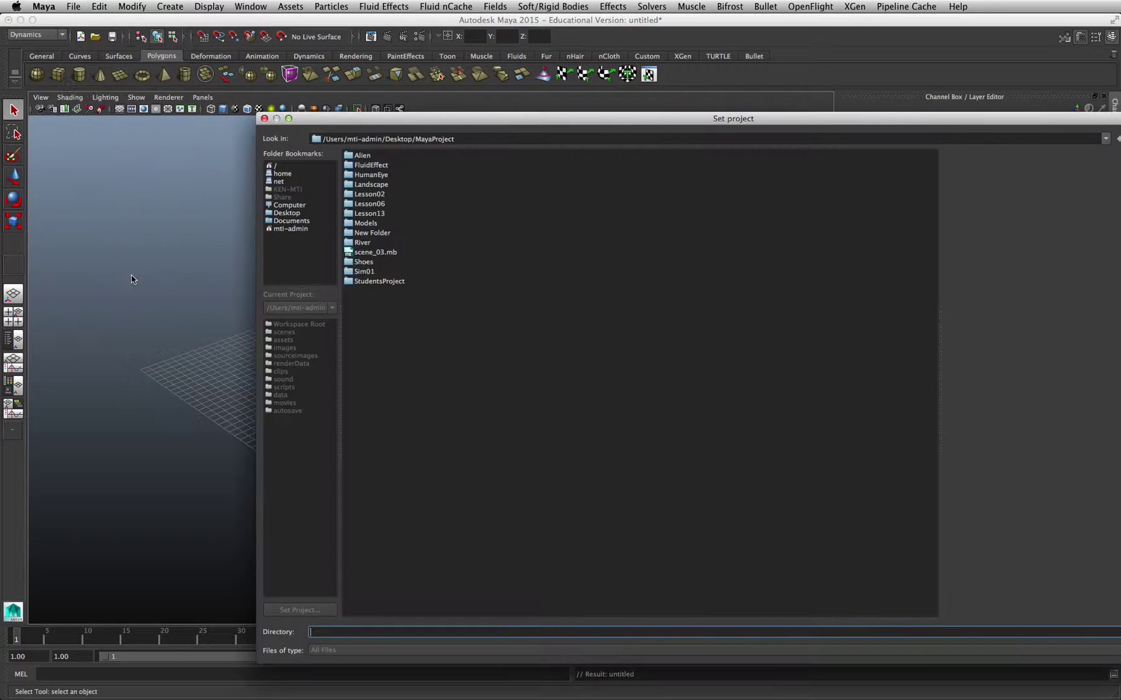
{"action": "left_click", "coordinate": [369, 187]}
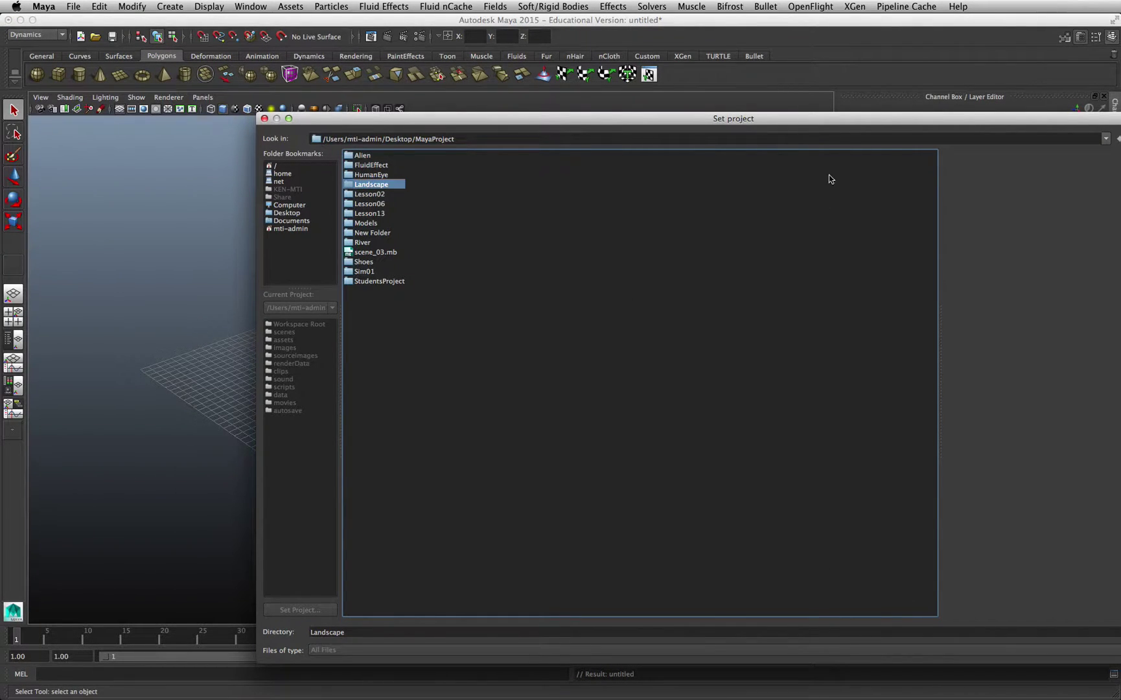
{"action": "left_click_drag", "start_coordinate": [783, 118], "coordinate": [608, 109]}
{"action": "left_click", "coordinate": [1013, 622]}
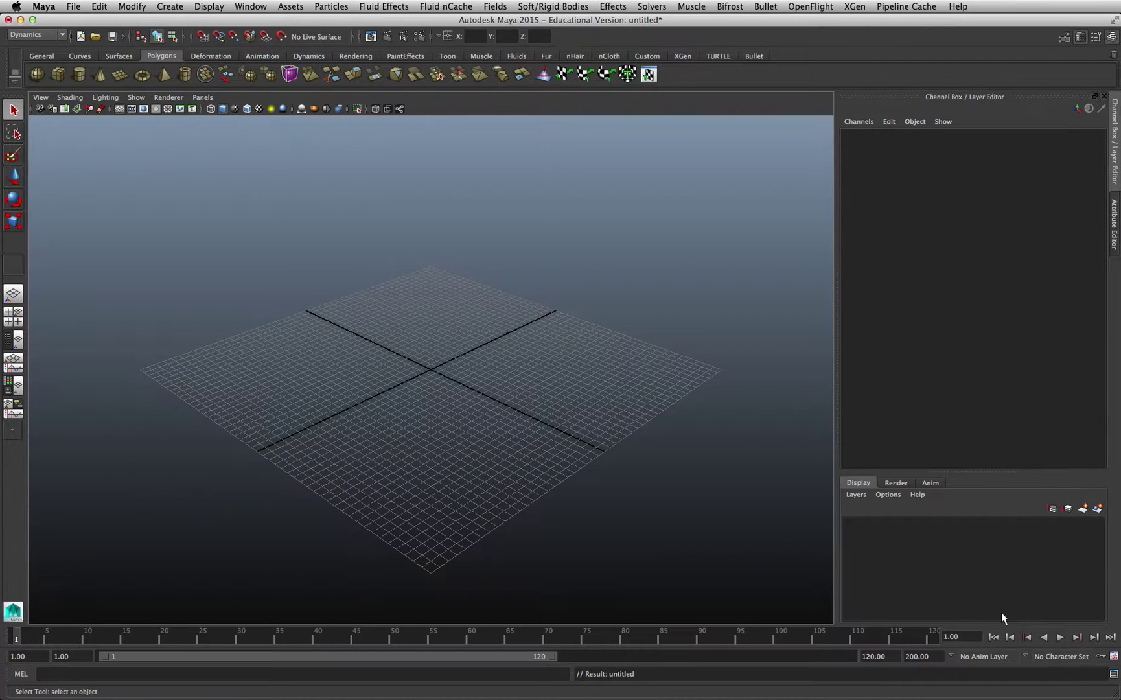
Step: Confirm the Landscape project locations, then check Save Scene As without saving
{"action": "left_click", "coordinate": [74, 7]}
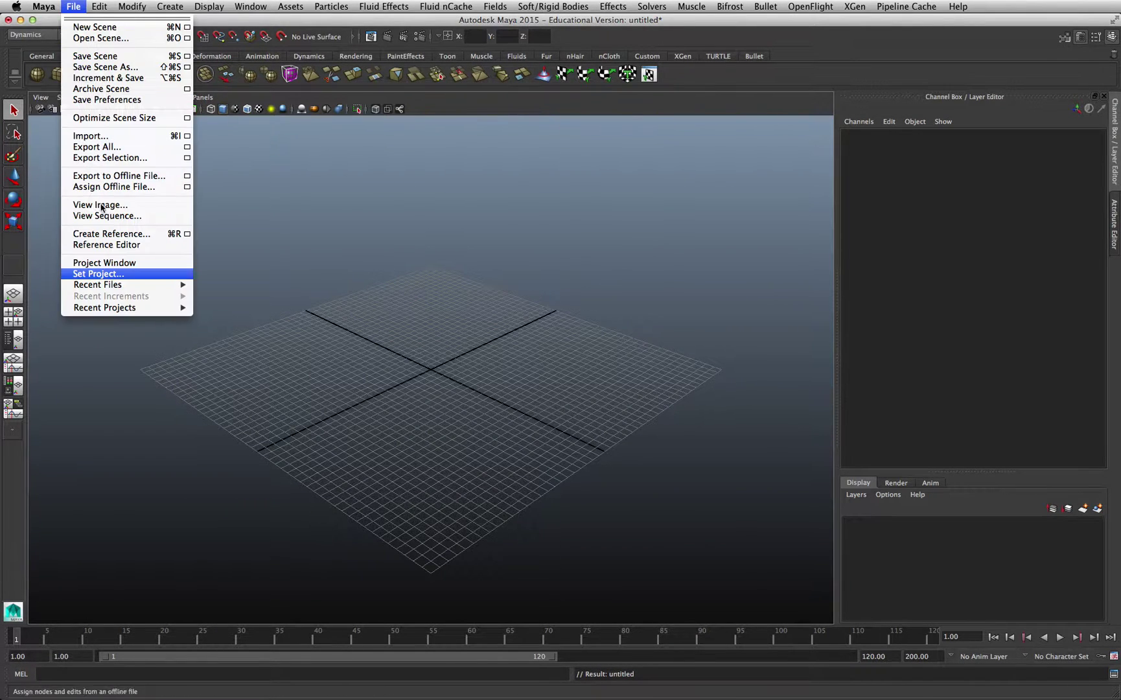
{"action": "left_click", "coordinate": [123, 264]}
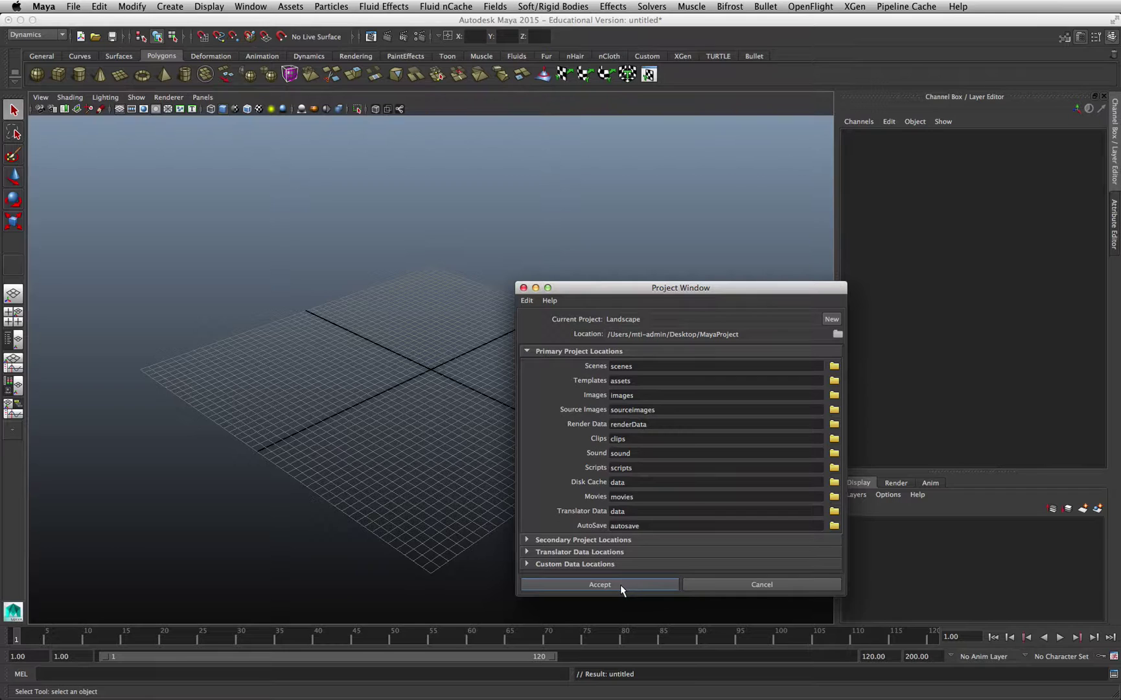
{"action": "left_click", "coordinate": [622, 584]}
{"action": "left_click", "coordinate": [77, 7]}
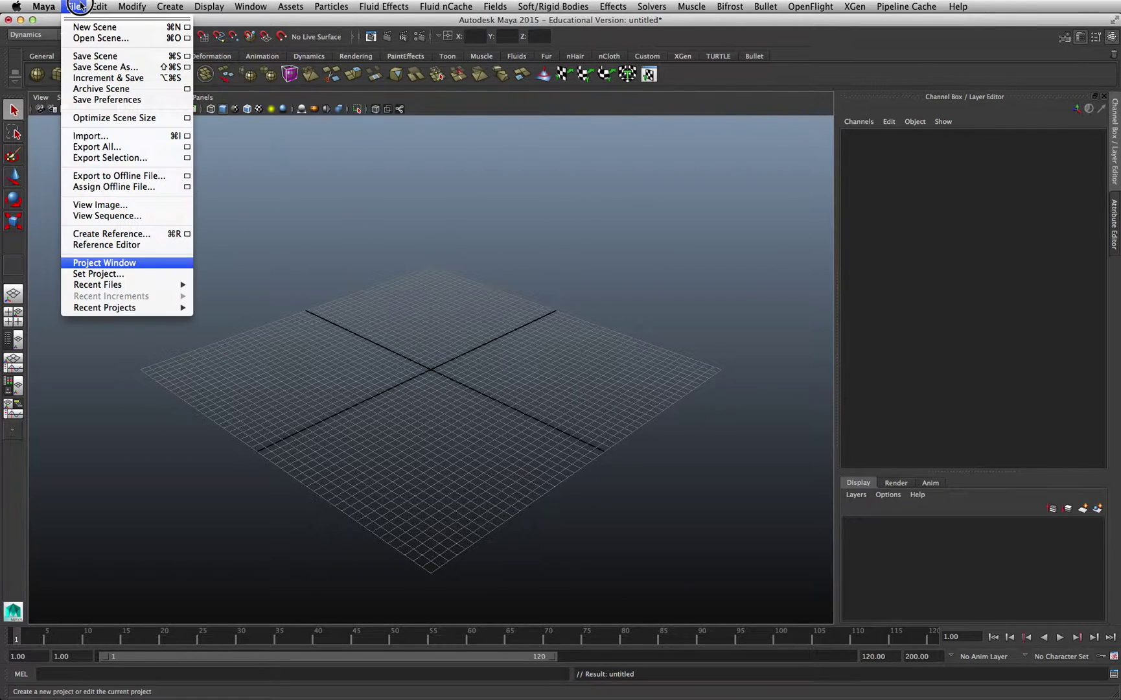
{"action": "left_click", "coordinate": [103, 67]}
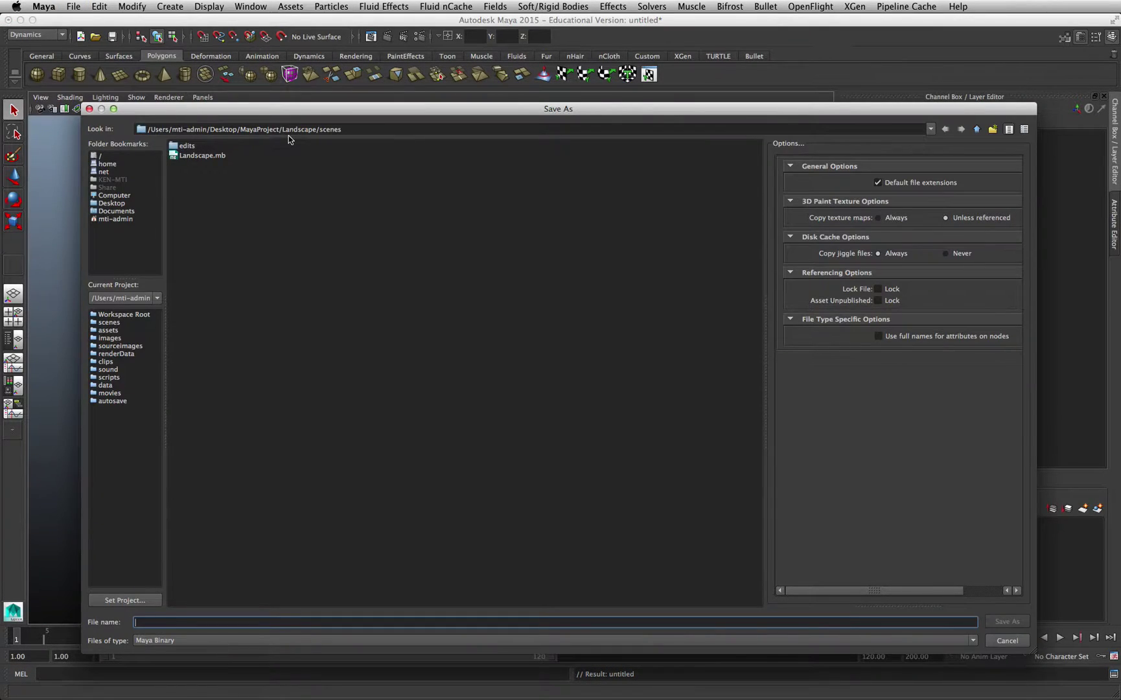
{"action": "double_click", "coordinate": [284, 129]}
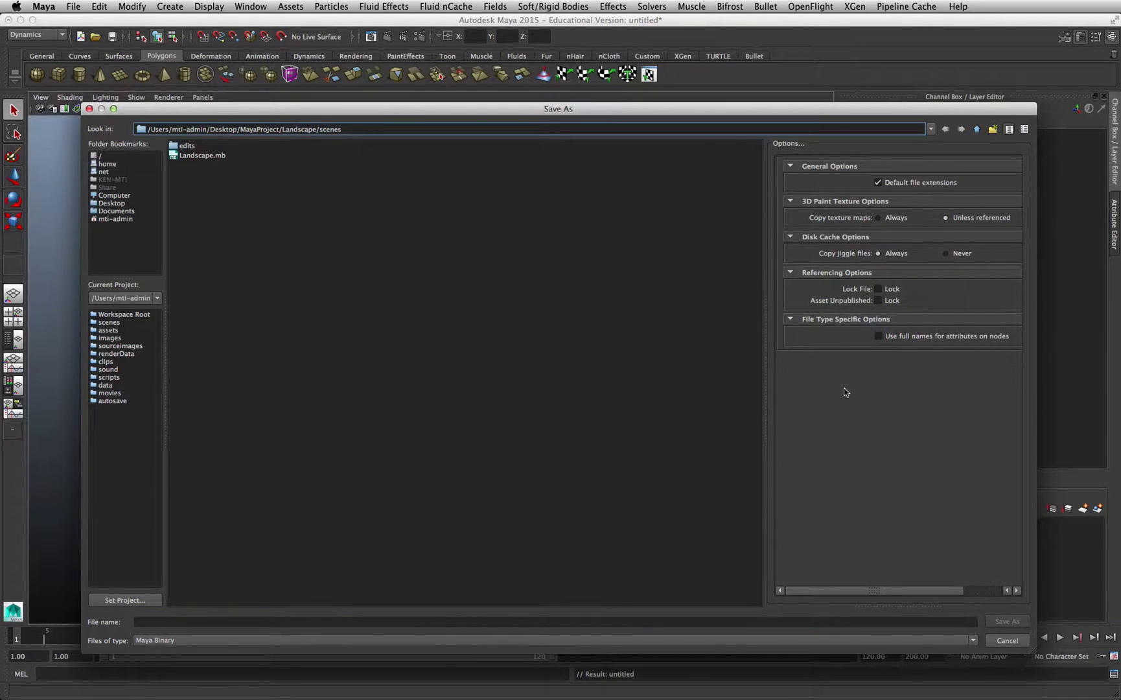
{"action": "left_click", "coordinate": [1008, 640]}
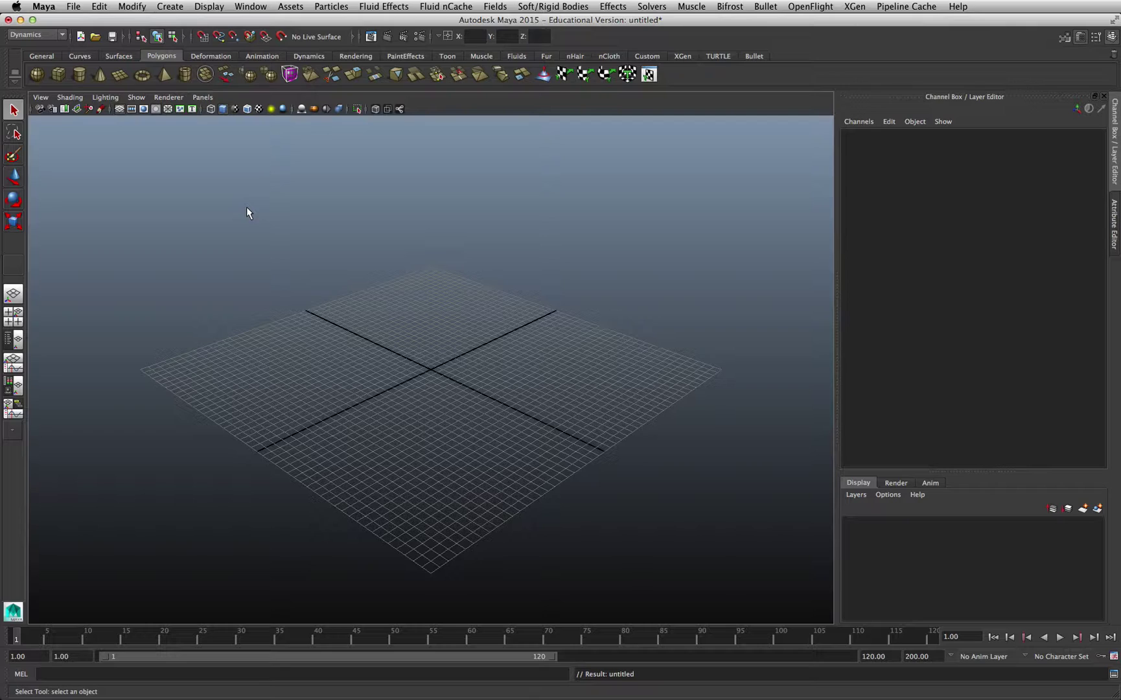
Step: Create a polygon plane 50 by 50 with 1 by 1 subdivisions
{"action": "left_click", "coordinate": [120, 77]}
{"action": "scroll", "coordinate": [429, 381], "scroll_direction": "up", "scroll_amount": 3}
{"action": "scroll", "coordinate": [429, 381], "scroll_direction": "up", "scroll_amount": 4}
{"action": "scroll", "coordinate": [430, 386], "scroll_direction": "up", "scroll_amount": 4}
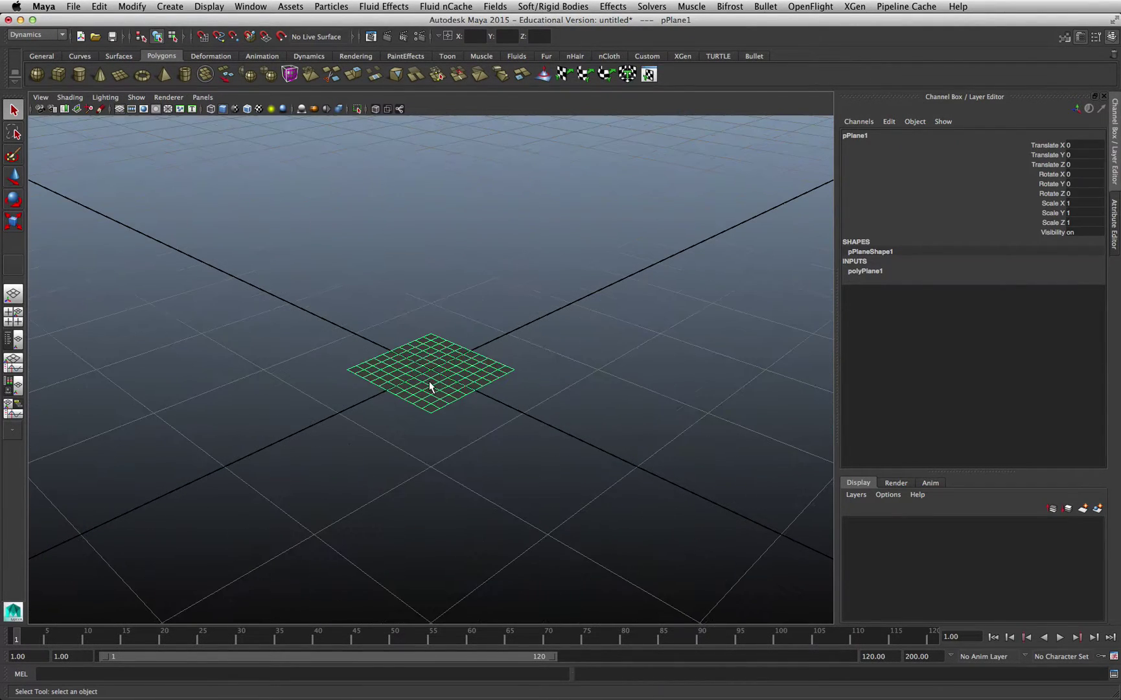
{"action": "left_click", "coordinate": [874, 272]}
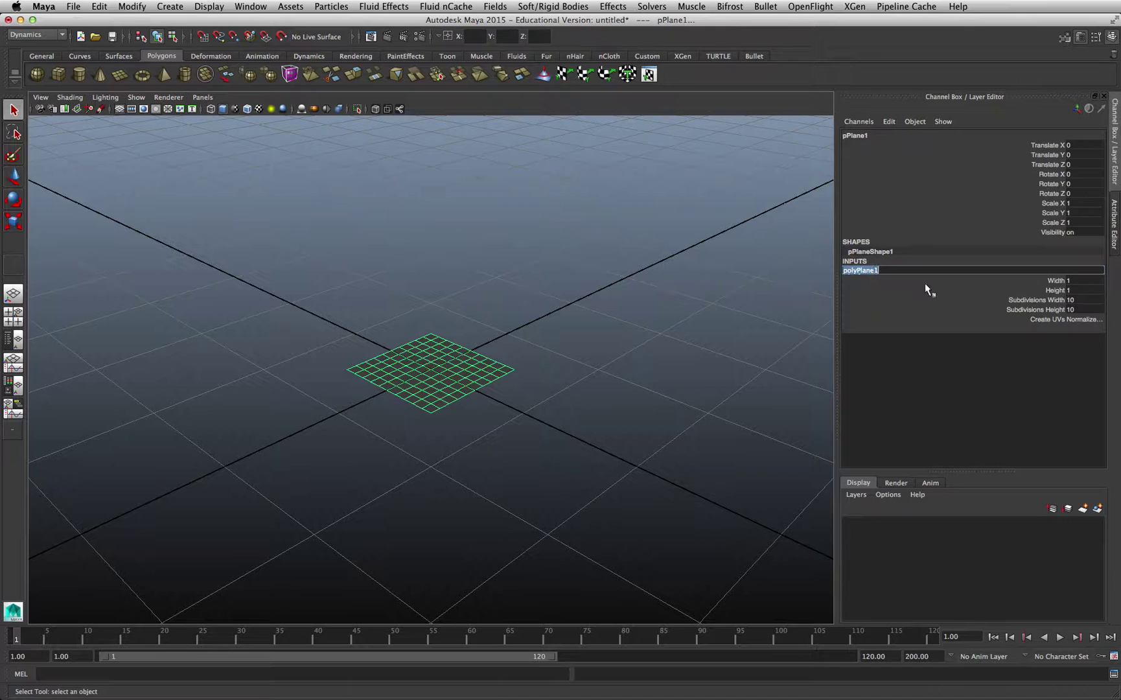
{"action": "double_click", "coordinate": [1075, 279]}
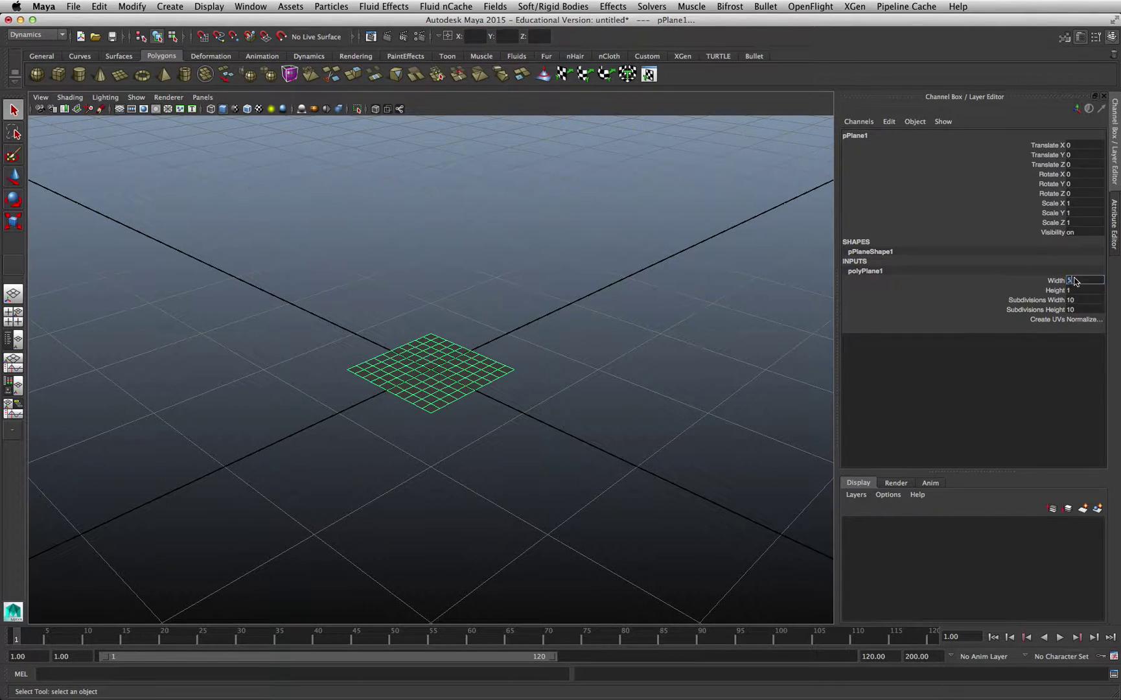
{"action": "type", "text": "0"}
{"action": "key", "text": "Tab"}
{"action": "key", "text": "Return"}
{"action": "key", "text": "Tab"}
{"action": "type", "text": "1"}
{"action": "key", "text": "Tab"}
{"action": "type", "text": "1"}
{"action": "key", "text": "Return"}
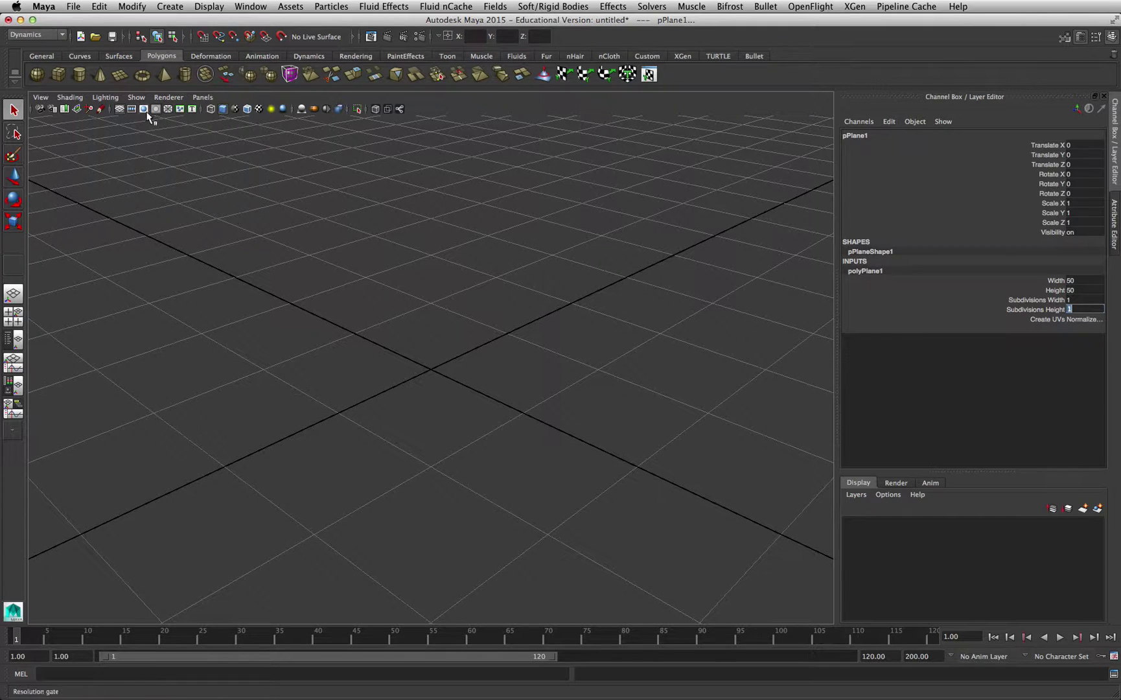
Step: Hide the grid, use a gradient background, frame the plane and open Hypershade
{"action": "left_click", "coordinate": [119, 109]}
{"action": "key", "text": "alt+b"}
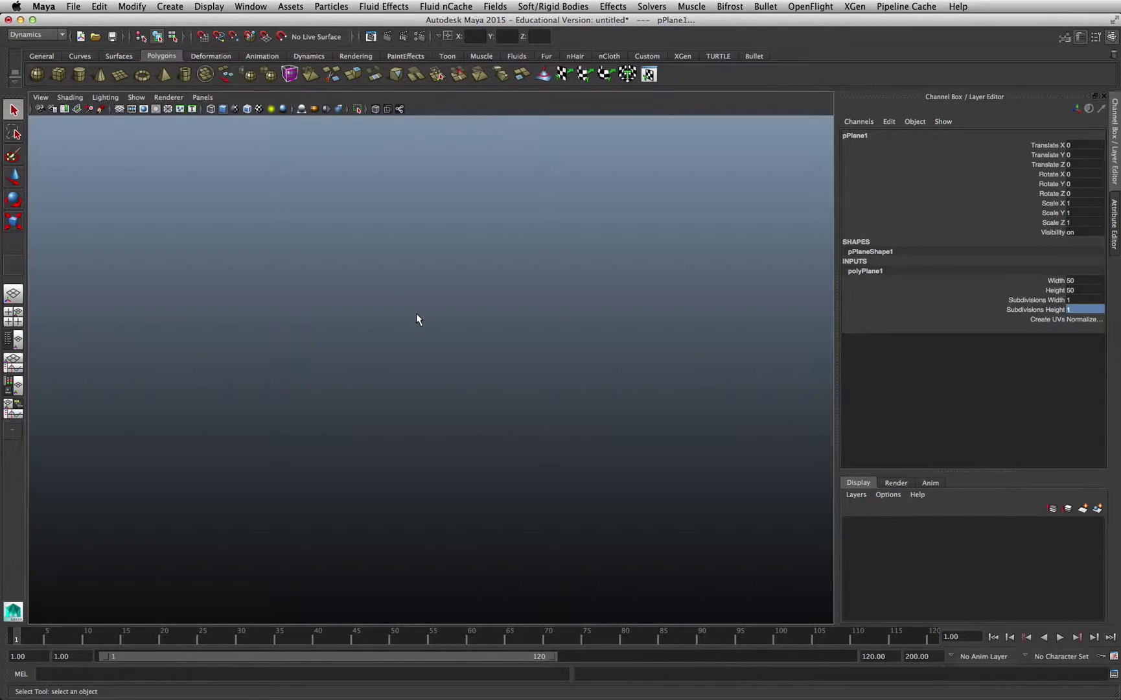
{"action": "key", "text": "f"}
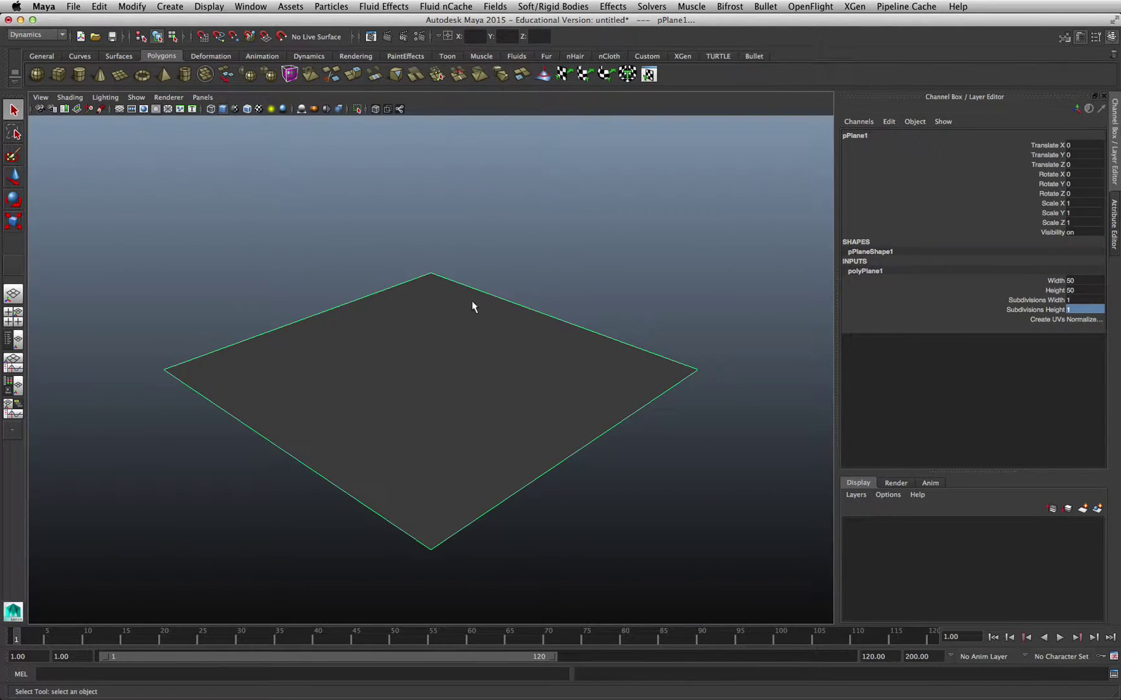
{"action": "left_click", "coordinate": [133, 109]}
{"action": "mouse_move", "coordinate": [215, 190]}
{"action": "left_mouse_down", "text": "alt"}
{"action": "mouse_move", "coordinate": [298, 237]}
{"action": "mouse_move", "coordinate": [276, 258]}
{"action": "left_mouse_up", "text": "alt"}
{"action": "left_click", "coordinate": [133, 109]}
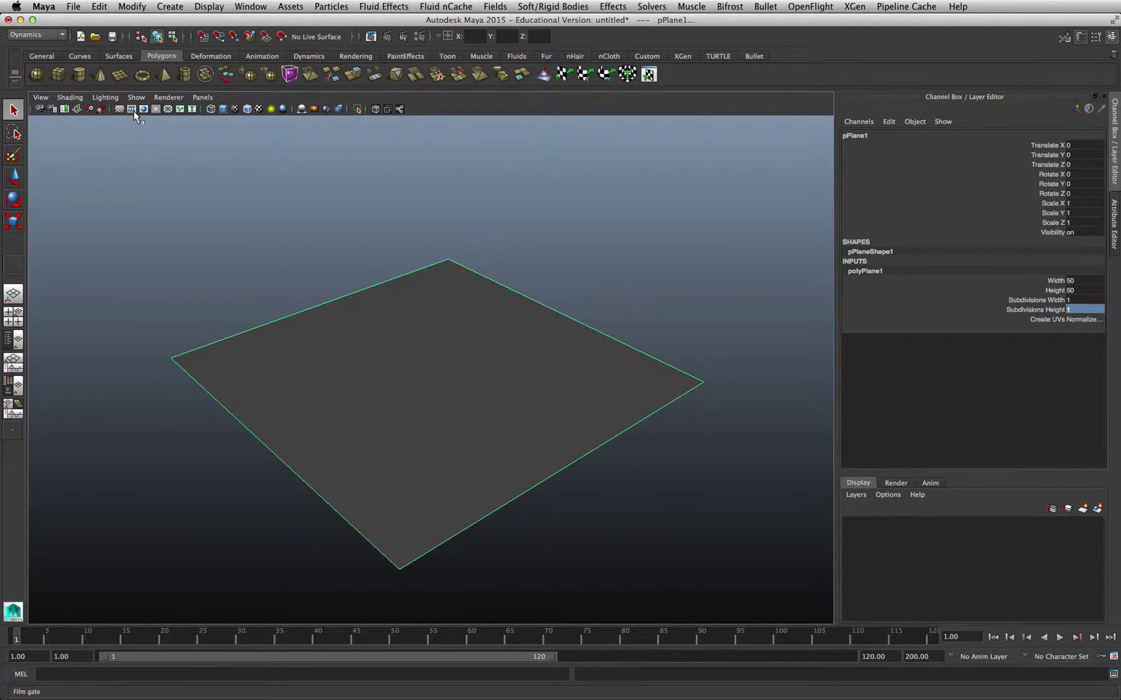
{"action": "left_click", "coordinate": [208, 6]}
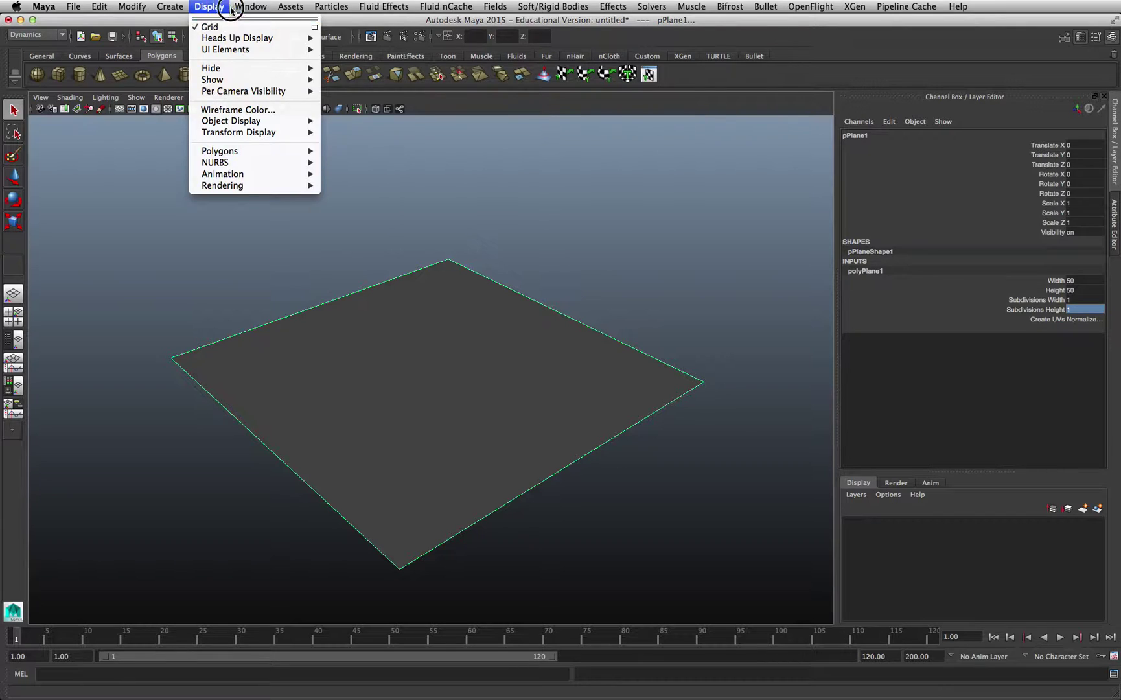
{"action": "left_click", "coordinate": [441, 65]}
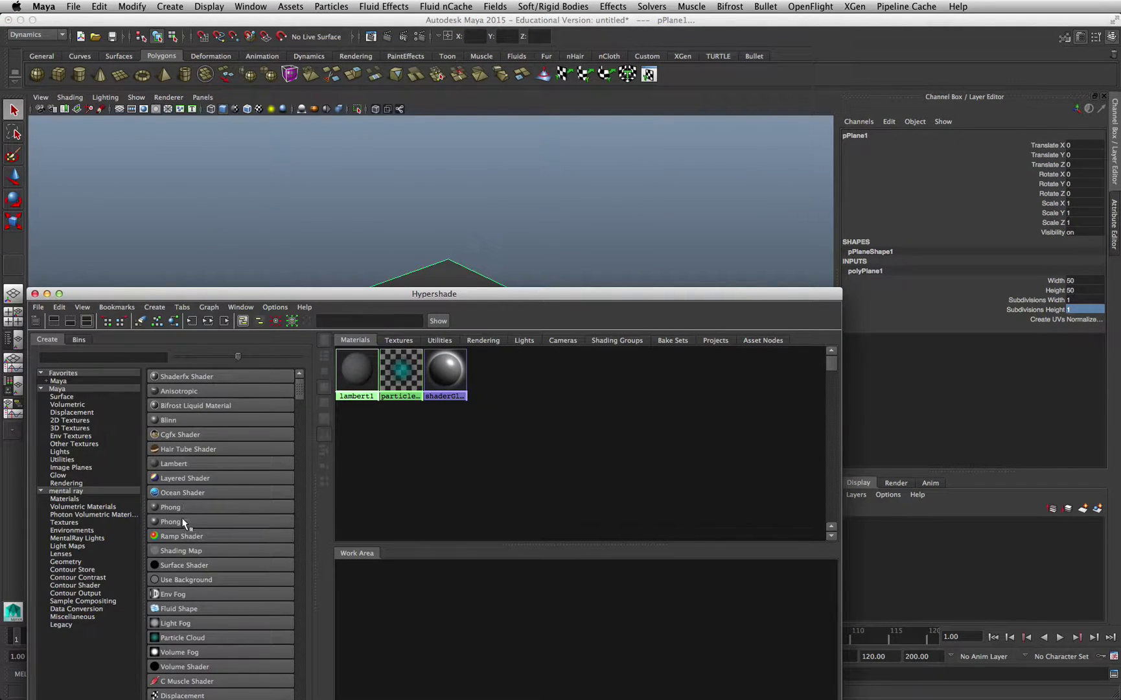
Step: Create a Blinn material and rename it Mat_Landscape
{"action": "left_click", "coordinate": [181, 420]}
{"action": "left_click_drag", "start_coordinate": [392, 615], "coordinate": [493, 614]}
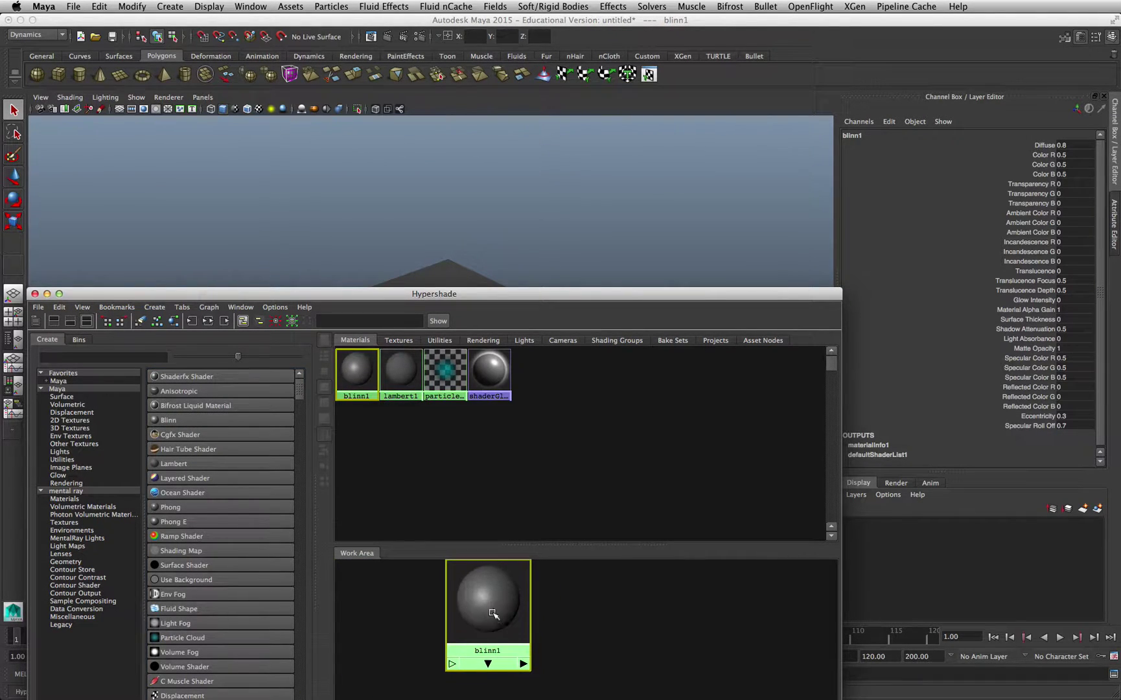
{"action": "left_click", "coordinate": [1112, 243]}
{"action": "left_click", "coordinate": [989, 164]}
{"action": "type", "text": "Mat_Lan"}
{"action": "type", "text": "s"}
{"action": "type", "text": "d"}
{"action": "type", "text": "scape"}
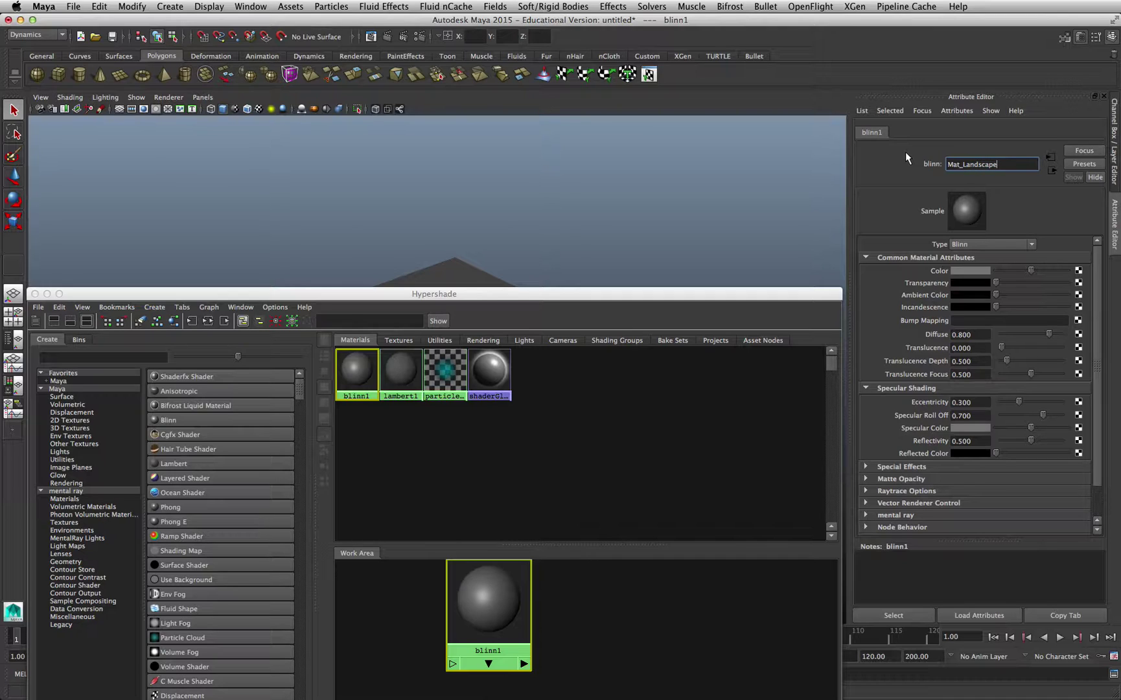
{"action": "key", "text": "Return"}
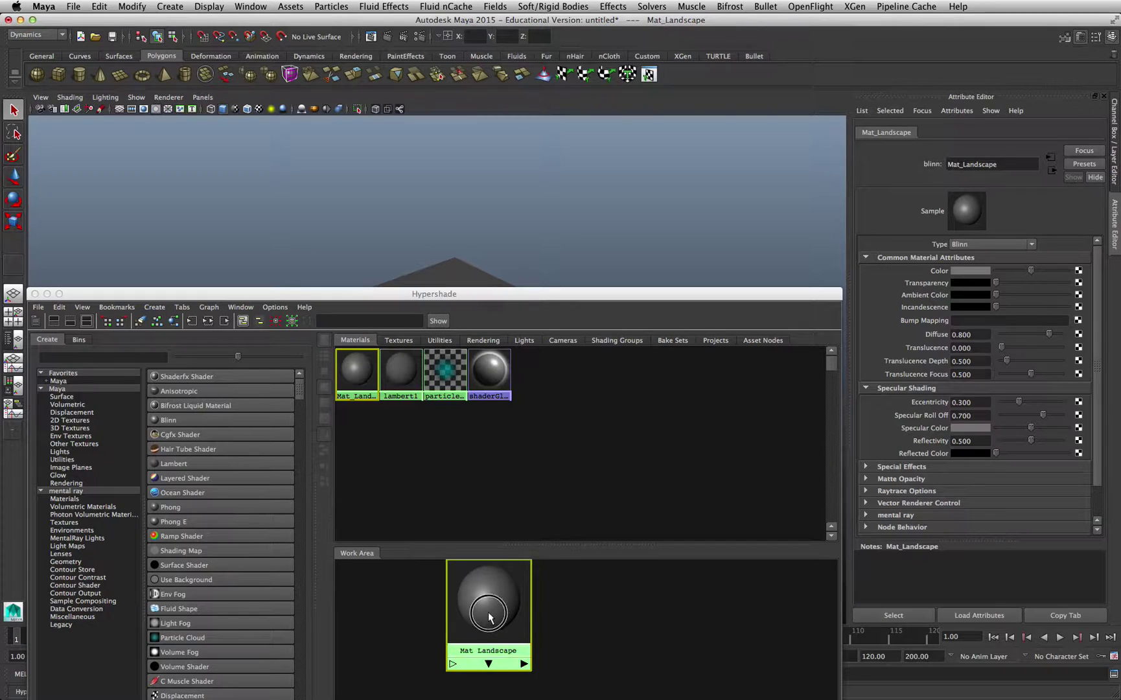
Step: Drag Mat_Landscape onto the plane to assign it
{"action": "left_click_drag", "start_coordinate": [324, 294], "coordinate": [1079, 239]}
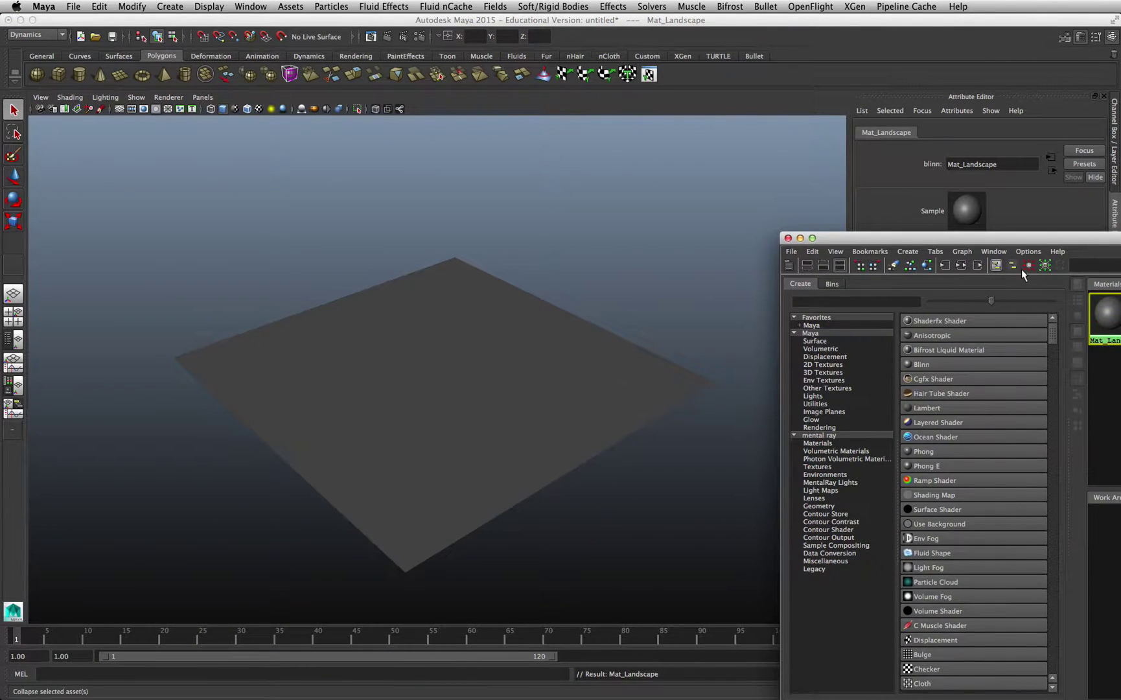
{"action": "left_click_drag", "start_coordinate": [1012, 239], "coordinate": [756, 120]}
{"action": "middle_click_drag", "start_coordinate": [999, 447], "coordinate": [471, 420]}
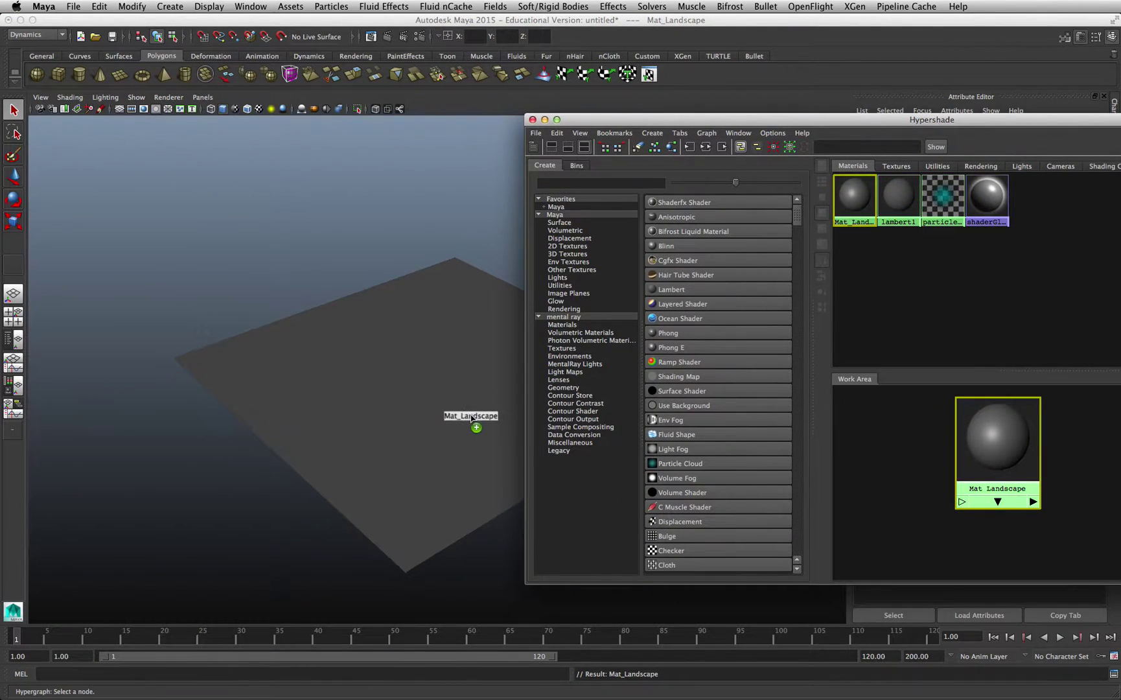
{"action": "left_click_drag", "start_coordinate": [883, 124], "coordinate": [389, 116]}
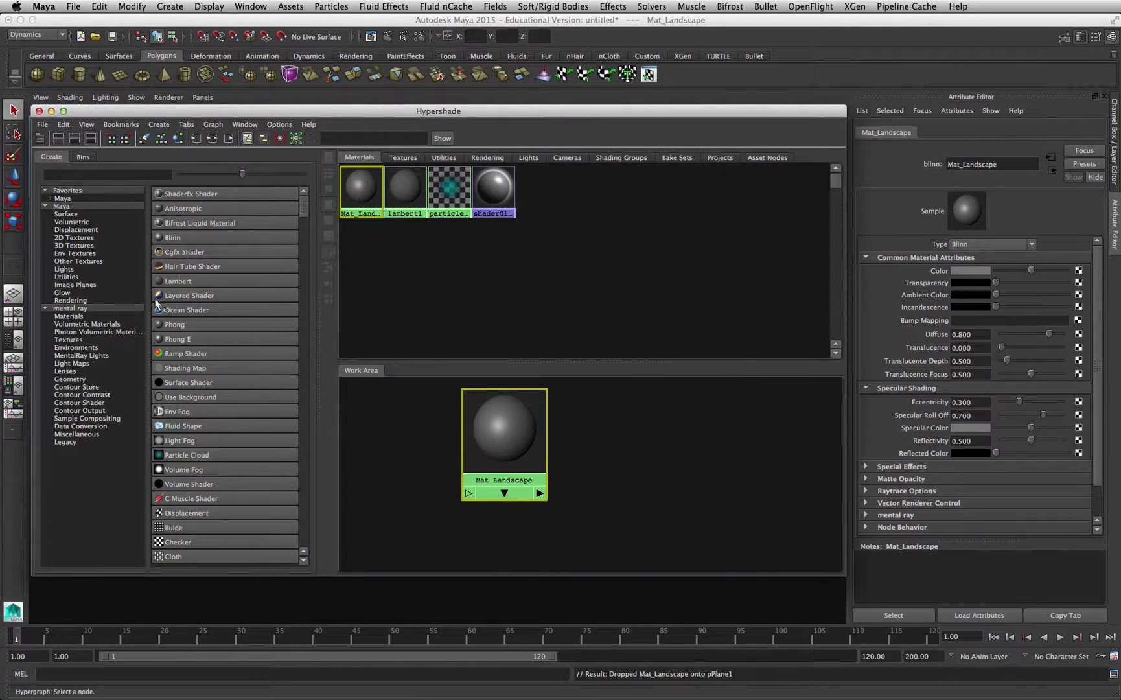
{"action": "left_click", "coordinate": [74, 245]}
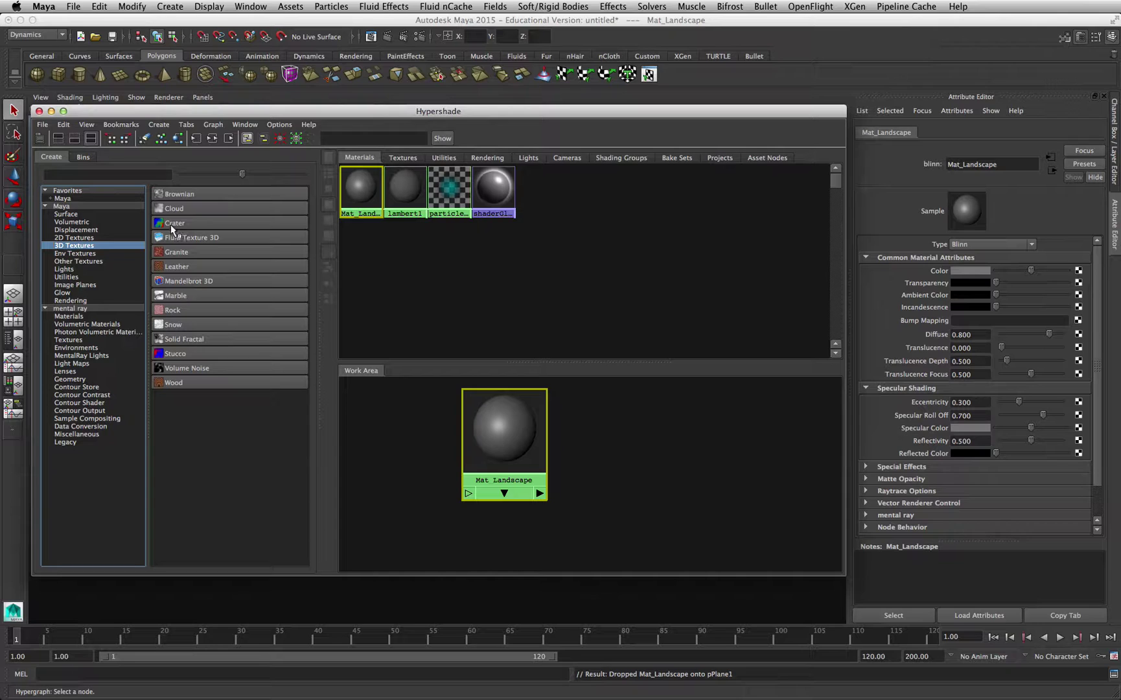
Step: Create a Crater texture with white, grey and black channels and Shaker 1.5
{"action": "left_click", "coordinate": [171, 225]}
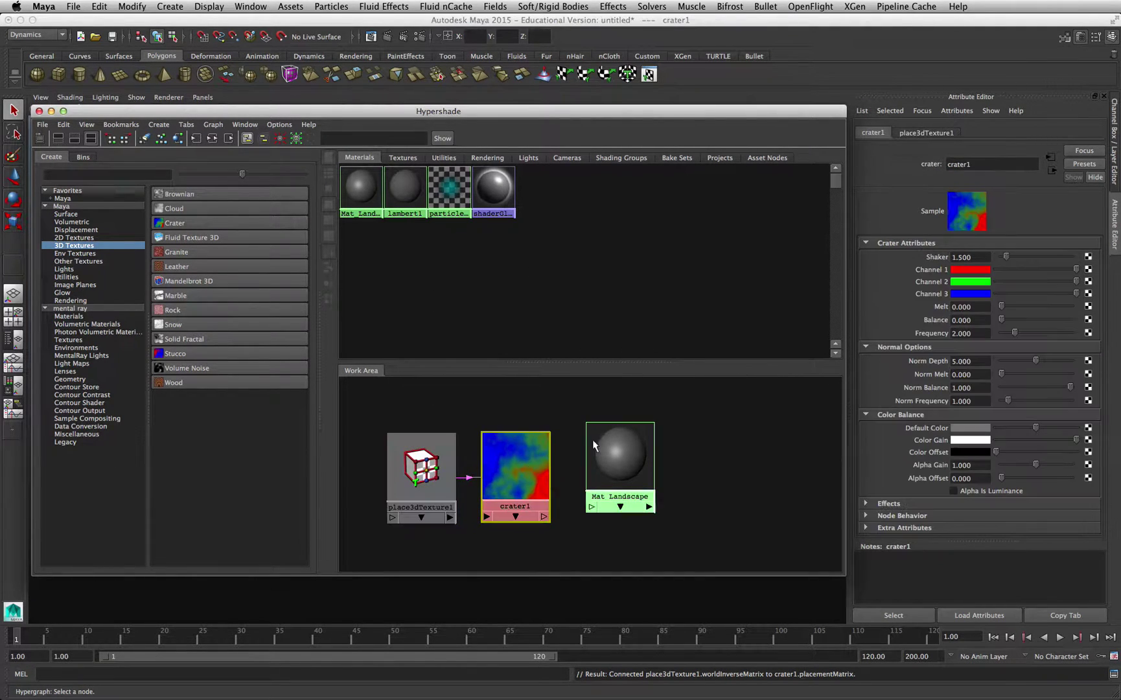
{"action": "left_click", "coordinate": [986, 269]}
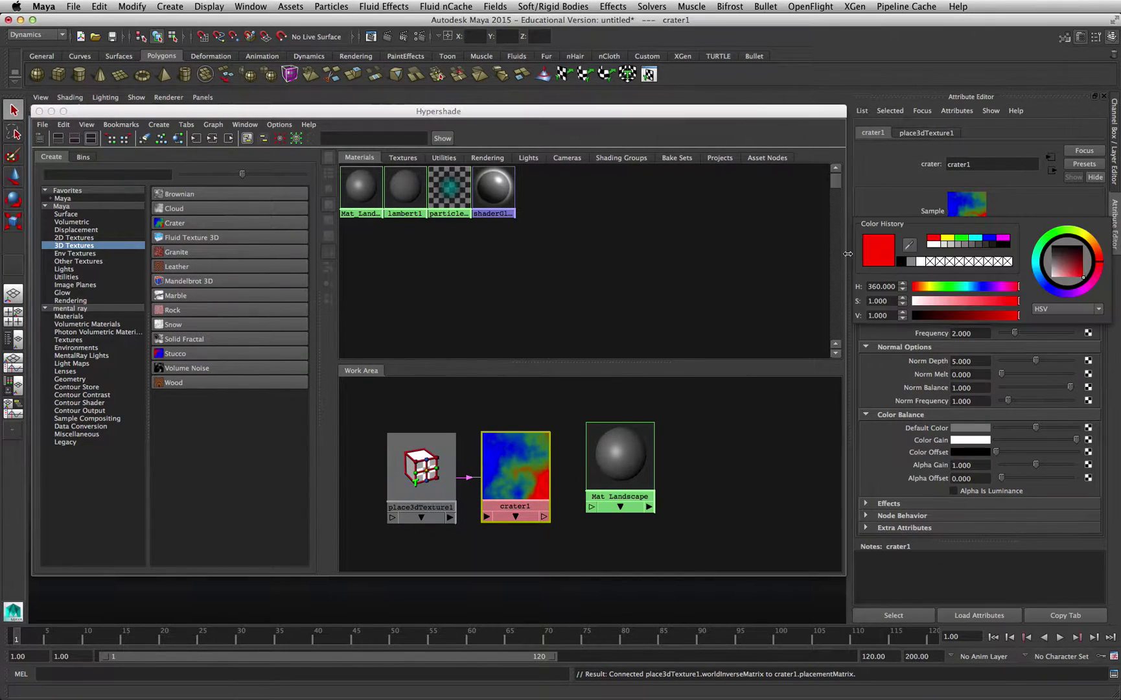
{"action": "left_click", "coordinate": [937, 246]}
{"action": "left_click", "coordinate": [977, 284]}
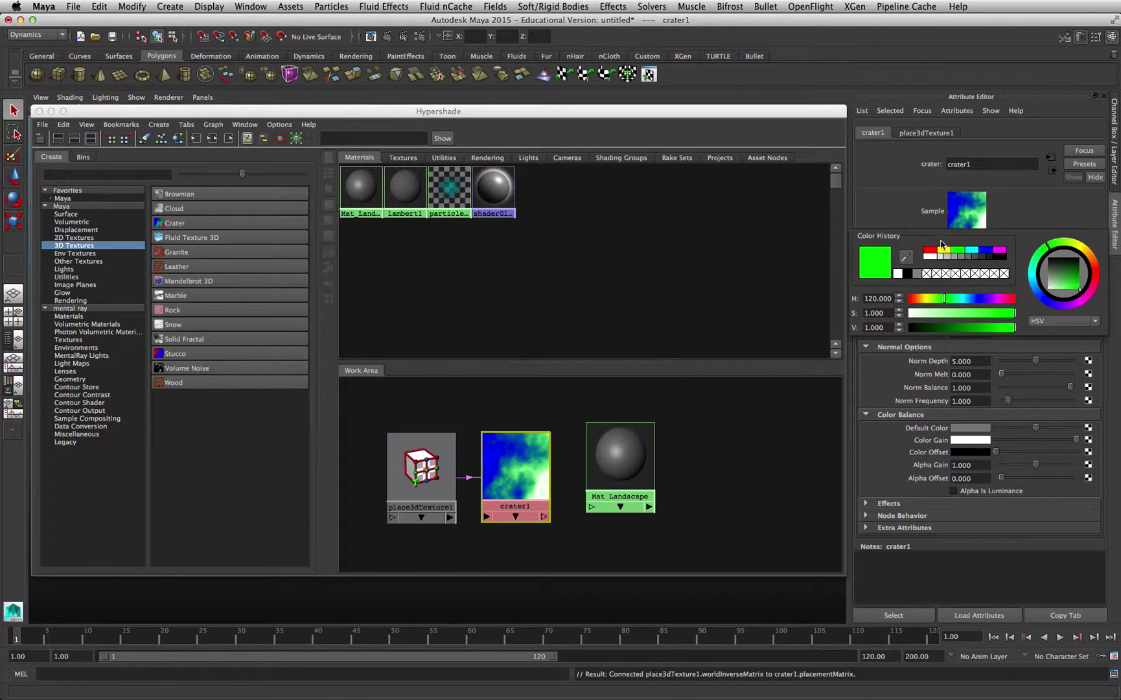
{"action": "left_click", "coordinate": [962, 256]}
{"action": "left_click", "coordinate": [970, 297]}
{"action": "left_click", "coordinate": [1006, 256]}
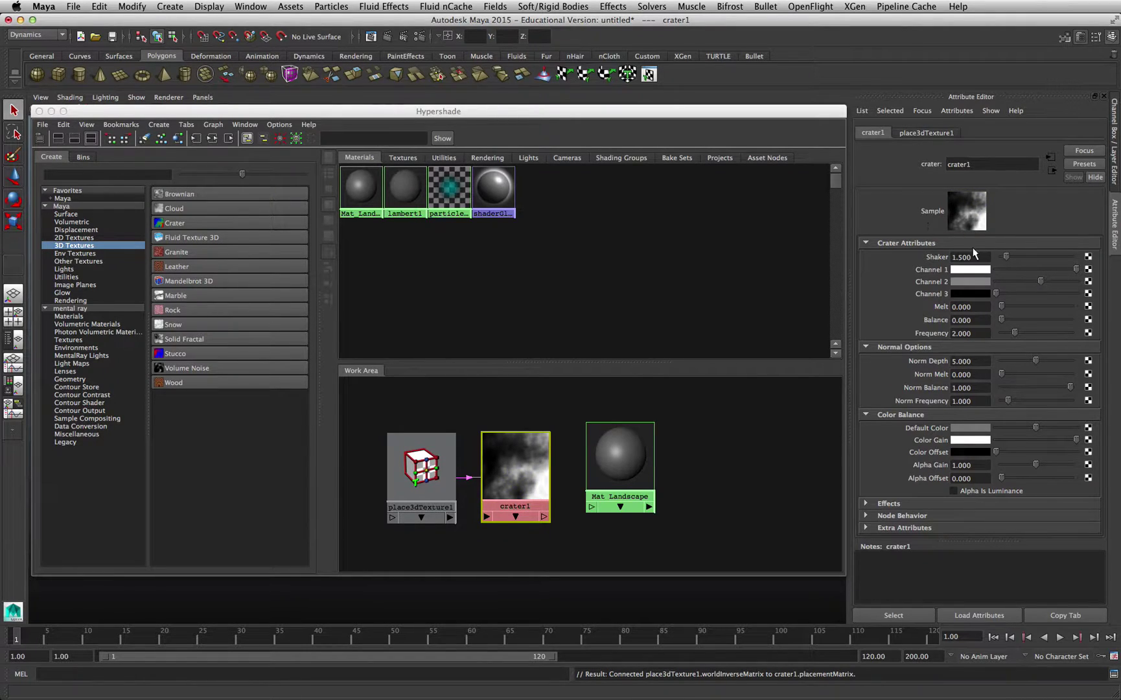
{"action": "left_click", "coordinate": [979, 258]}
{"action": "left_click_drag", "start_coordinate": [1006, 257], "coordinate": [1011, 263]}
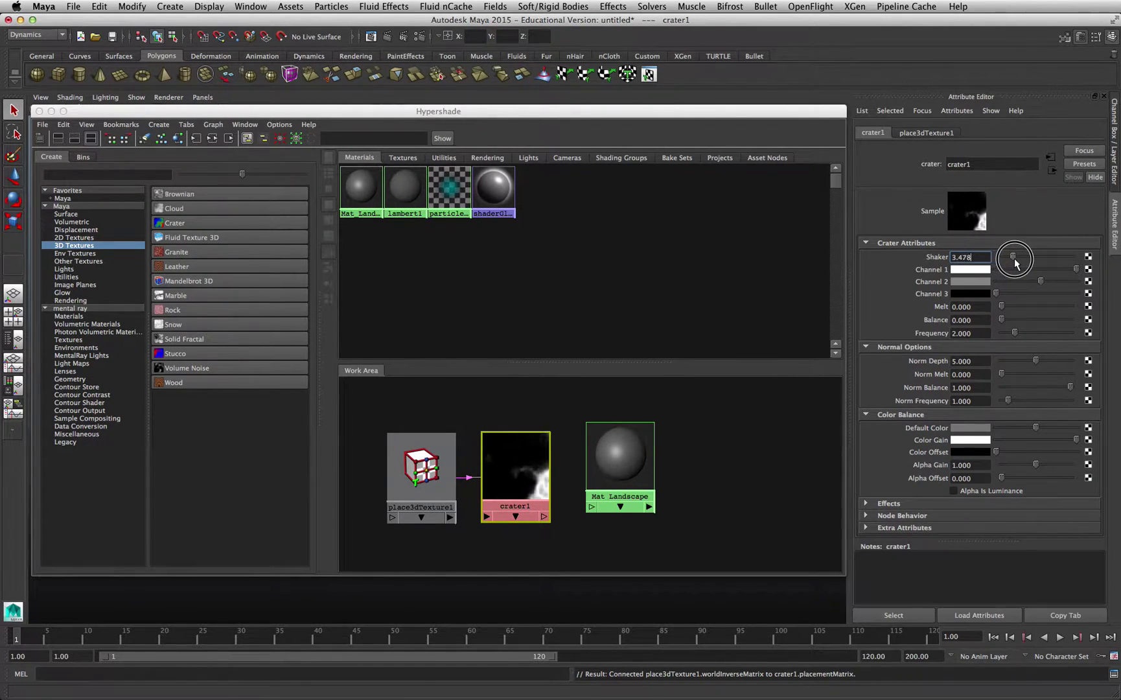
{"action": "left_click", "coordinate": [969, 258]}
{"action": "type", "text": "1.5"}
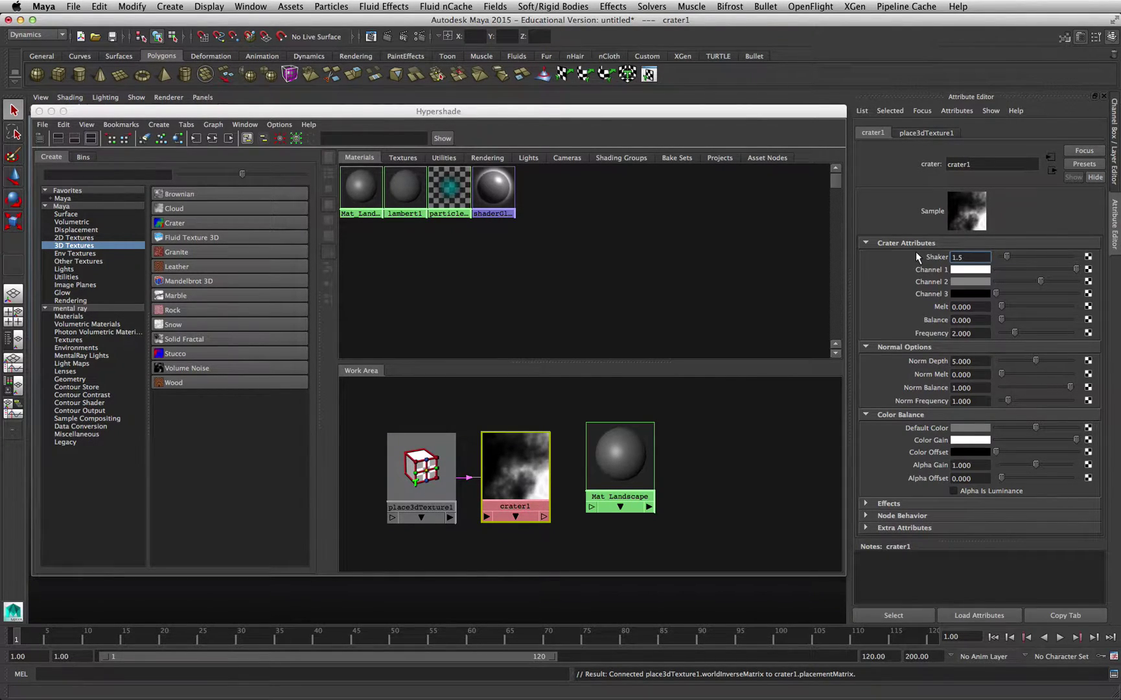
{"action": "key", "text": "Return"}
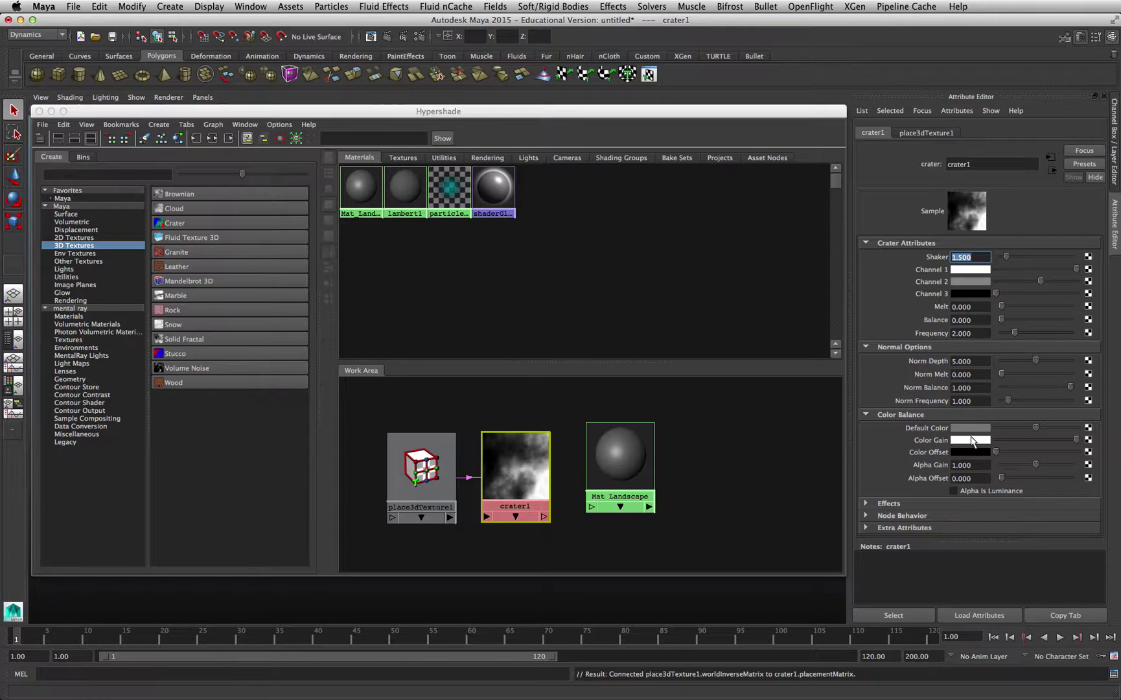
Step: Connect crater1 to Mat_Landscape's color
{"action": "left_click", "coordinate": [608, 457]}
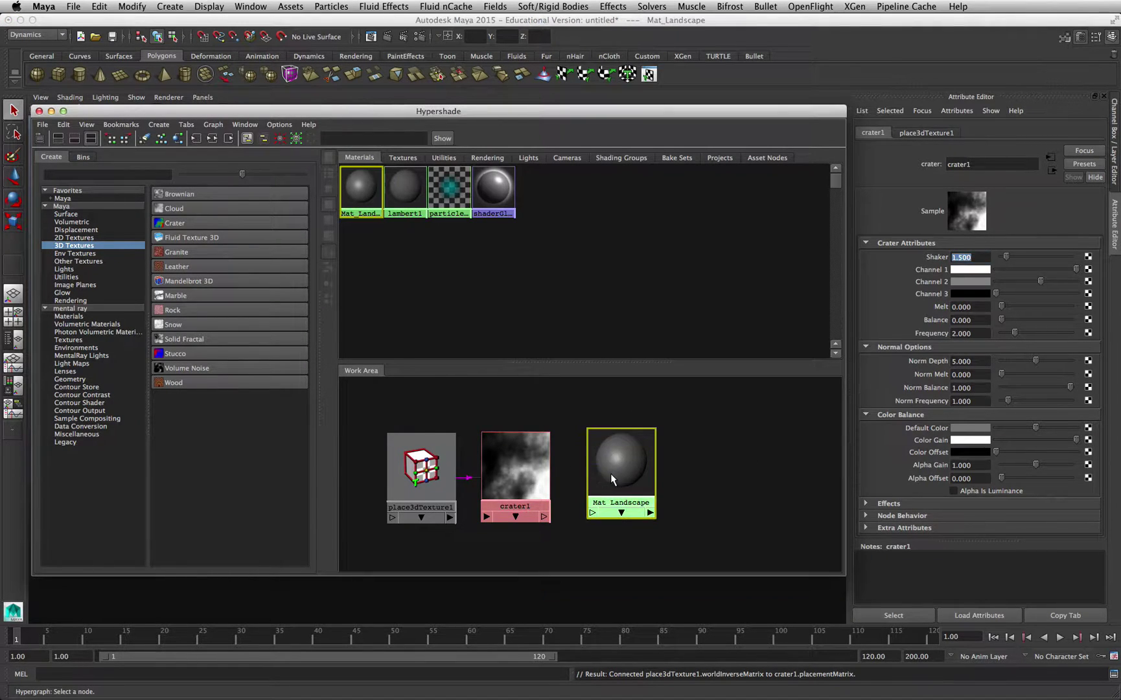
{"action": "middle_click_drag", "start_coordinate": [517, 470], "coordinate": [622, 468]}
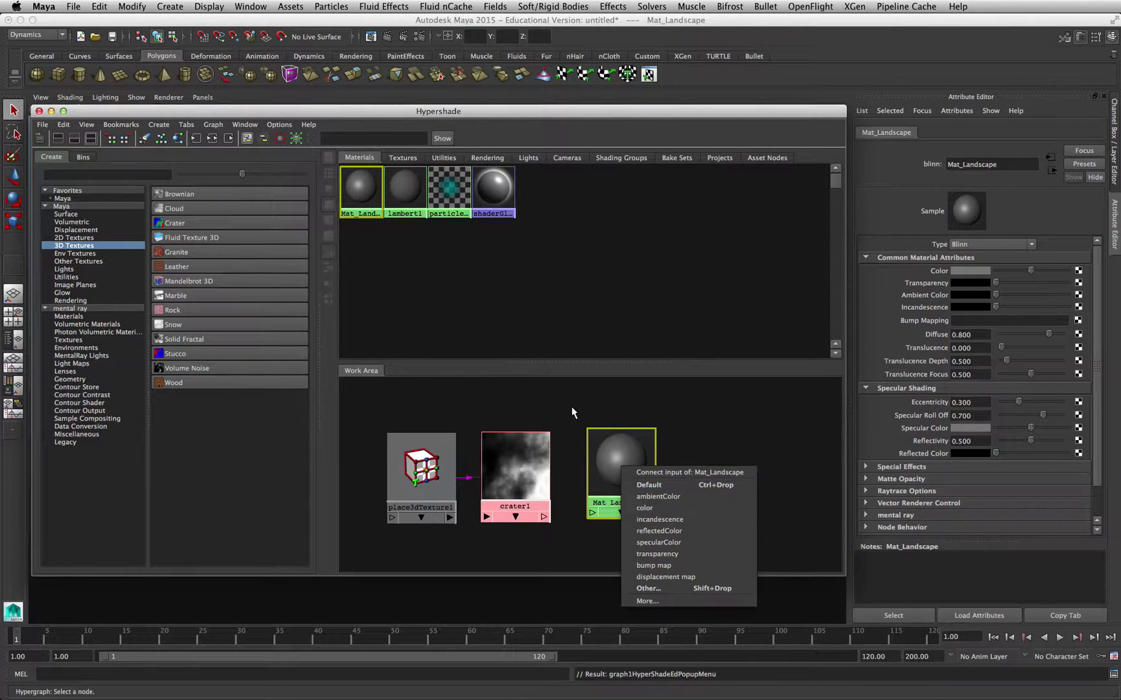
{"action": "left_click", "coordinate": [515, 466]}
{"action": "mouse_move", "coordinate": [515, 466]}
{"action": "middle_mouse_down"}
{"action": "mouse_move", "coordinate": [521, 477]}
{"action": "mouse_move", "coordinate": [619, 471]}
{"action": "middle_mouse_up"}
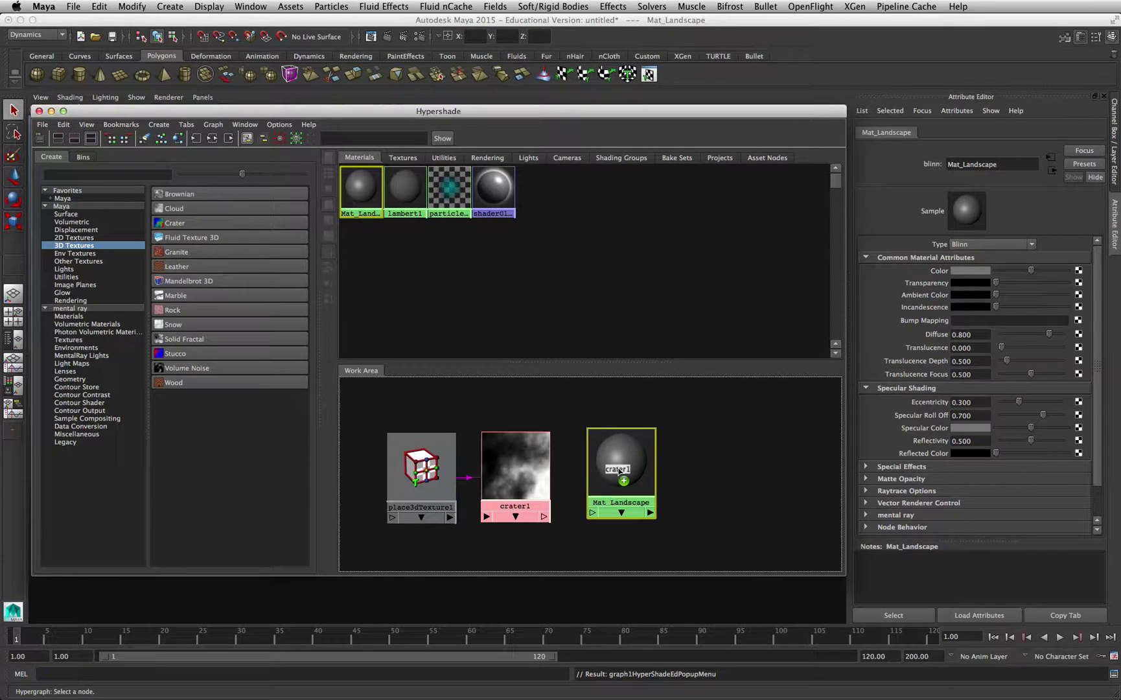
{"action": "middle_click_drag", "start_coordinate": [619, 471], "coordinate": [617, 470]}
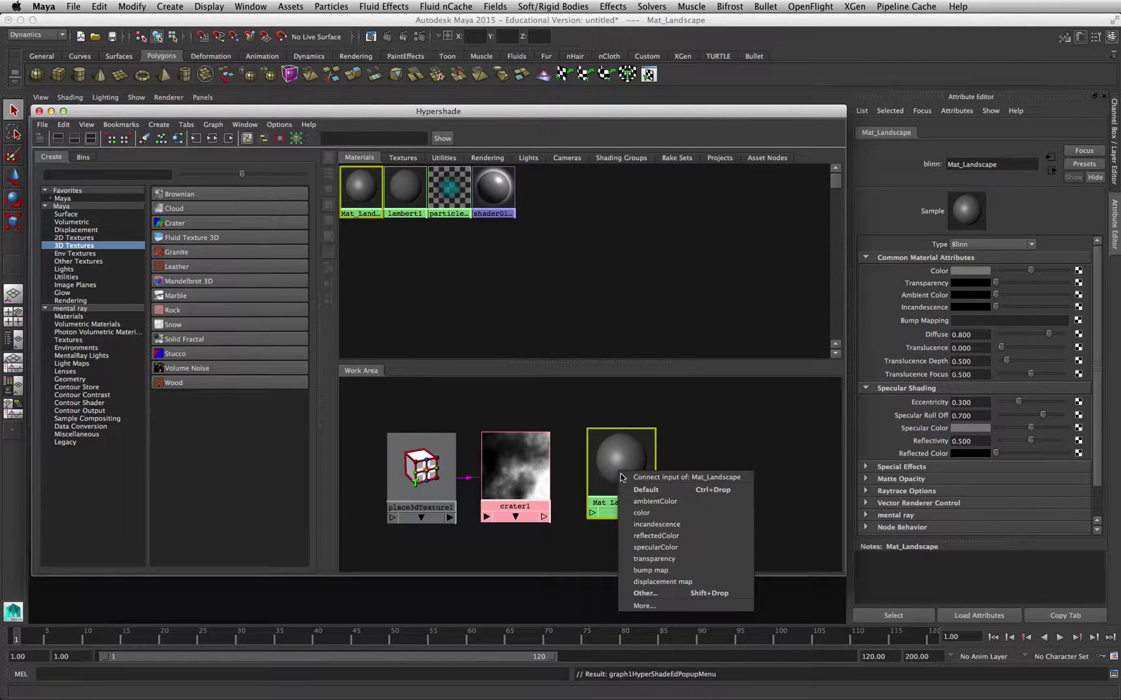
{"action": "left_click", "coordinate": [642, 513]}
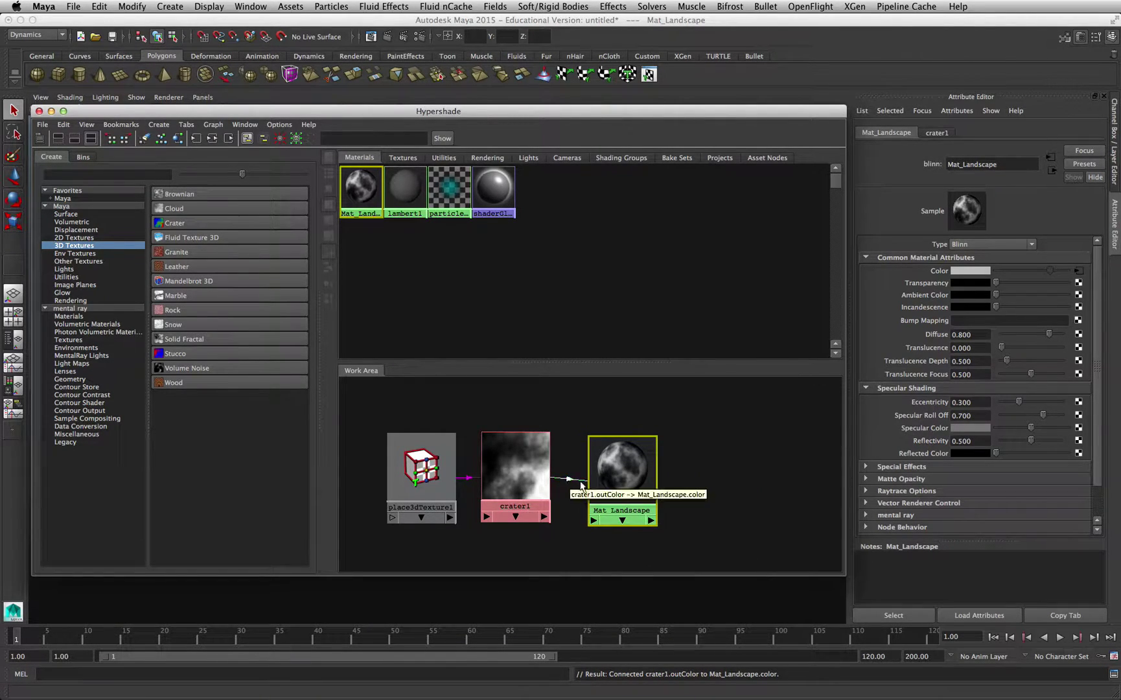
{"action": "left_click_drag", "start_coordinate": [441, 111], "coordinate": [896, 92]}
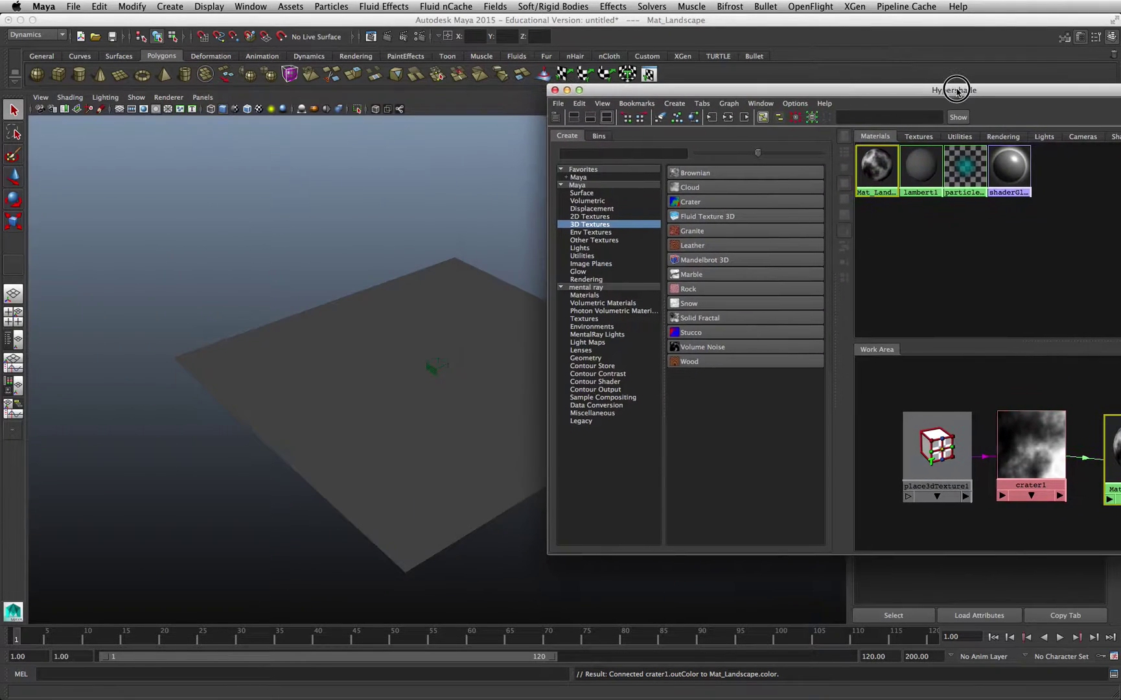
Step: Turn on Hardware Texturing so the crater shows on the plane
{"action": "left_click", "coordinate": [69, 96]}
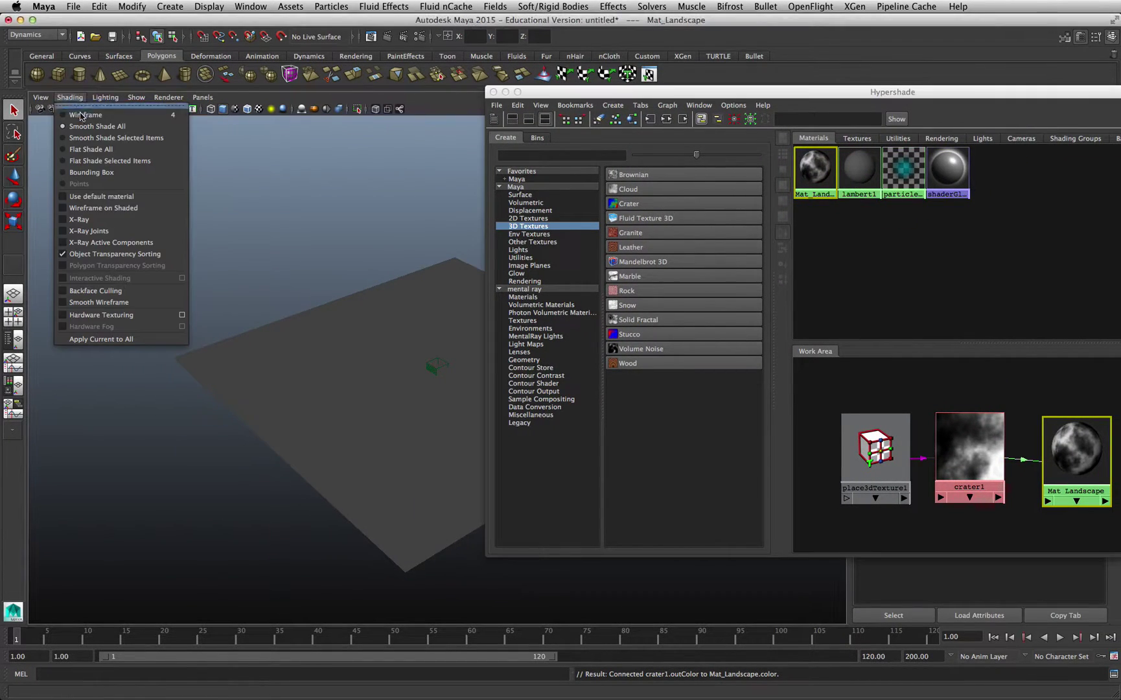
{"action": "left_click", "coordinate": [104, 315]}
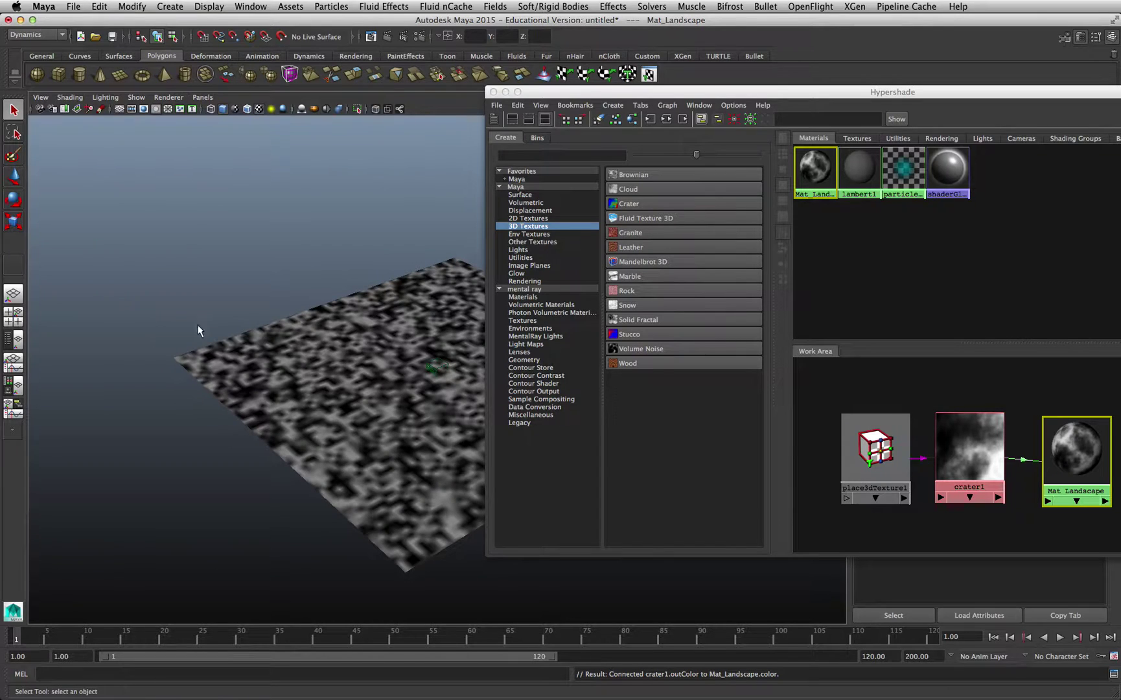
{"action": "scroll", "coordinate": [415, 401], "scroll_direction": "up", "scroll_amount": 3}
{"action": "scroll", "coordinate": [416, 400], "scroll_direction": "up", "scroll_amount": 3}
{"action": "scroll", "coordinate": [407, 400], "scroll_direction": "up", "scroll_amount": 3}
{"action": "scroll", "coordinate": [406, 396], "scroll_direction": "down", "scroll_amount": 5}
{"action": "left_click_drag", "start_coordinate": [368, 333], "coordinate": [415, 326], "text": "alt"}
Step: Scale place3dTexture1 up to about 29.6 and shift it across the plane
{"action": "left_click", "coordinate": [432, 368]}
{"action": "left_click_drag", "start_coordinate": [432, 368], "coordinate": [374, 312], "text": "alt"}
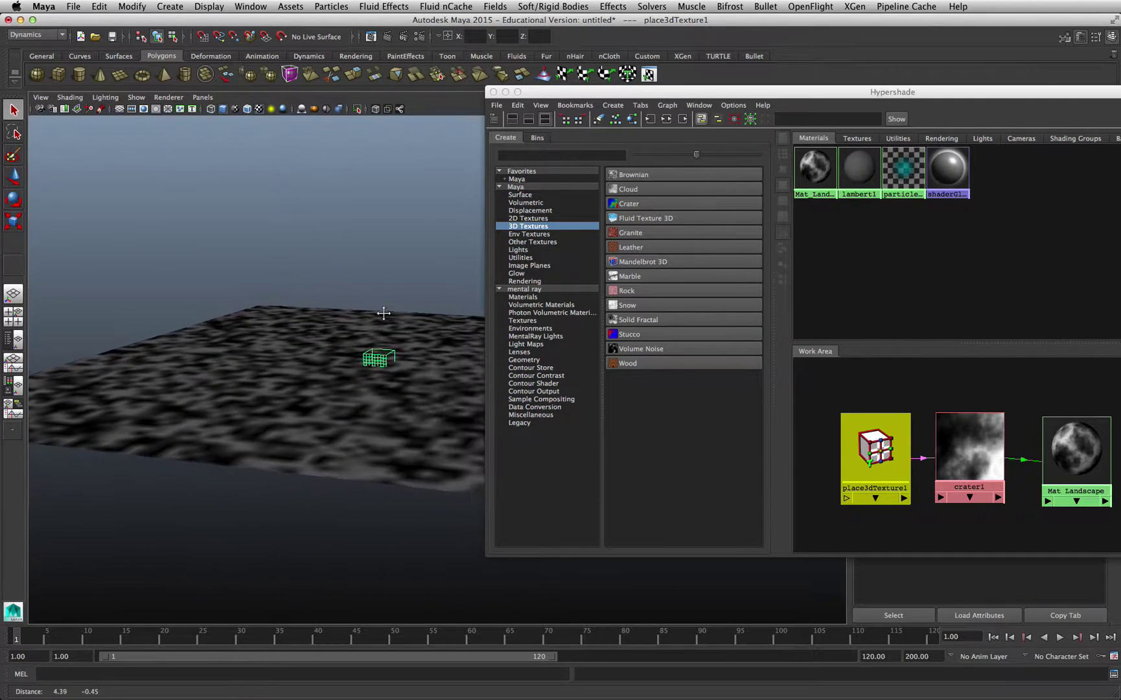
{"action": "key", "text": "r"}
{"action": "left_click_drag", "start_coordinate": [368, 355], "coordinate": [469, 420]}
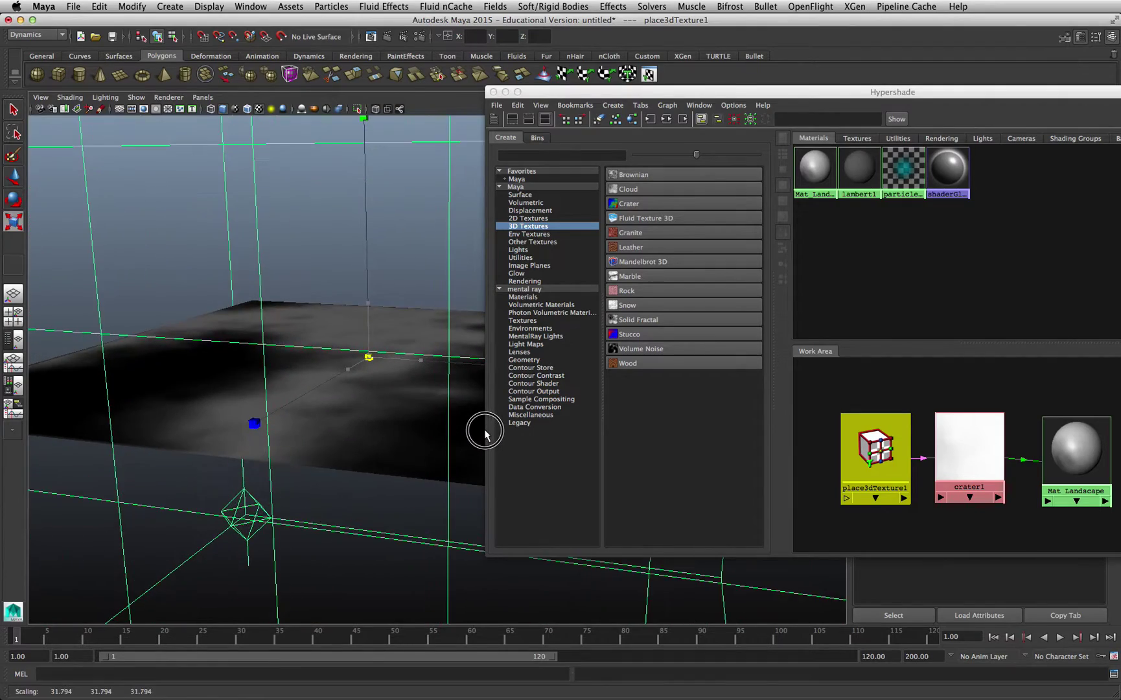
{"action": "mouse_move", "coordinate": [469, 420]}
{"action": "left_mouse_down", "text": "alt"}
{"action": "mouse_move", "coordinate": [391, 311]}
{"action": "mouse_move", "coordinate": [372, 332]}
{"action": "mouse_move", "coordinate": [332, 338]}
{"action": "mouse_move", "coordinate": [342, 323]}
{"action": "mouse_move", "coordinate": [317, 333]}
{"action": "left_mouse_up", "text": "alt"}
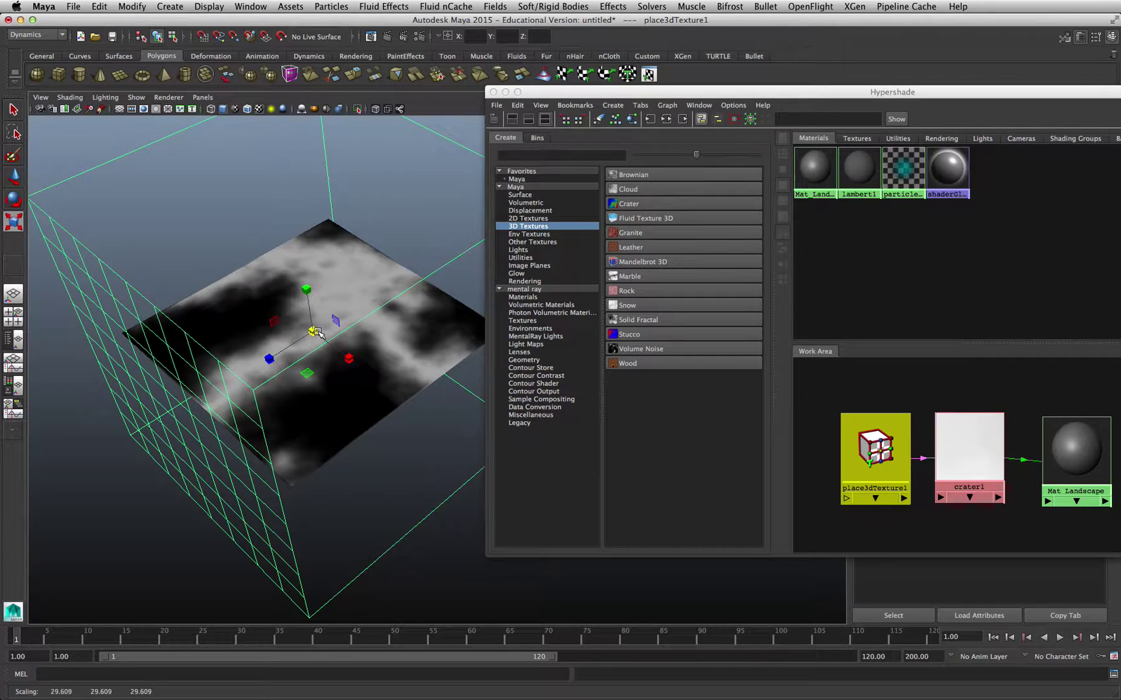
{"action": "key", "text": "w"}
{"action": "middle_click_drag", "start_coordinate": [308, 373], "coordinate": [272, 292]}
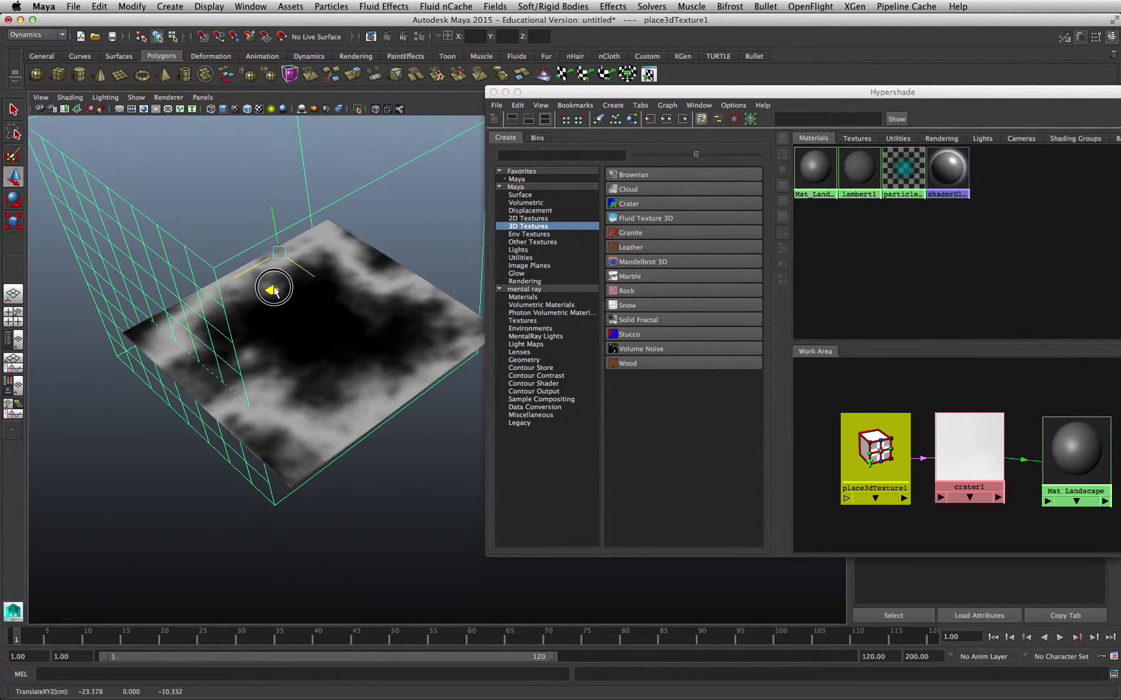
{"action": "mouse_move", "coordinate": [272, 291]}
{"action": "left_mouse_down", "text": "alt"}
{"action": "mouse_move", "coordinate": [302, 341]}
{"action": "mouse_move", "coordinate": [346, 327]}
{"action": "mouse_move", "coordinate": [300, 321]}
{"action": "left_mouse_up", "text": "alt"}
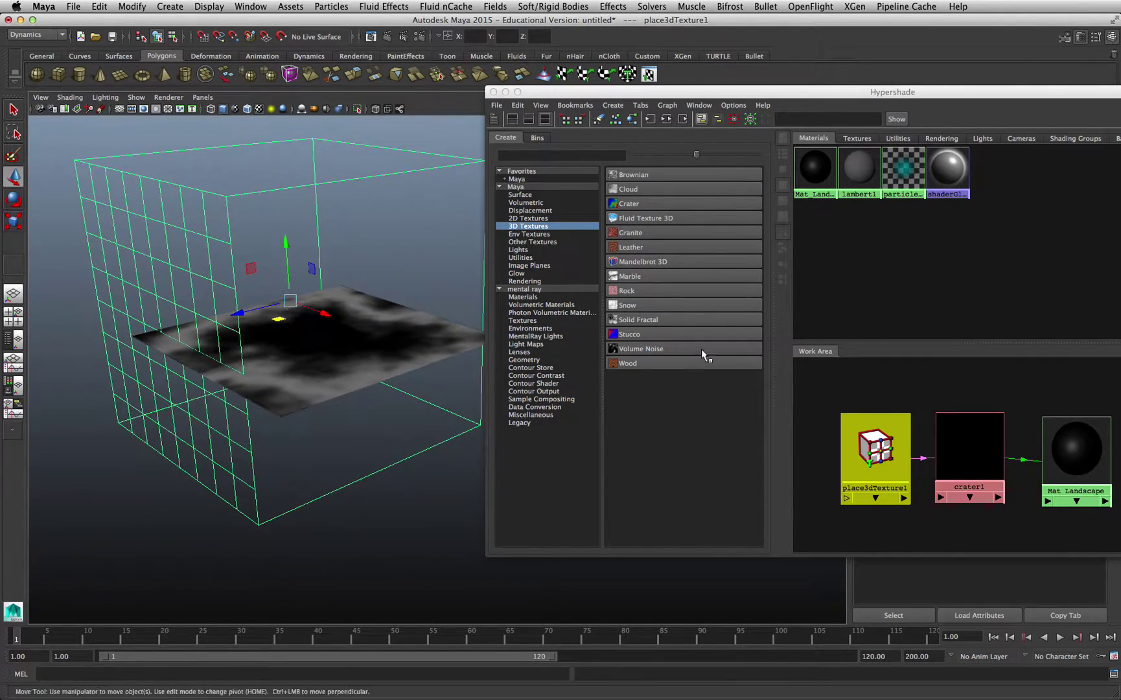
{"action": "left_click_drag", "start_coordinate": [862, 98], "coordinate": [536, 131]}
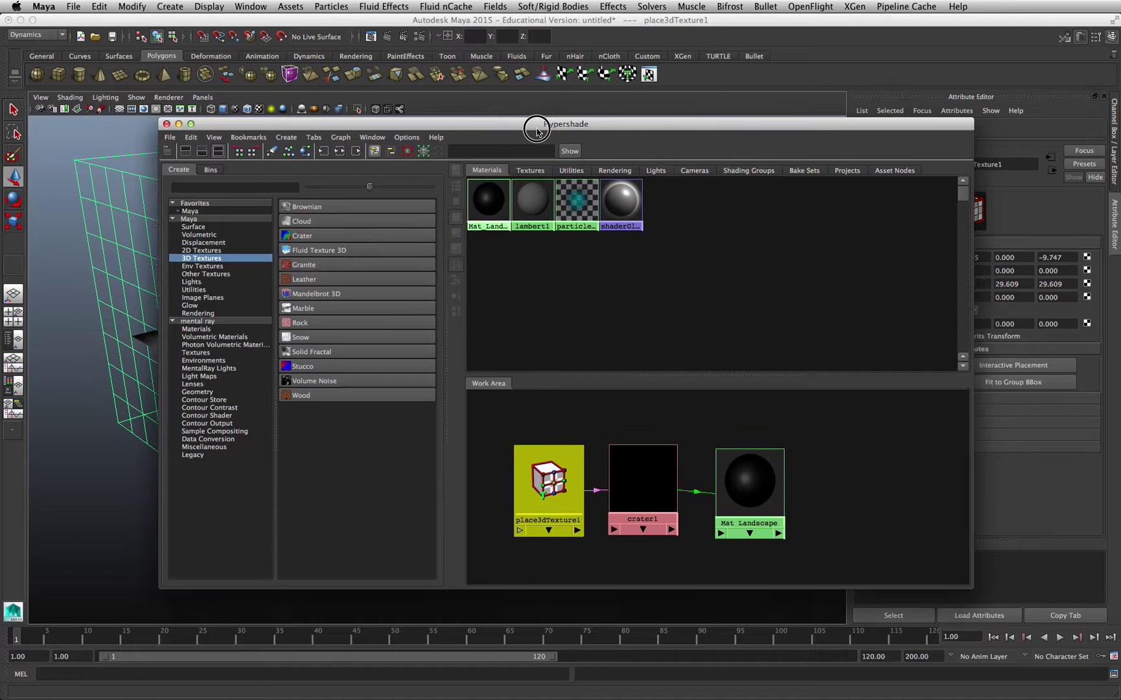
Step: Create a displacement shader node next to Mat_Landscape
{"action": "left_click_drag", "start_coordinate": [752, 486], "coordinate": [746, 481]}
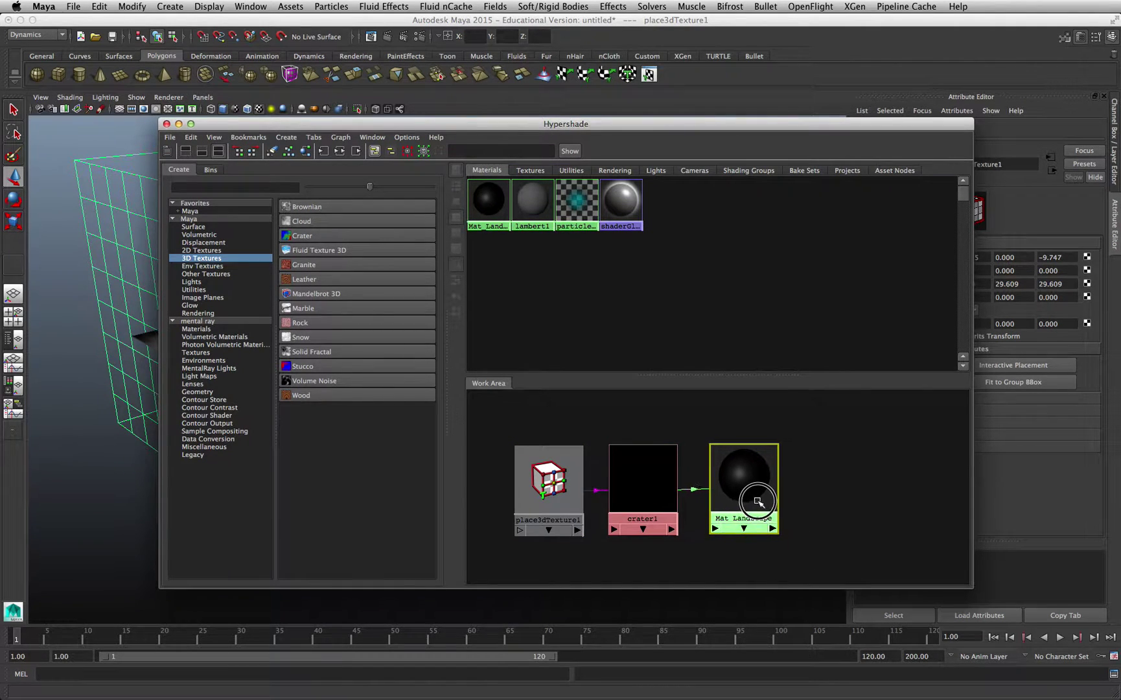
{"action": "left_click", "coordinate": [211, 251]}
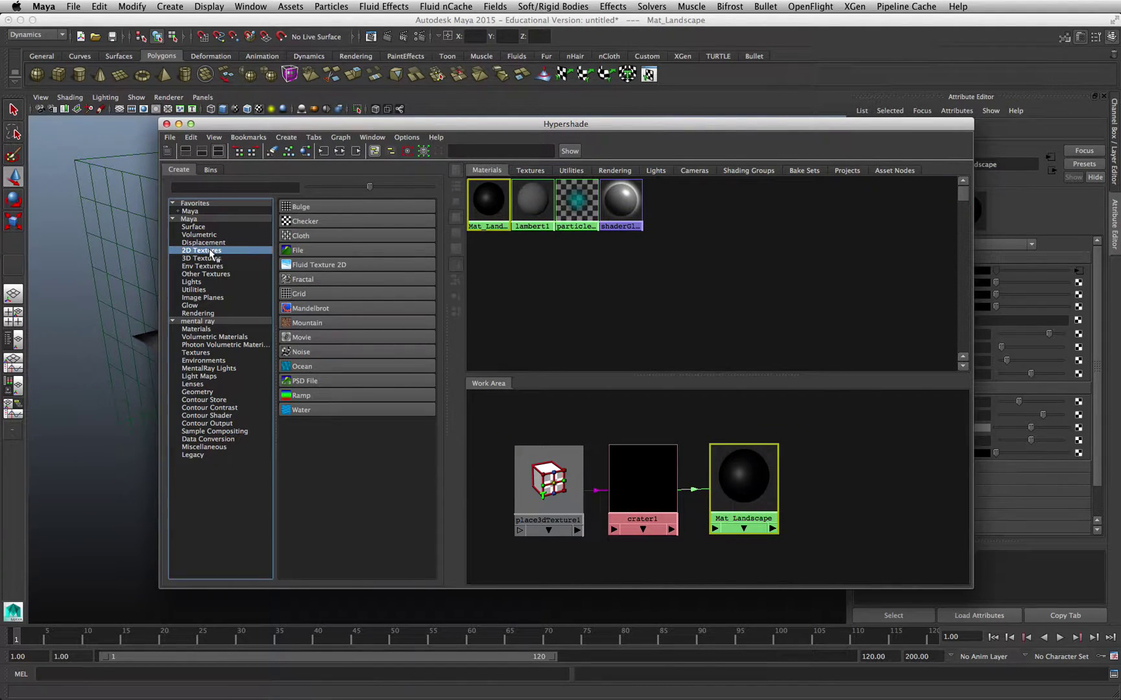
{"action": "left_click", "coordinate": [212, 242]}
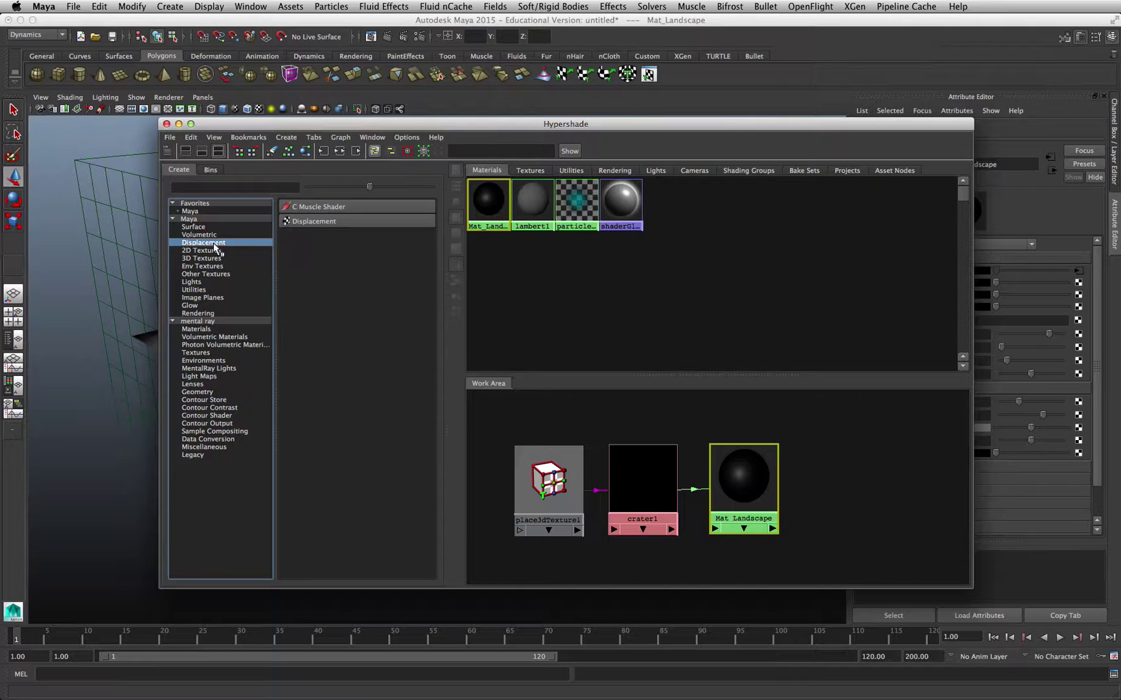
{"action": "left_click", "coordinate": [307, 225]}
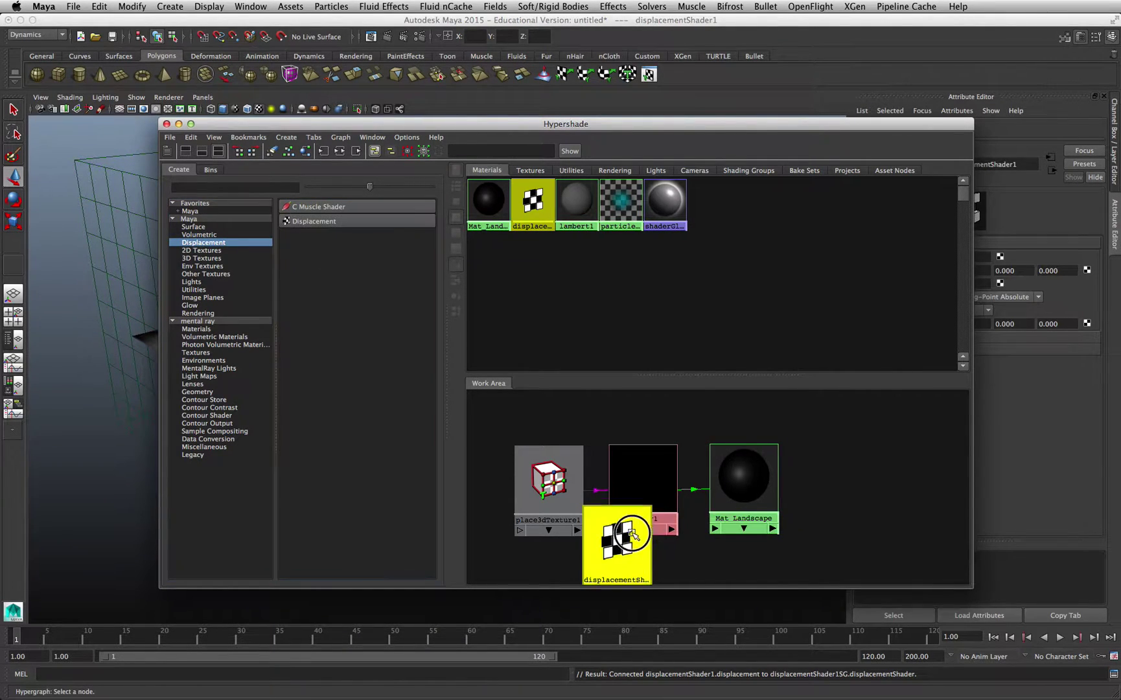
{"action": "left_click_drag", "start_coordinate": [632, 538], "coordinate": [868, 438]}
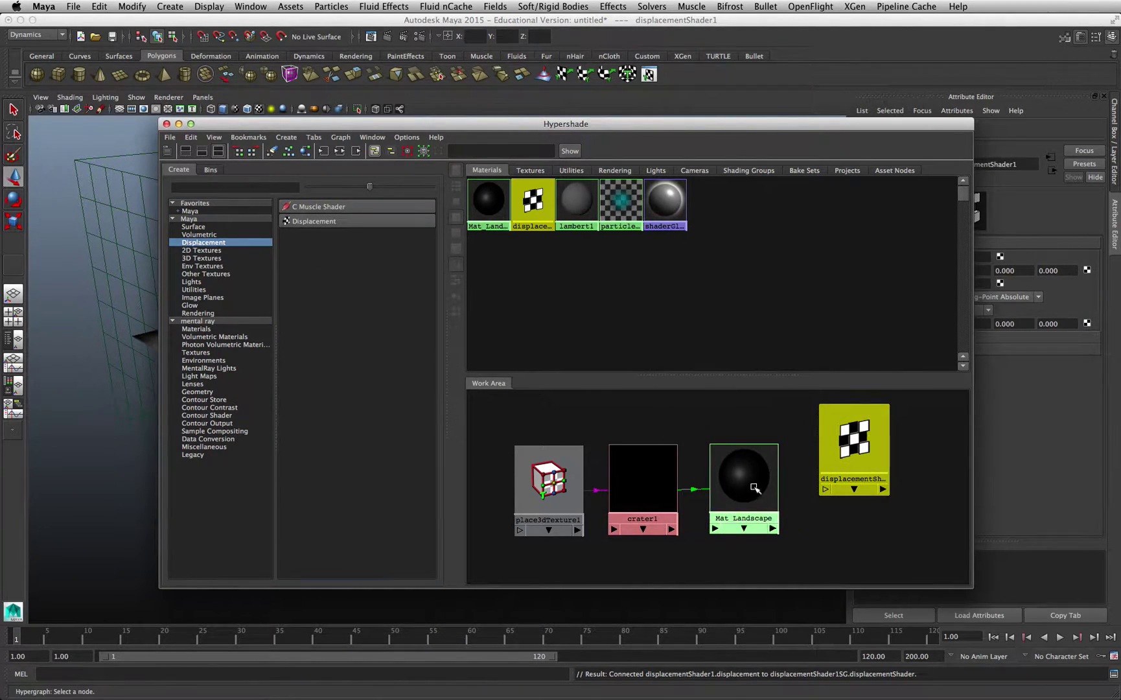
{"action": "left_click_drag", "start_coordinate": [833, 452], "coordinate": [678, 389]}
{"action": "left_click_drag", "start_coordinate": [752, 501], "coordinate": [798, 501]}
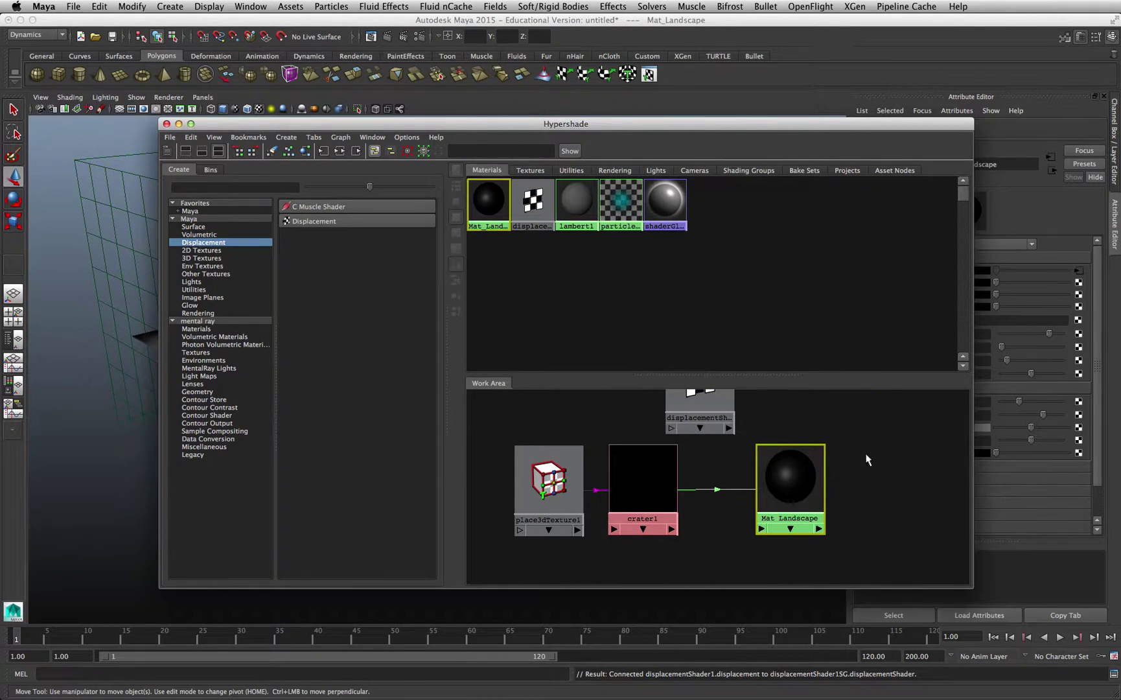
Step: Graph Mat_Landscape's full input and output network
{"action": "right_click", "coordinate": [494, 208]}
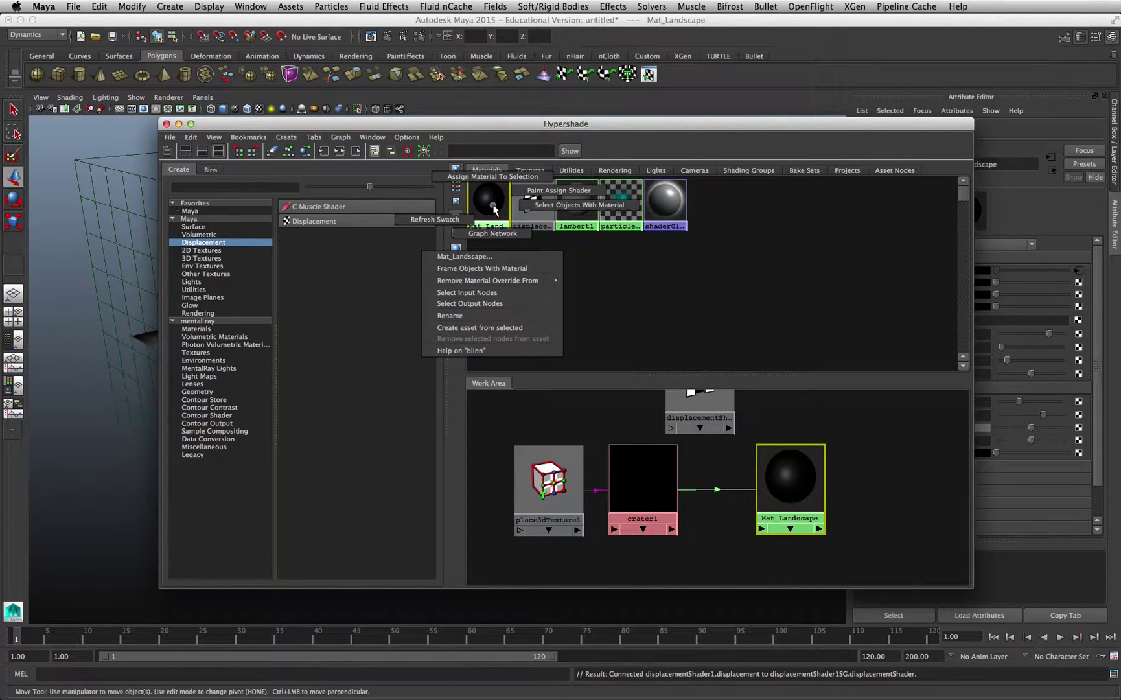
{"action": "left_click", "coordinate": [494, 208]}
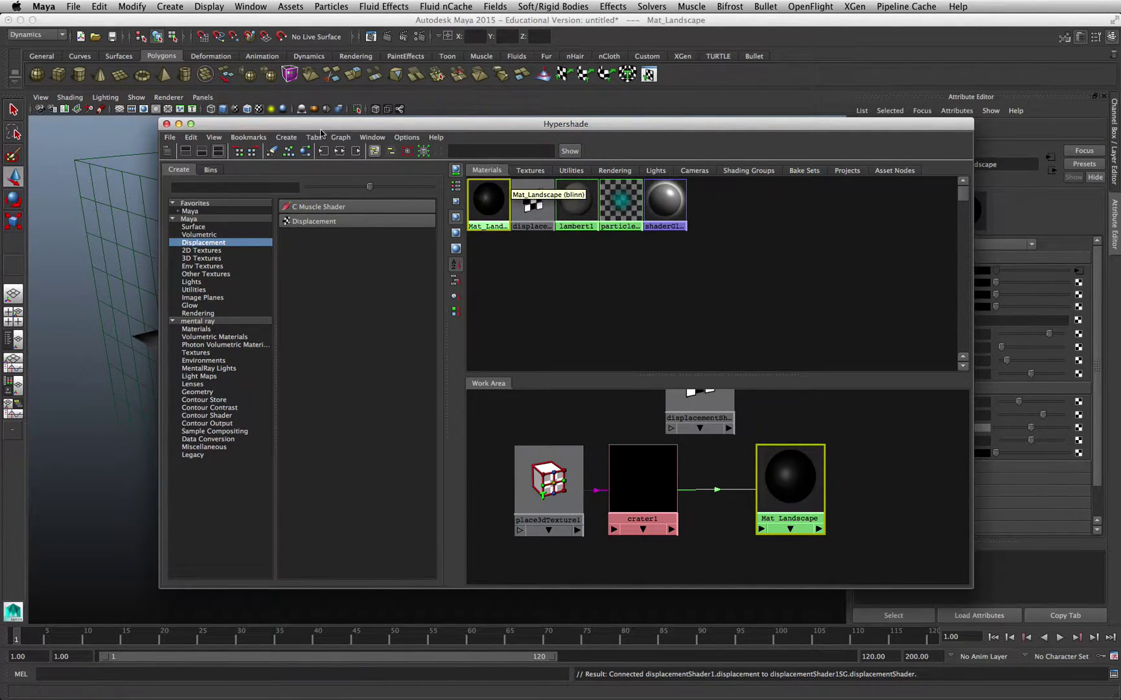
{"action": "left_click", "coordinate": [350, 139]}
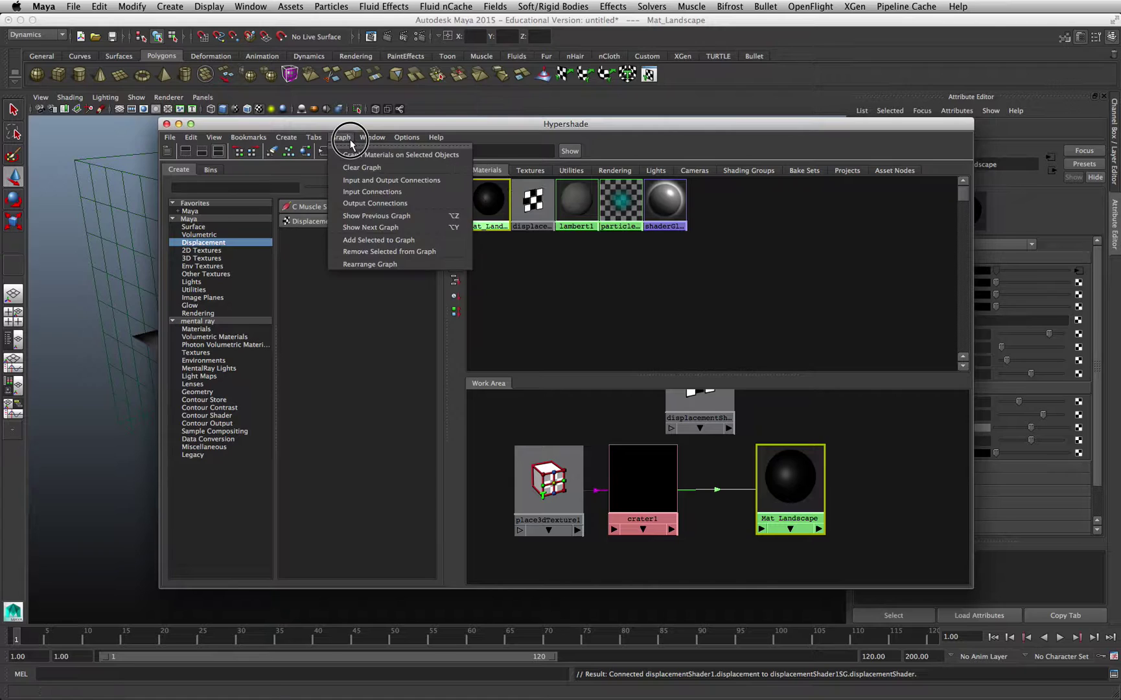
{"action": "left_click", "coordinate": [356, 181]}
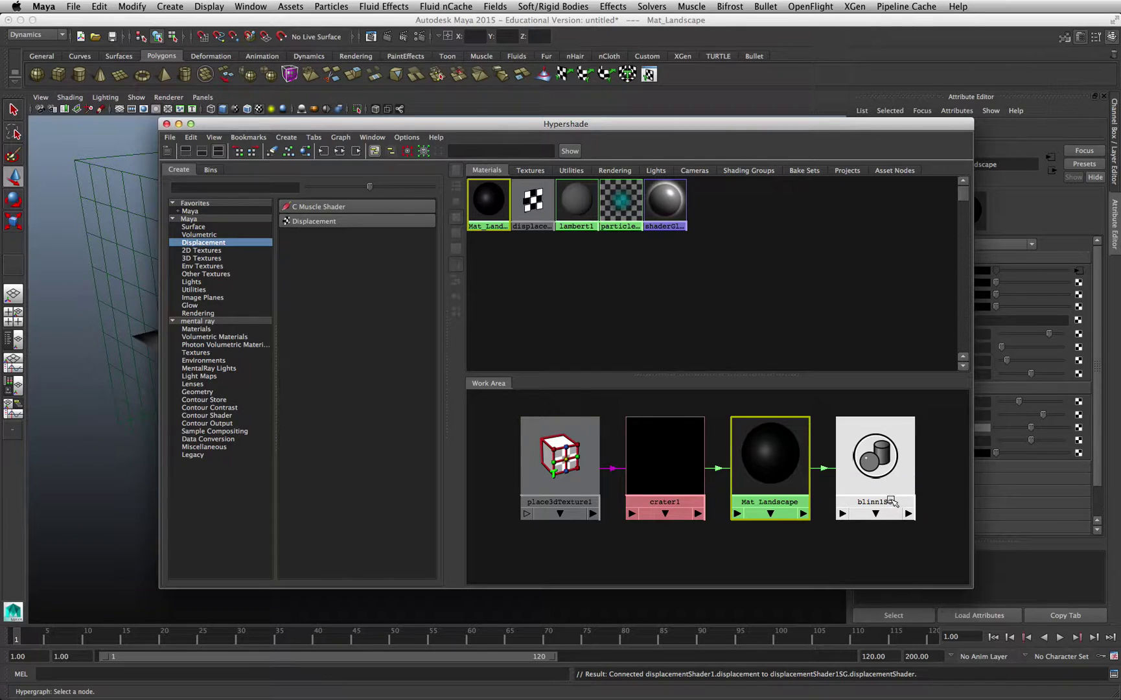
{"action": "scroll", "coordinate": [885, 457], "scroll_direction": "down", "scroll_amount": 3}
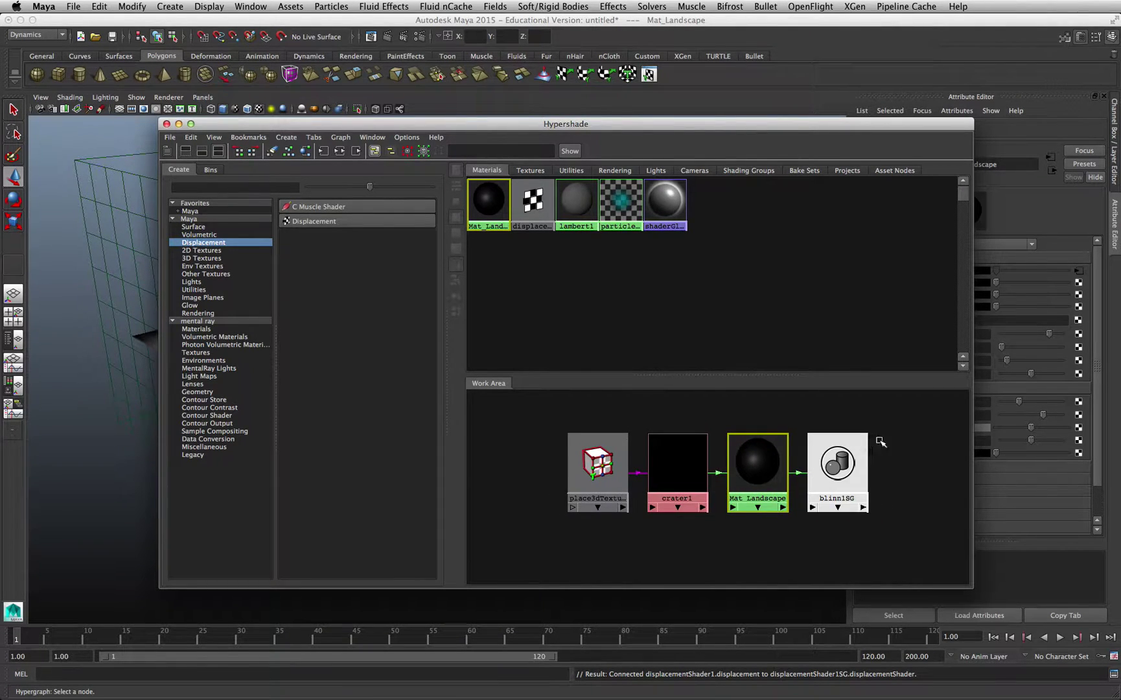
{"action": "middle_click_drag", "start_coordinate": [876, 443], "coordinate": [854, 477], "text": "alt"}
Step: Wire crater1 into displacementShader1 and that into blinn1SG, both with Default
{"action": "left_click", "coordinate": [533, 201]}
{"action": "mouse_move", "coordinate": [533, 201]}
{"action": "middle_mouse_down"}
{"action": "mouse_move", "coordinate": [655, 360]}
{"action": "mouse_move", "coordinate": [728, 418]}
{"action": "middle_mouse_up"}
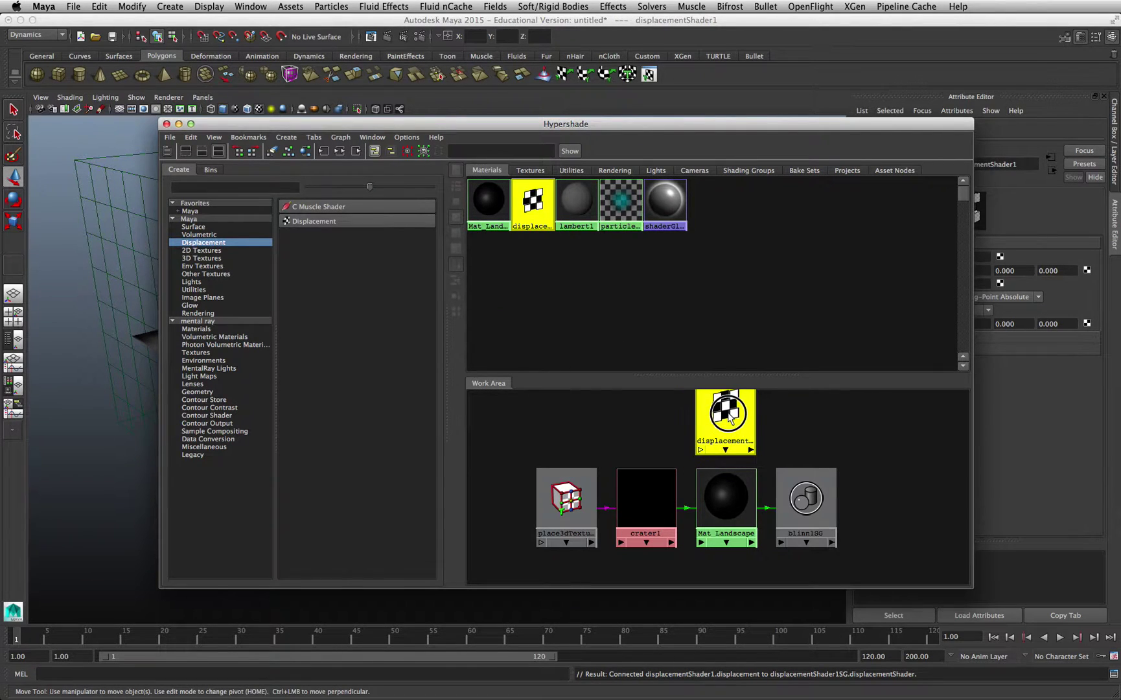
{"action": "middle_click_drag", "start_coordinate": [645, 513], "coordinate": [716, 422]}
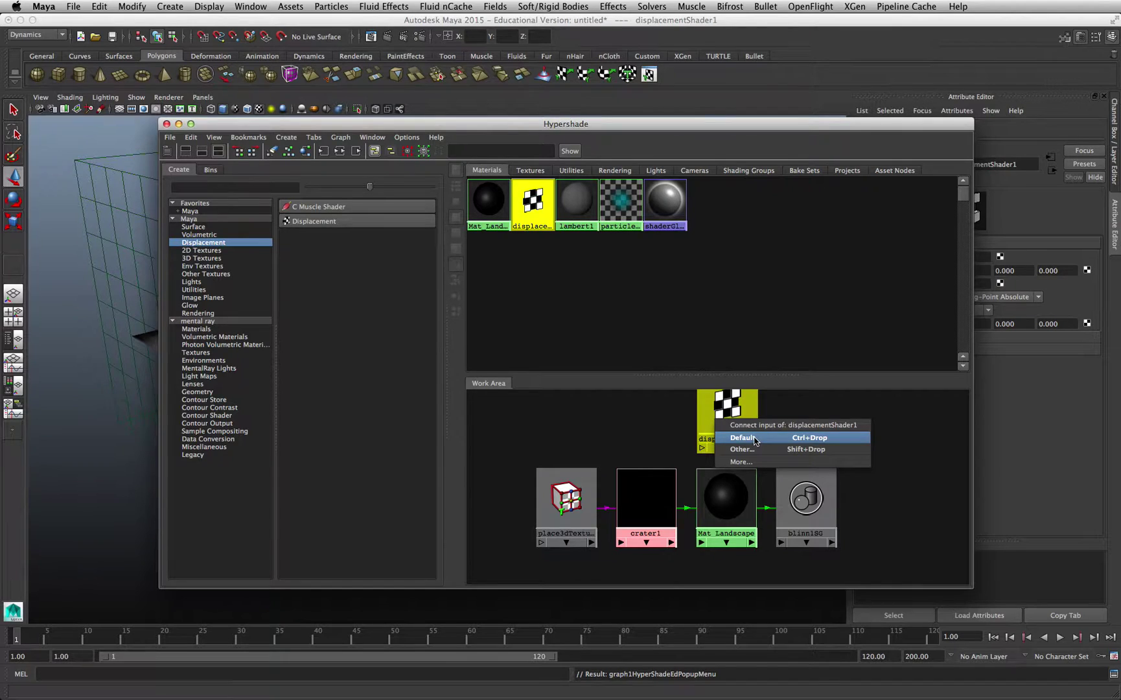
{"action": "left_click", "coordinate": [755, 439]}
{"action": "middle_click_drag", "start_coordinate": [815, 504], "coordinate": [811, 503]}
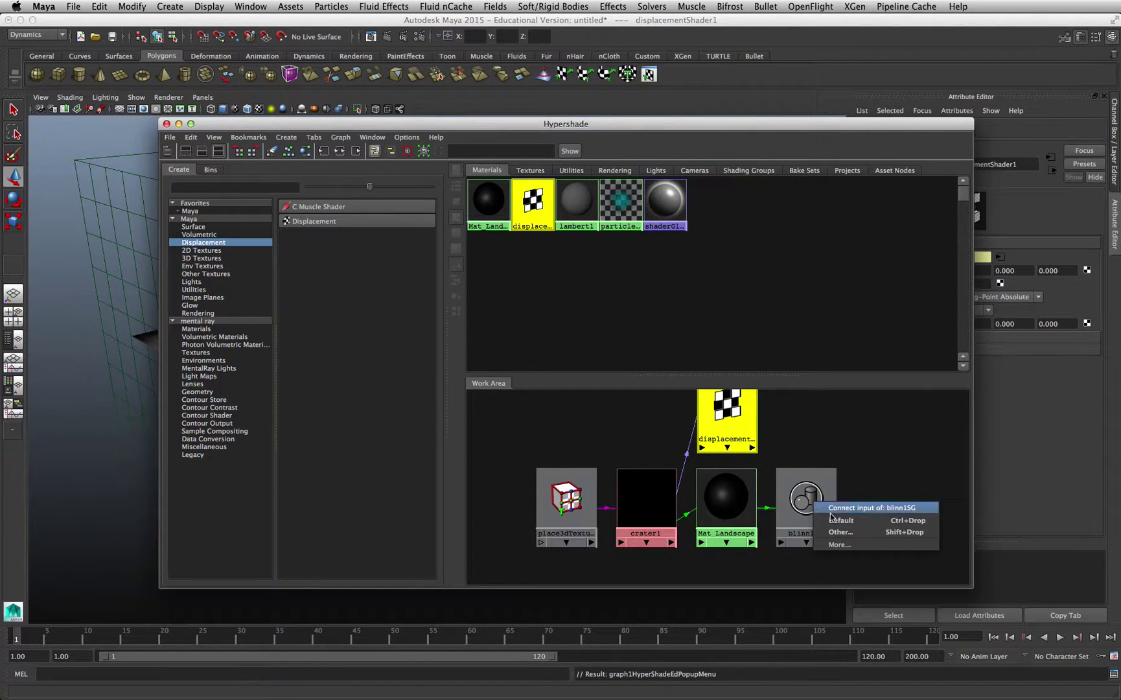
{"action": "left_click", "coordinate": [836, 514]}
{"action": "left_click_drag", "start_coordinate": [736, 511], "coordinate": [736, 535]}
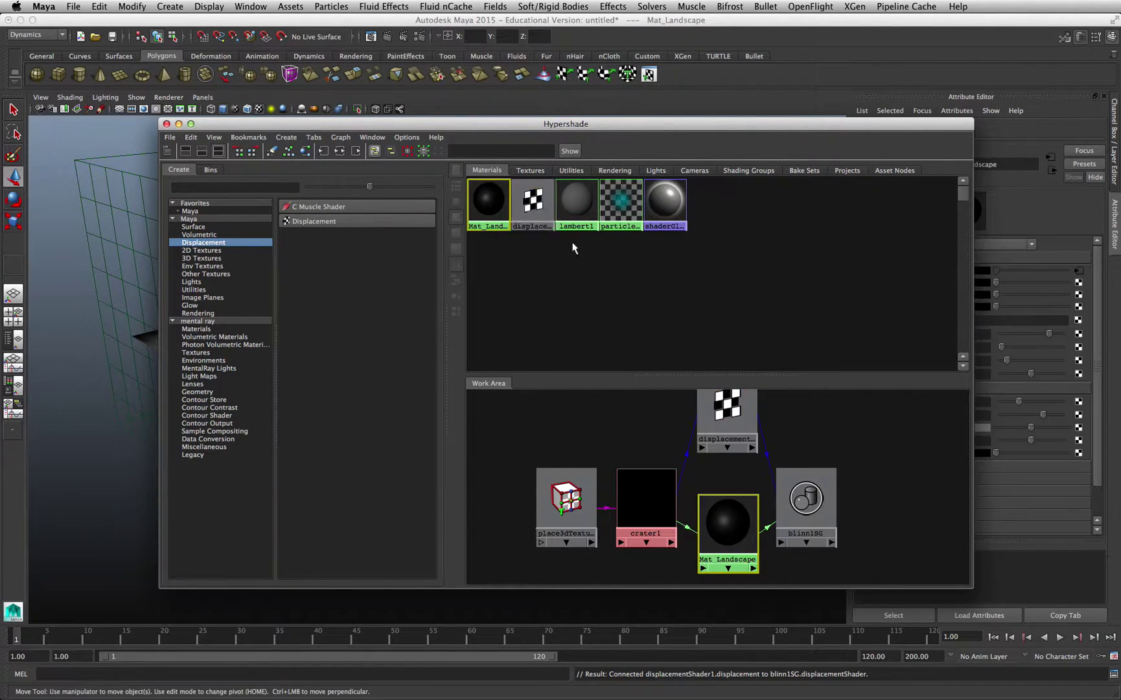
{"action": "mouse_move", "coordinate": [444, 129]}
{"action": "left_mouse_down"}
{"action": "mouse_move", "coordinate": [608, 138]}
{"action": "mouse_move", "coordinate": [127, 134]}
{"action": "left_mouse_up"}
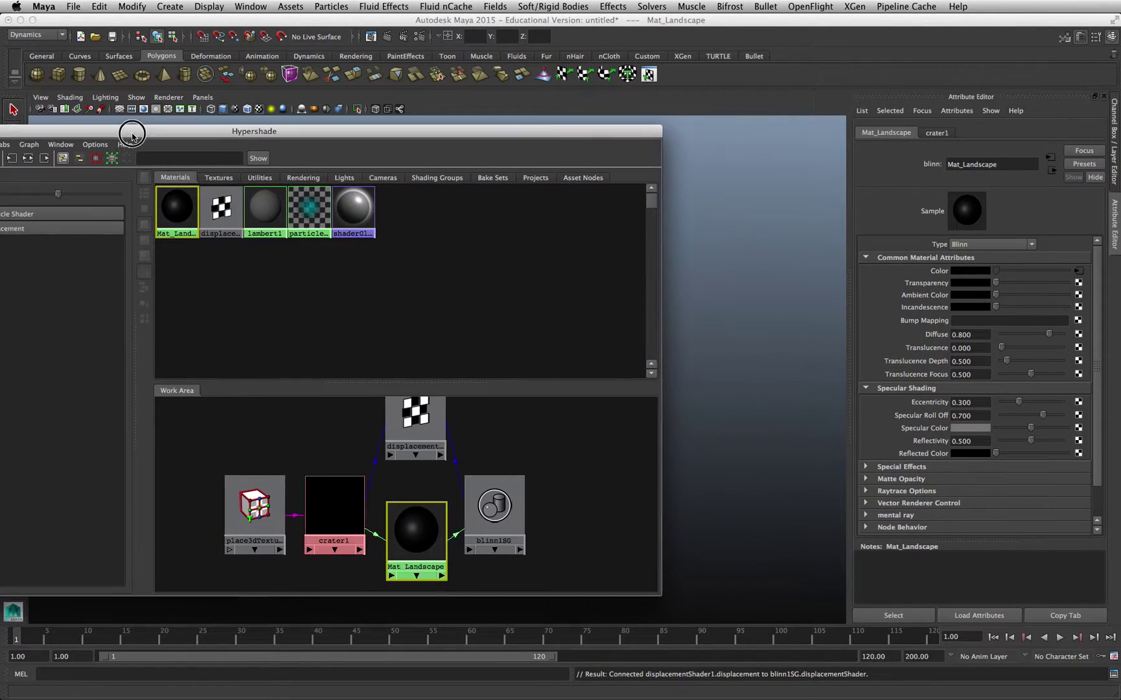
Step: Set crater1's Alpha Gain to 3 and enable Alpha Is Luminance
{"action": "left_click", "coordinate": [327, 512]}
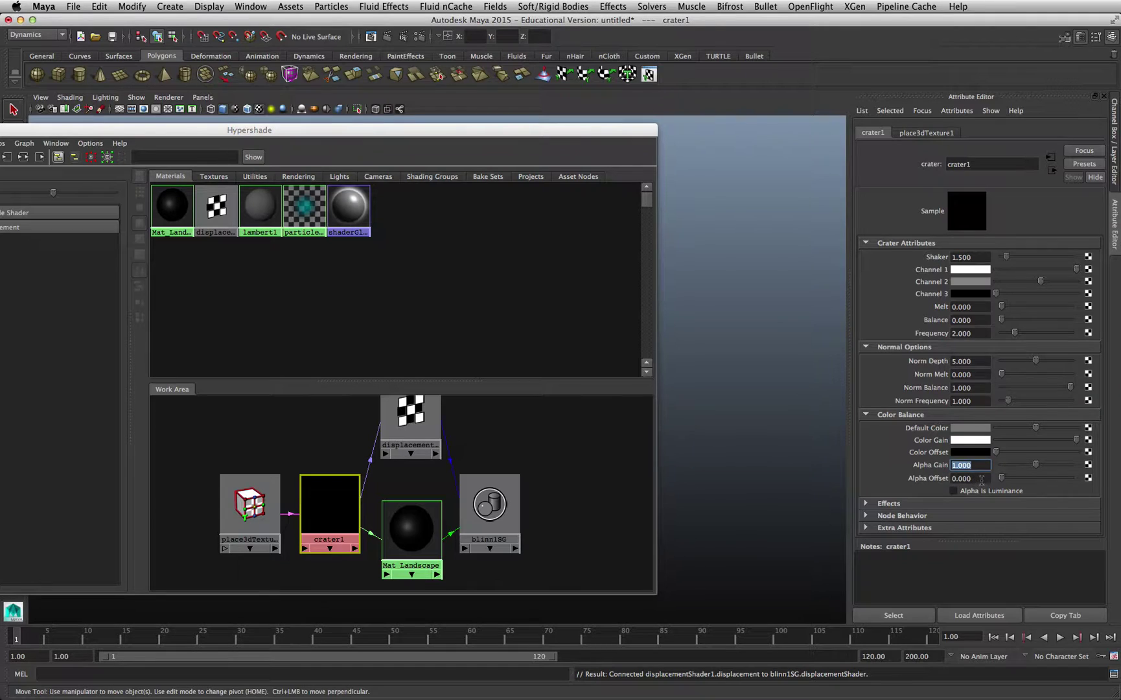
{"action": "double_click", "coordinate": [971, 478]}
{"action": "double_click", "coordinate": [965, 465]}
{"action": "type", "text": "3.000"}
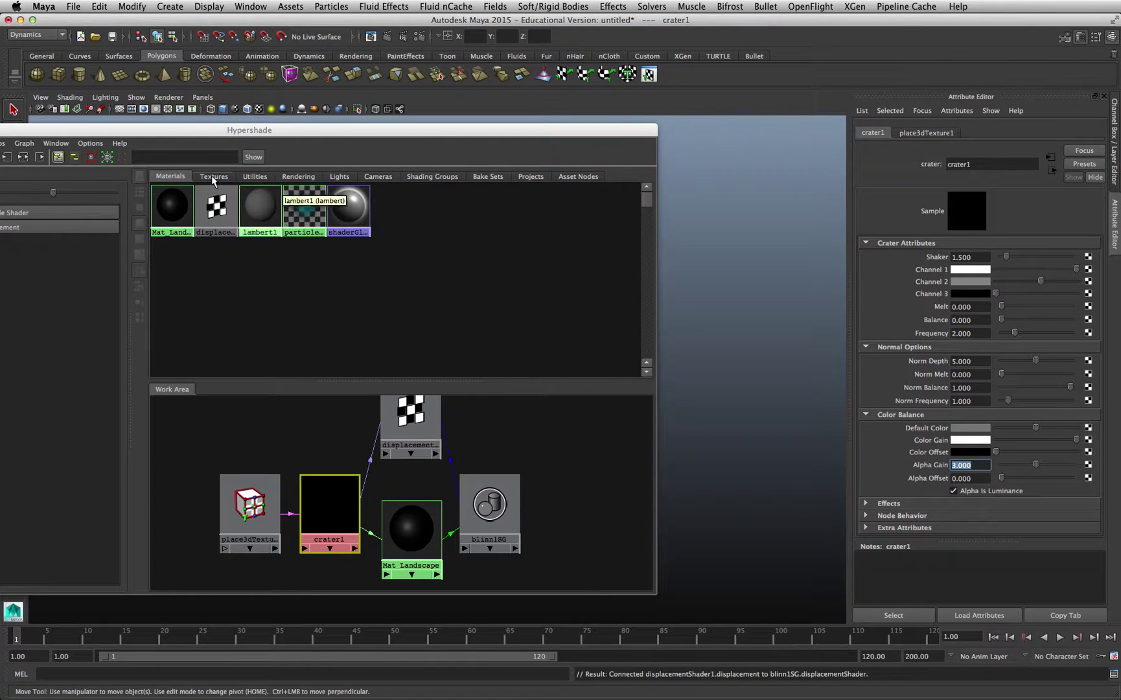
{"action": "mouse_move", "coordinate": [231, 130]}
{"action": "left_mouse_down"}
{"action": "mouse_move", "coordinate": [722, 234]}
{"action": "mouse_move", "coordinate": [825, 345]}
{"action": "left_mouse_up"}
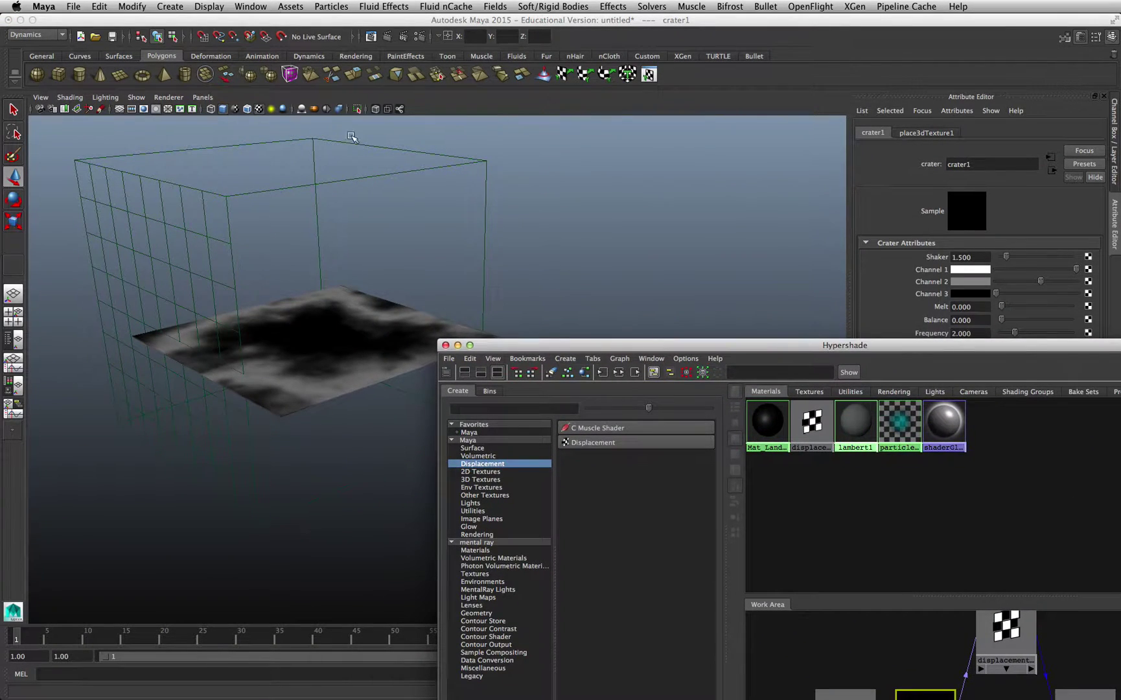
Step: Confirm Render Settings use mental ray with Sampling Quality 1.00
{"action": "left_click", "coordinate": [338, 251]}
{"action": "left_click", "coordinate": [419, 37]}
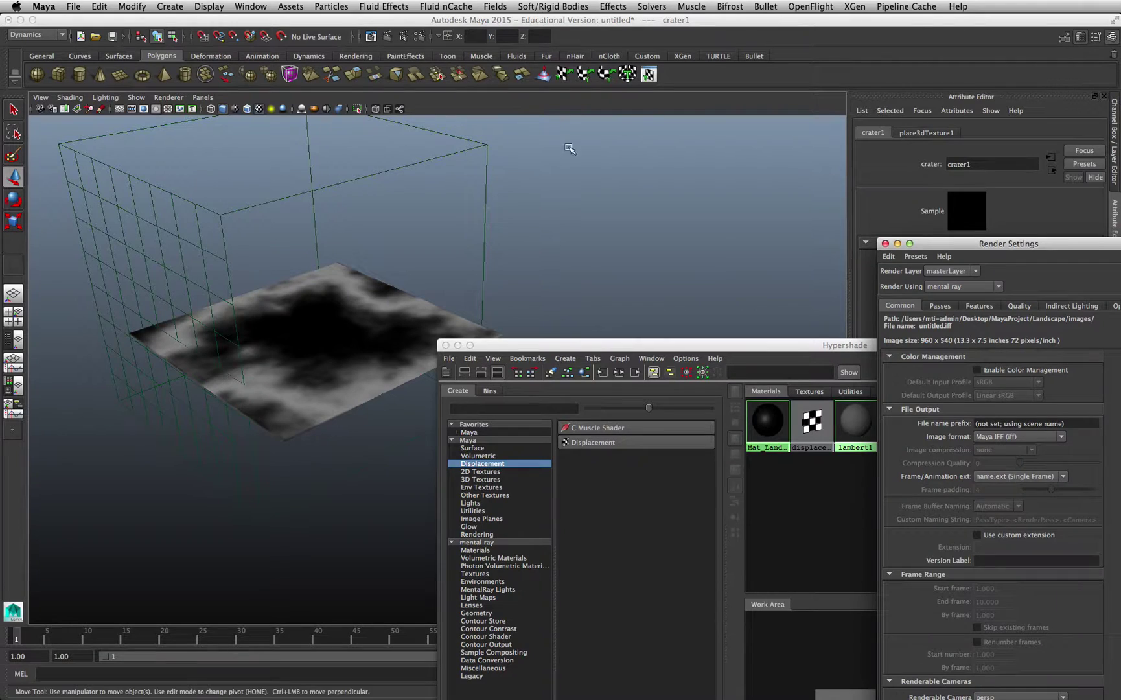
{"action": "left_click", "coordinate": [963, 286]}
{"action": "left_click", "coordinate": [945, 329]}
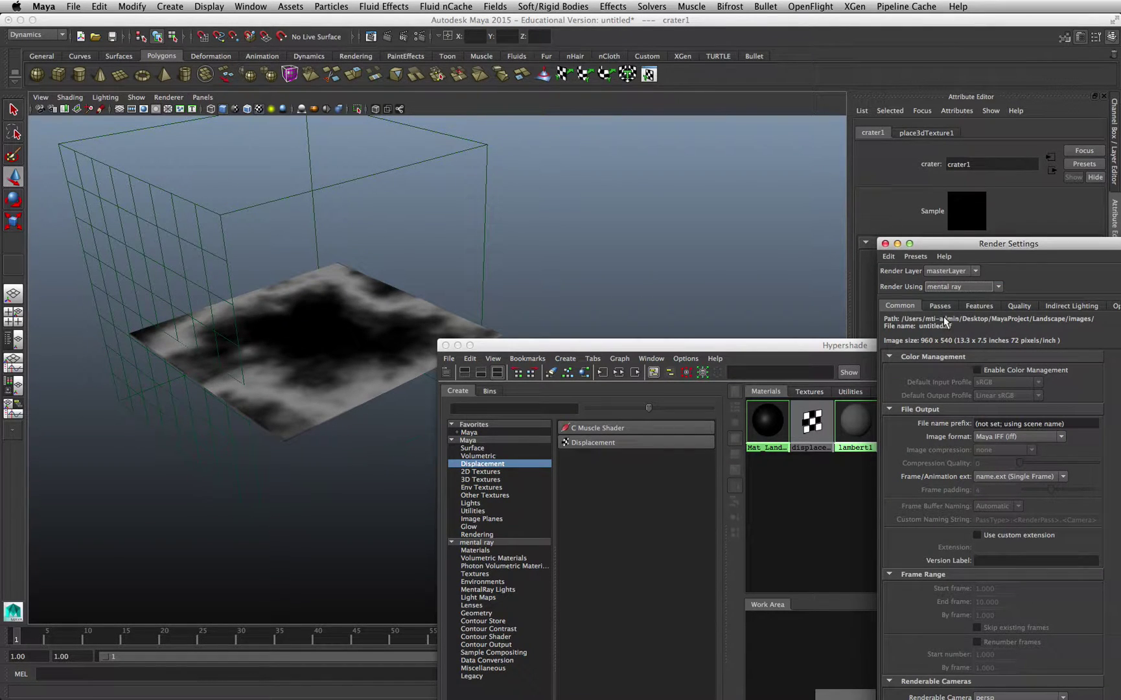
{"action": "left_click", "coordinate": [1022, 306]}
{"action": "left_click_drag", "start_coordinate": [1026, 250], "coordinate": [905, 209]}
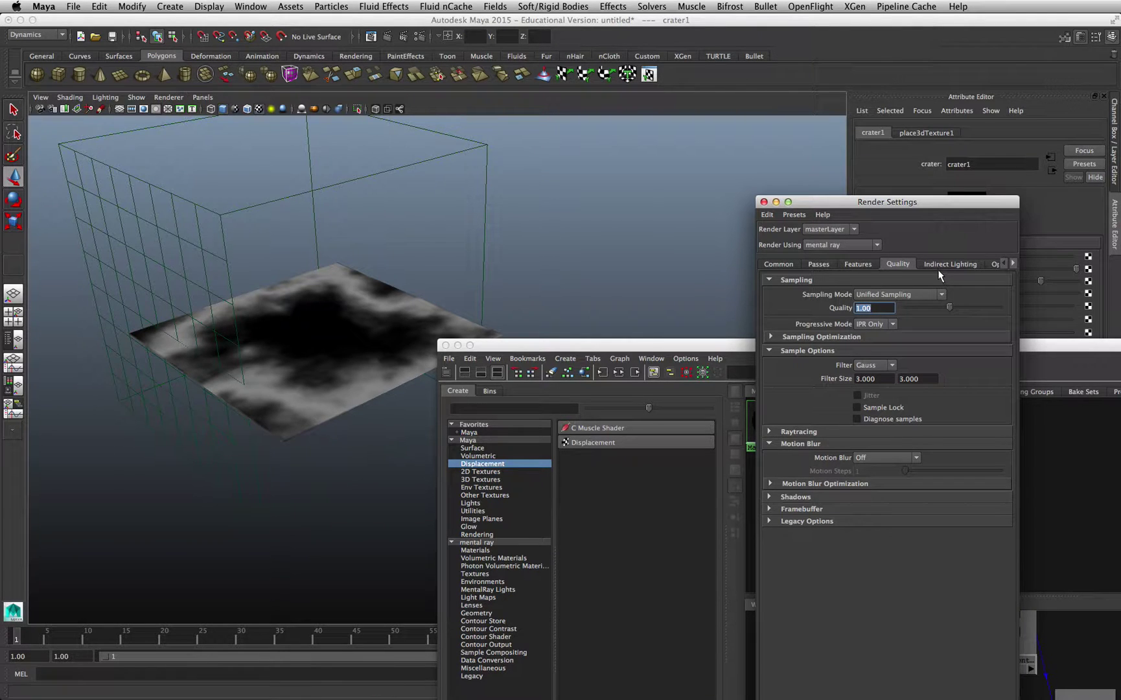
{"action": "left_click", "coordinate": [764, 203]}
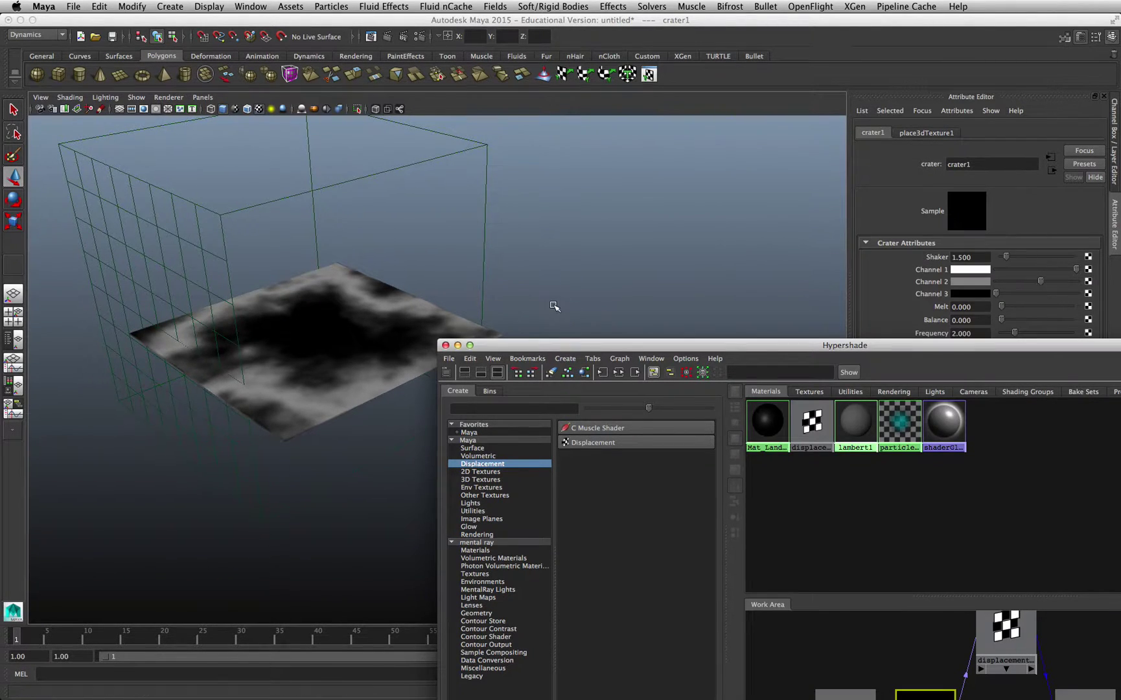
Step: Tumble closer to the crater plane and render the frame with mental ray
{"action": "scroll", "coordinate": [554, 306], "scroll_direction": "up", "scroll_amount": 3}
{"action": "mouse_move", "coordinate": [358, 280]}
{"action": "left_mouse_down", "text": "alt"}
{"action": "mouse_move", "coordinate": [561, 283]}
{"action": "mouse_move", "coordinate": [478, 104]}
{"action": "left_mouse_up", "text": "alt"}
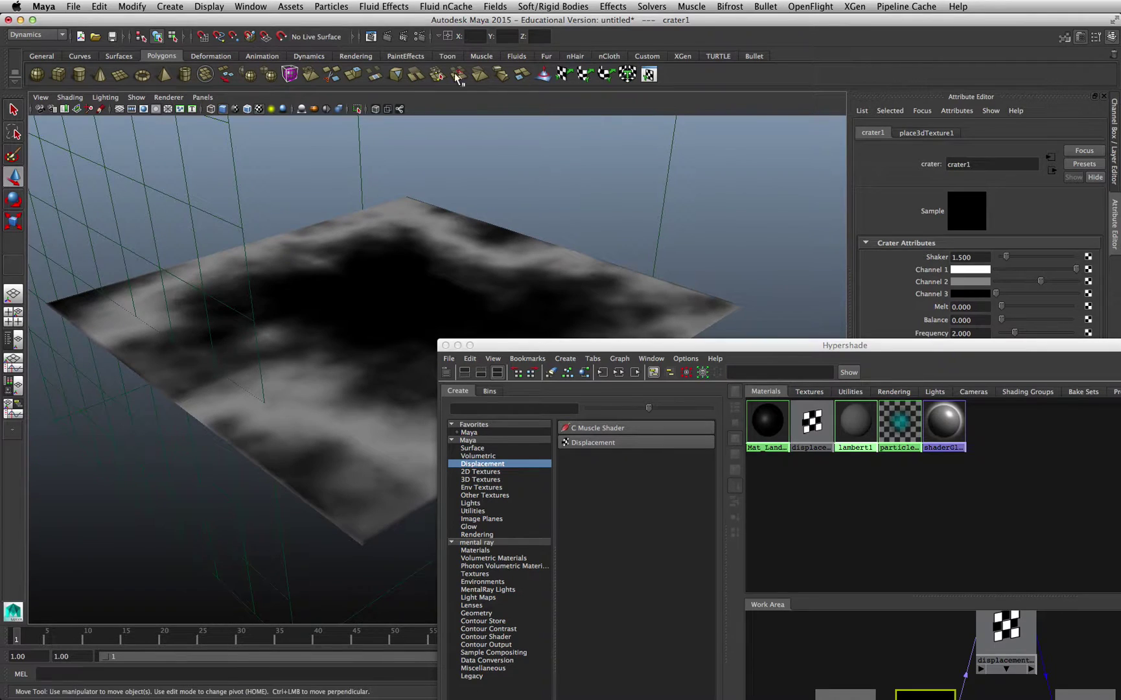
{"action": "left_click", "coordinate": [389, 37]}
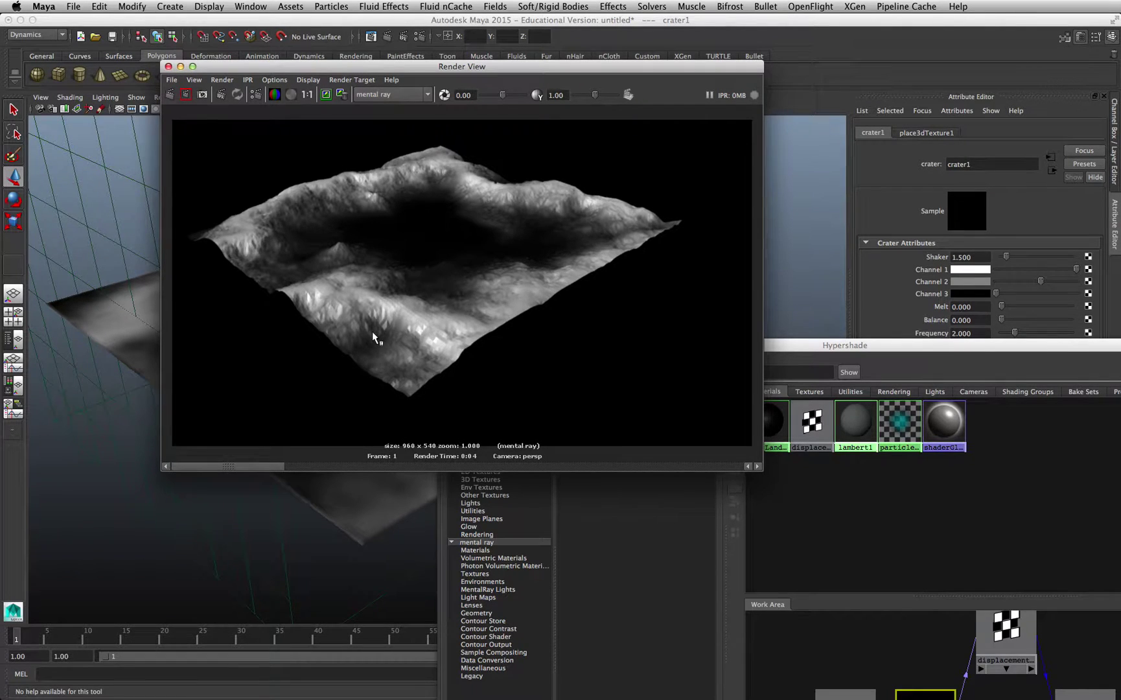
{"action": "scroll", "coordinate": [375, 334], "scroll_direction": "up", "scroll_amount": 2}
{"action": "scroll", "coordinate": [343, 347], "scroll_direction": "up", "scroll_amount": 3}
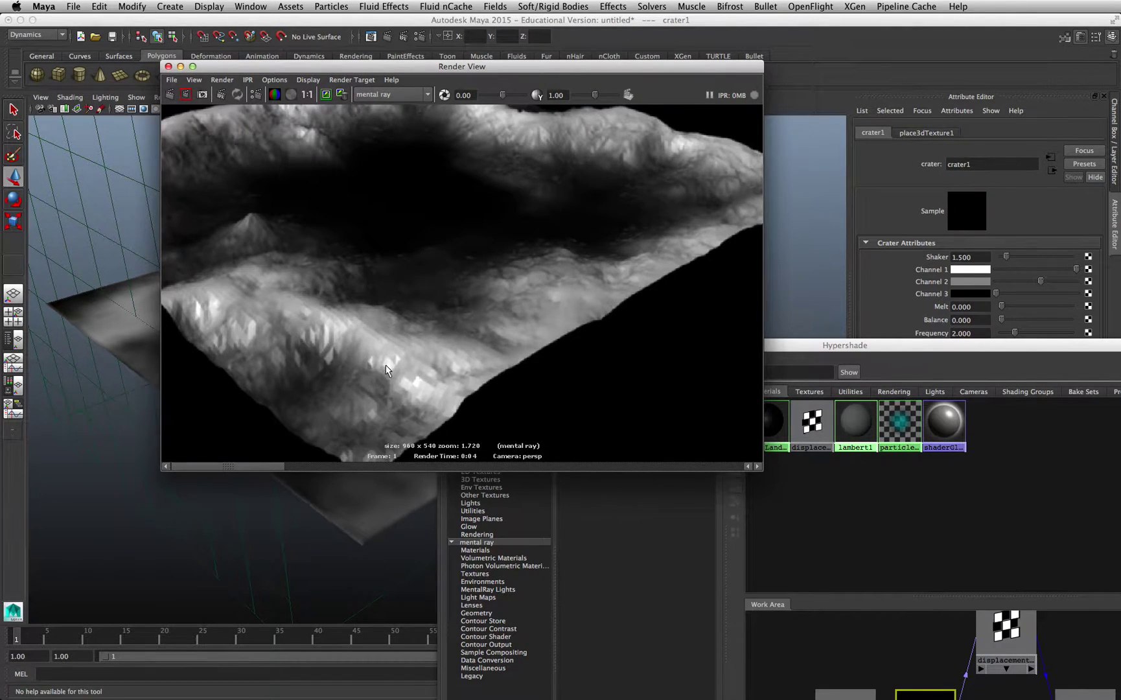
{"action": "scroll", "coordinate": [387, 368], "scroll_direction": "down", "scroll_amount": 5}
{"action": "left_click", "coordinate": [654, 348]}
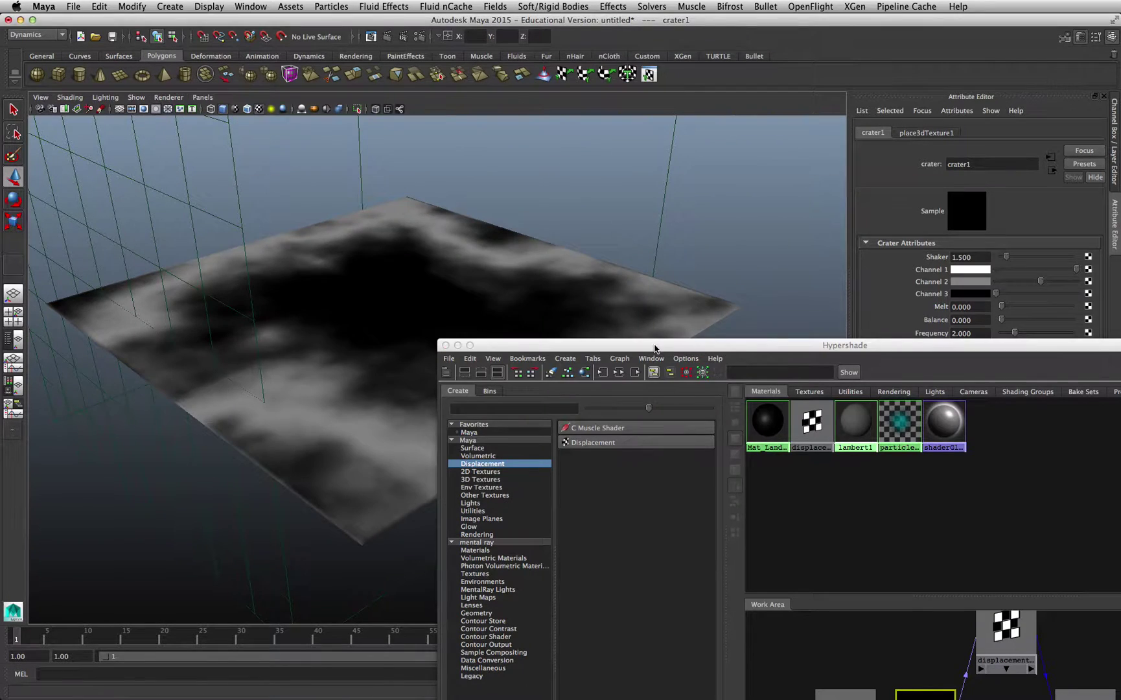
{"action": "left_click_drag", "start_coordinate": [655, 348], "coordinate": [414, 208]}
{"action": "left_click", "coordinate": [205, 206]}
Step: Render the current plane and keep the image for comparison
{"action": "left_click", "coordinate": [543, 336]}
{"action": "left_click", "coordinate": [1112, 178]}
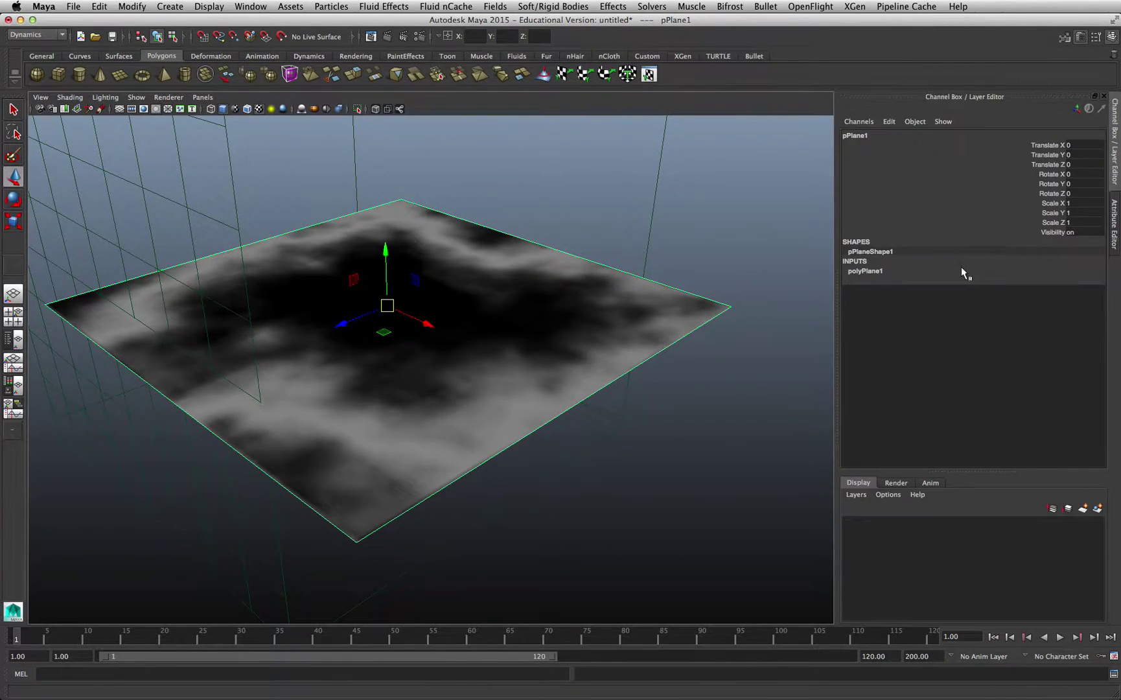
{"action": "left_click", "coordinate": [866, 271]}
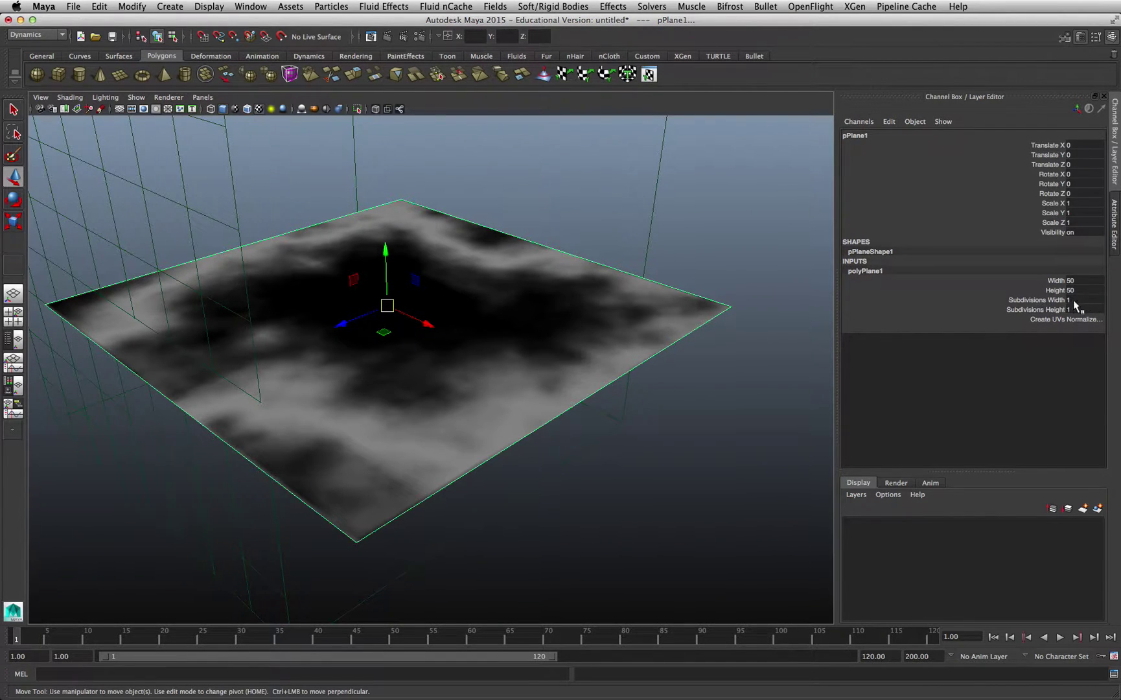
{"action": "left_click", "coordinate": [388, 37]}
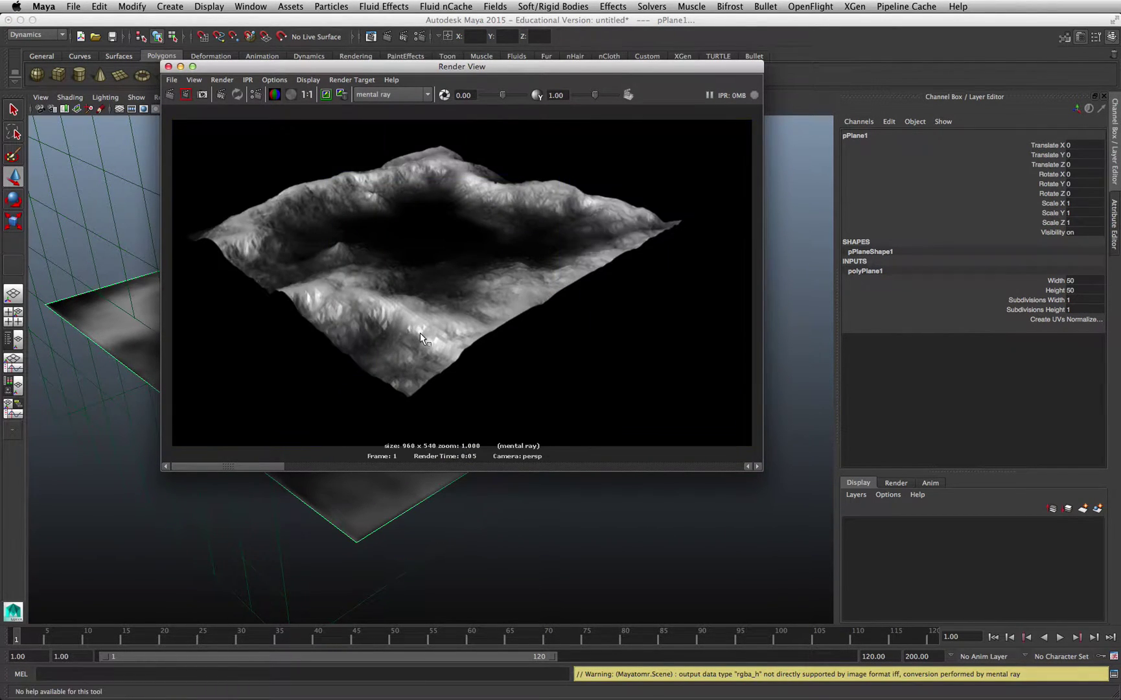
{"action": "left_click", "coordinate": [326, 95]}
Step: Set the plane's subdivisions to 10 by 10, re-render and keep the image
{"action": "double_click", "coordinate": [1083, 299]}
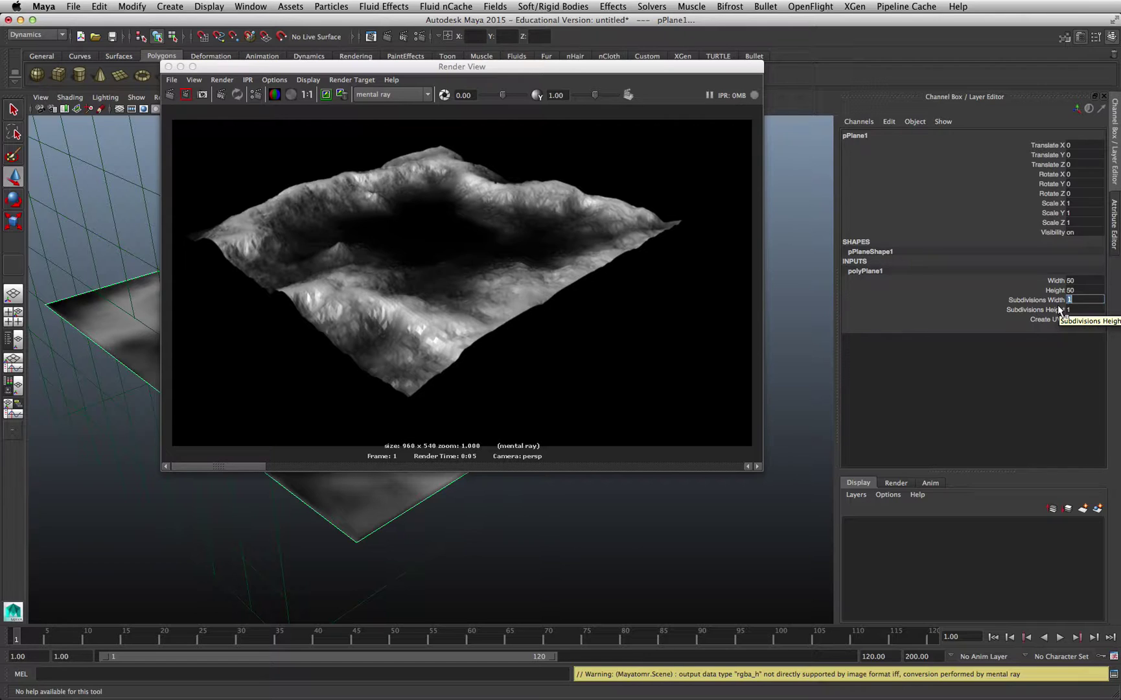
{"action": "type", "text": "10"}
{"action": "key", "text": "Tab"}
{"action": "type", "text": "10"}
{"action": "key", "text": "Return"}
{"action": "left_click_drag", "start_coordinate": [428, 66], "coordinate": [763, 147]}
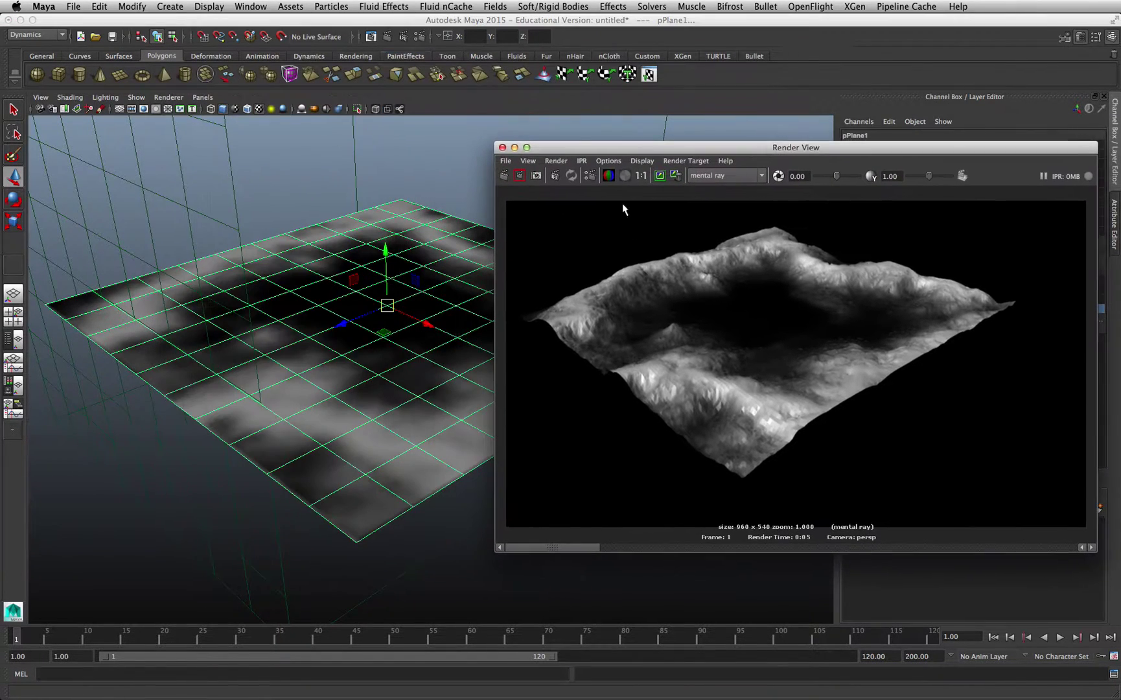
{"action": "left_click", "coordinate": [387, 37]}
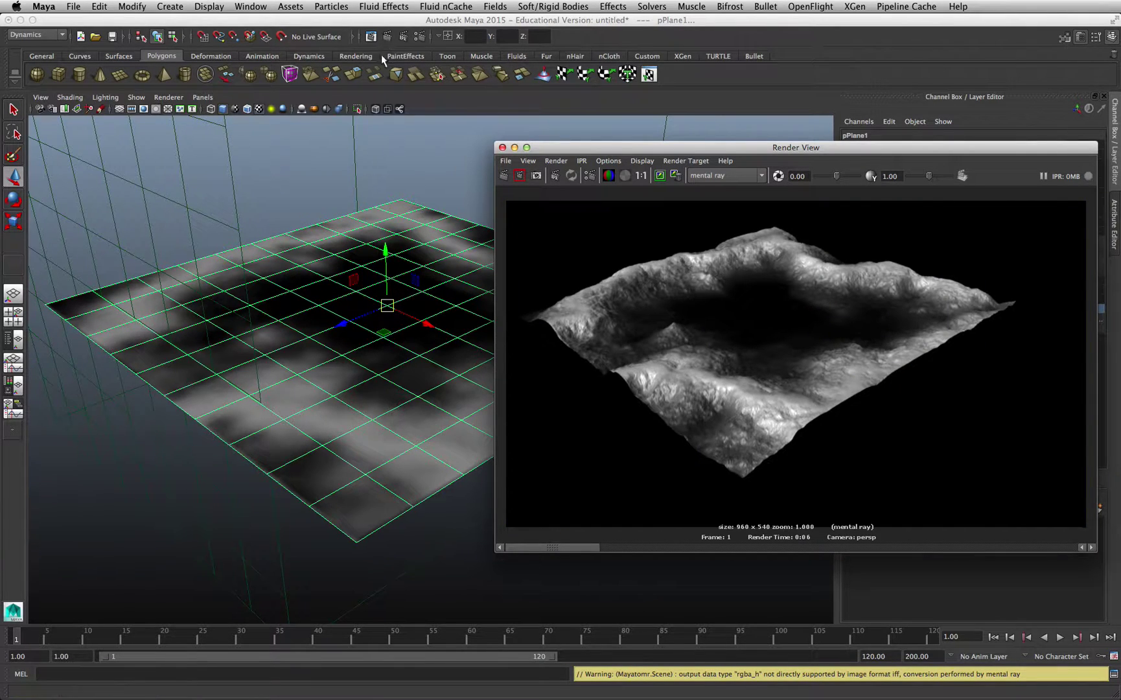
{"action": "left_click", "coordinate": [661, 176]}
{"action": "mouse_move", "coordinate": [551, 547]}
{"action": "left_mouse_down"}
{"action": "mouse_move", "coordinate": [755, 554]}
{"action": "mouse_move", "coordinate": [734, 543]}
{"action": "mouse_move", "coordinate": [646, 546]}
{"action": "mouse_move", "coordinate": [718, 546]}
{"action": "mouse_move", "coordinate": [656, 547]}
{"action": "left_mouse_up"}
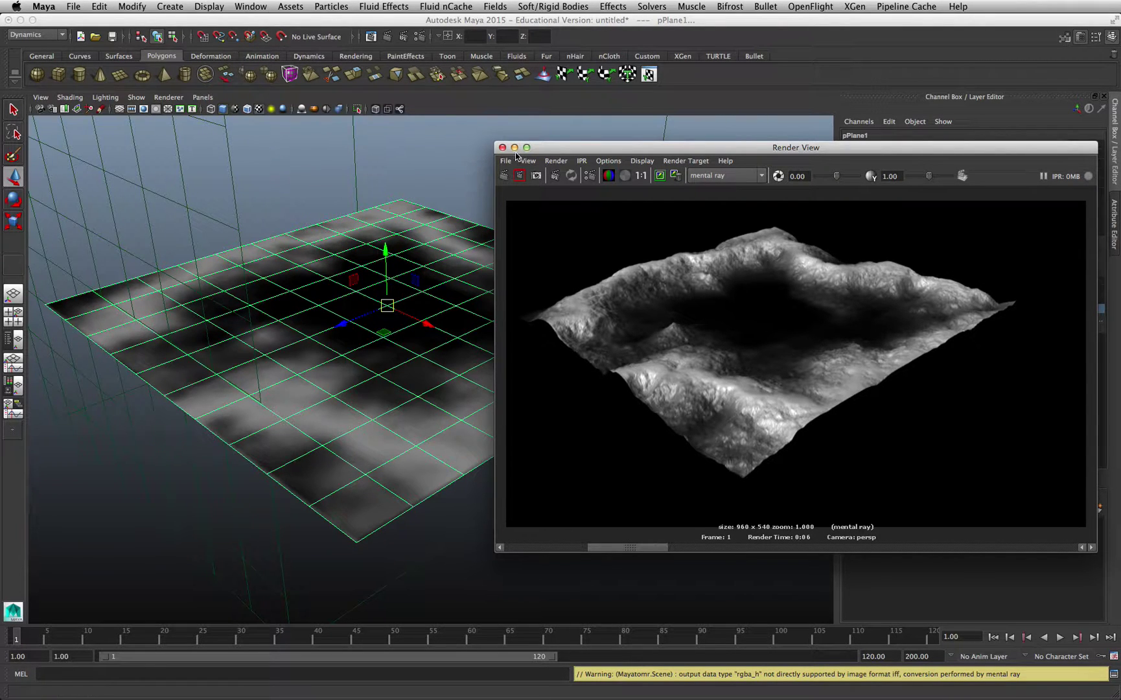
{"action": "left_click", "coordinate": [515, 148]}
Step: Set pPlane1's Subdivisions Width and Height to 50 each
{"action": "double_click", "coordinate": [1071, 299]}
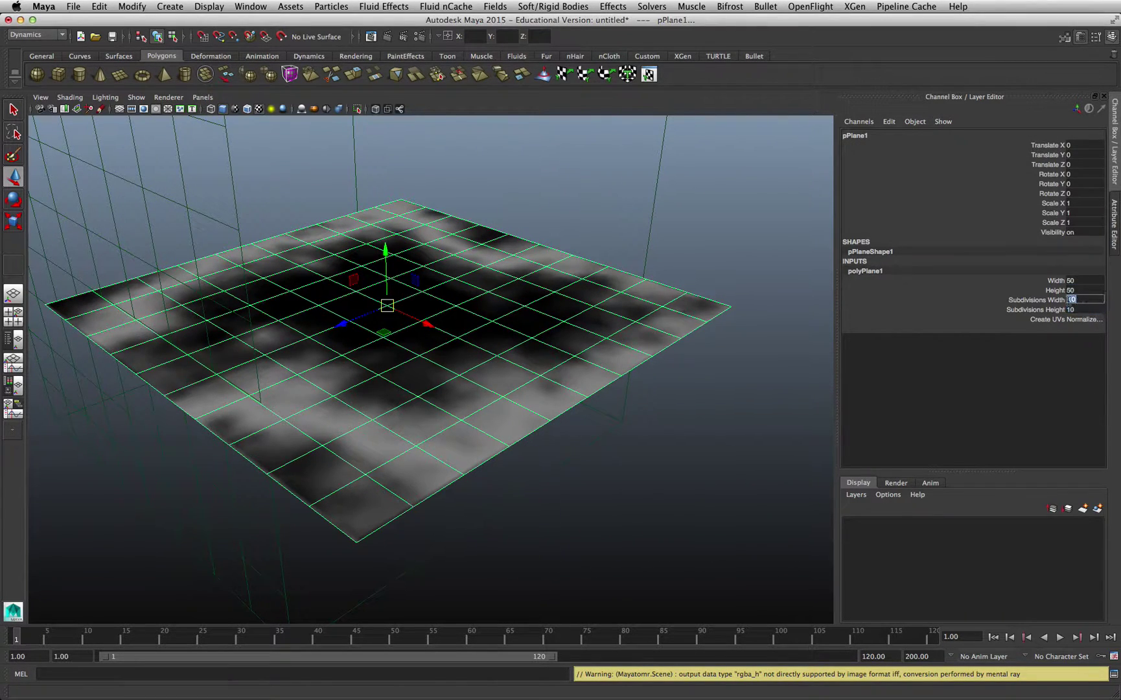
{"action": "type", "text": "50"}
{"action": "key", "text": "Tab"}
{"action": "type", "text": "50"}
{"action": "key", "text": "Return"}
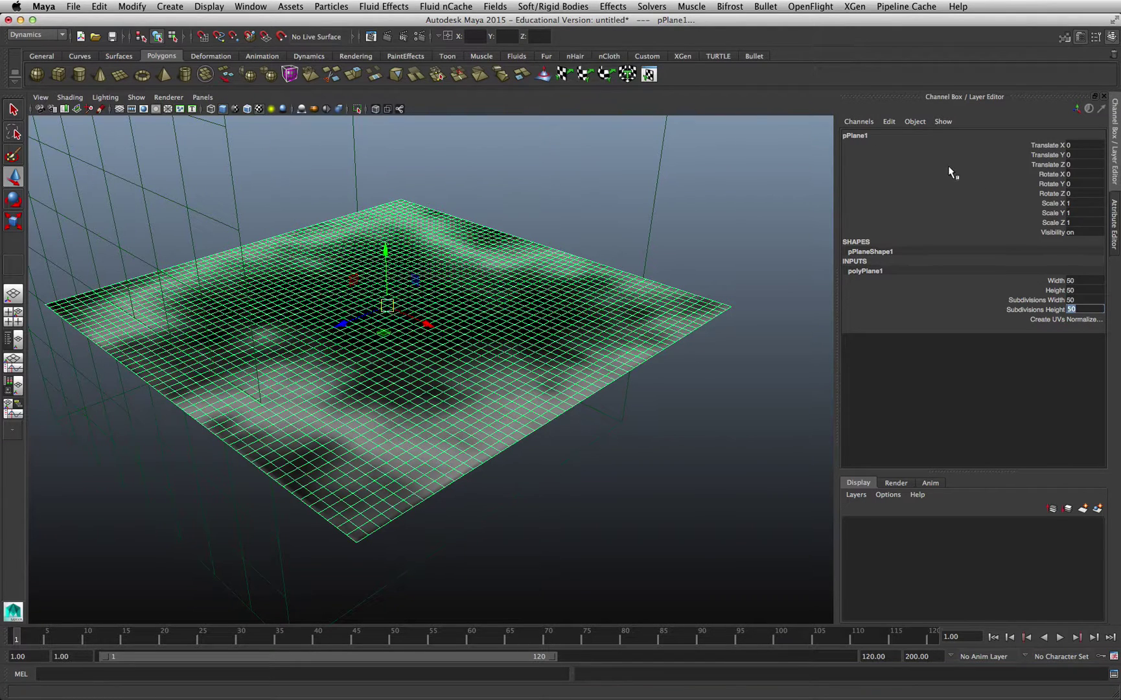
Step: Render the 50 × 50 displaced crater terrain with mental ray and inspect the image
{"action": "left_click", "coordinate": [371, 37]}
{"action": "left_click_drag", "start_coordinate": [615, 545], "coordinate": [565, 546]}
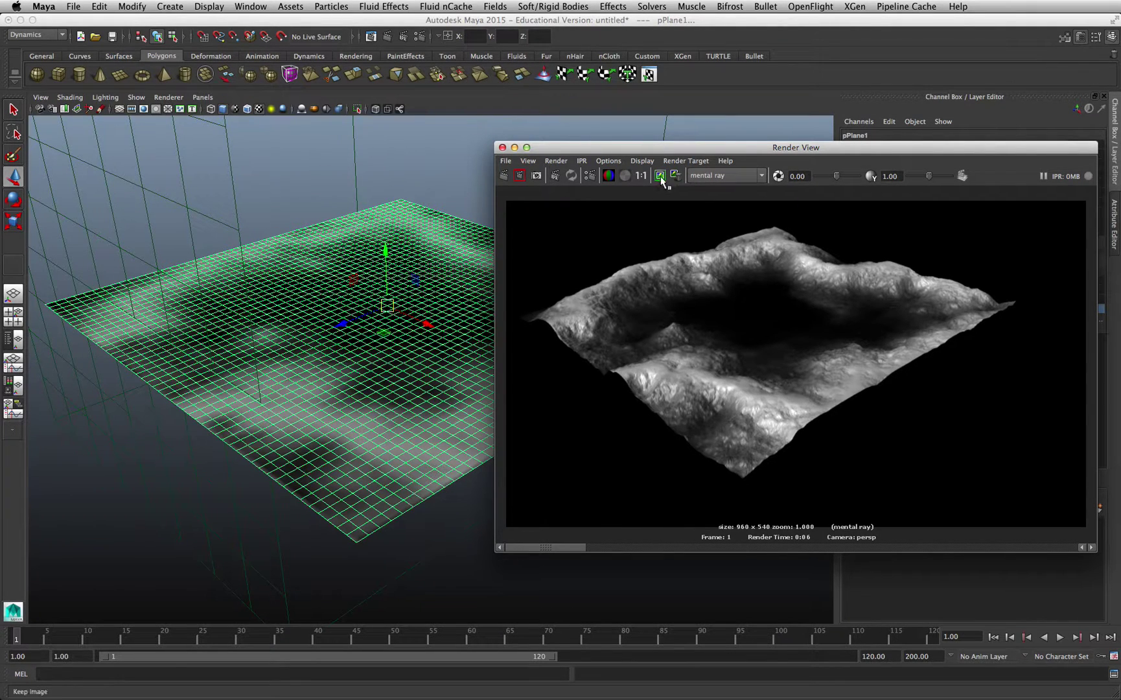
{"action": "left_click_drag", "start_coordinate": [578, 547], "coordinate": [638, 547]}
{"action": "left_click", "coordinate": [388, 37]}
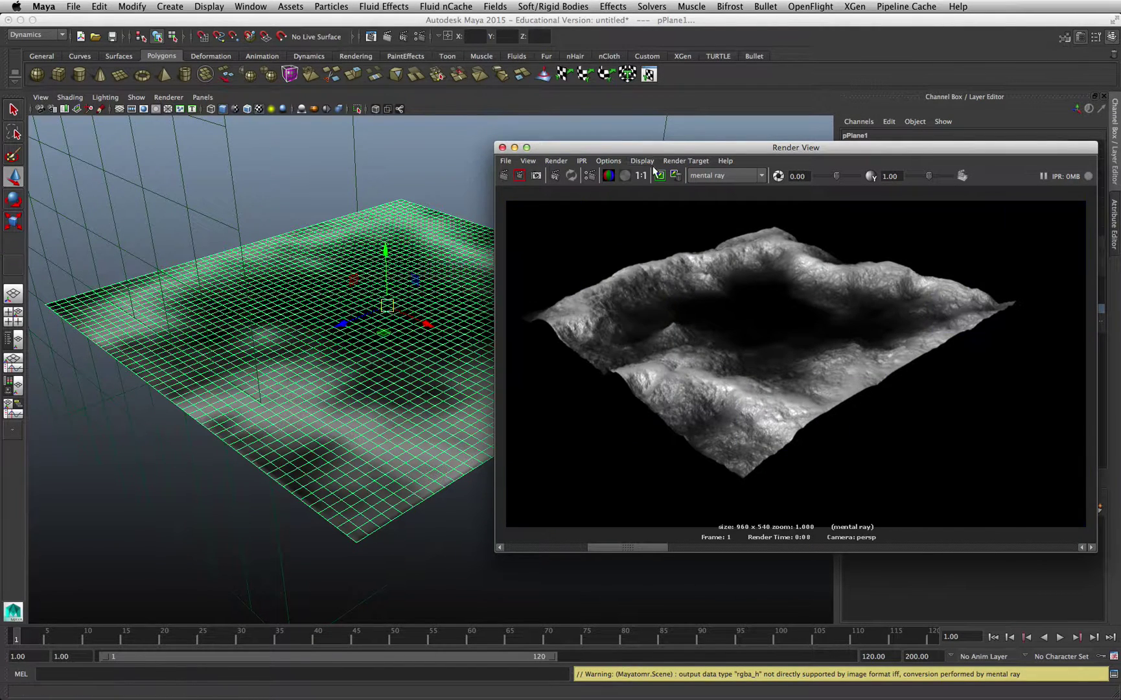
{"action": "mouse_move", "coordinate": [559, 547]}
{"action": "left_mouse_down"}
{"action": "mouse_move", "coordinate": [693, 544]}
{"action": "mouse_move", "coordinate": [599, 533]}
{"action": "mouse_move", "coordinate": [728, 543]}
{"action": "mouse_move", "coordinate": [603, 538]}
{"action": "left_mouse_up"}
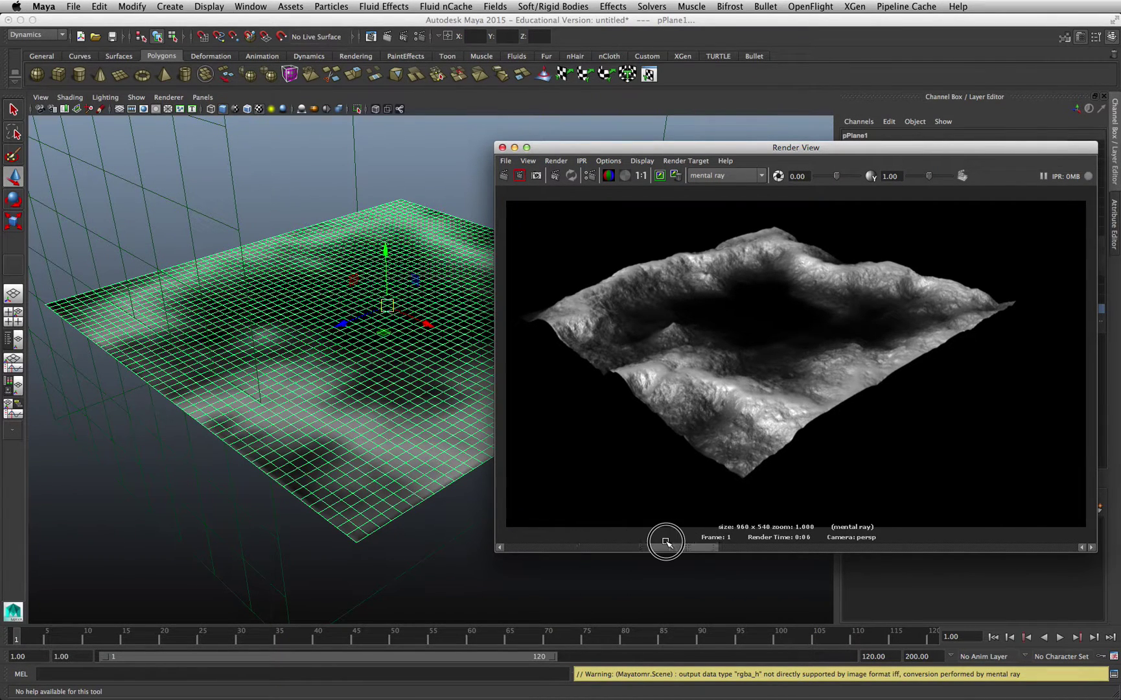
{"action": "left_click_drag", "start_coordinate": [870, 148], "coordinate": [586, 152]}
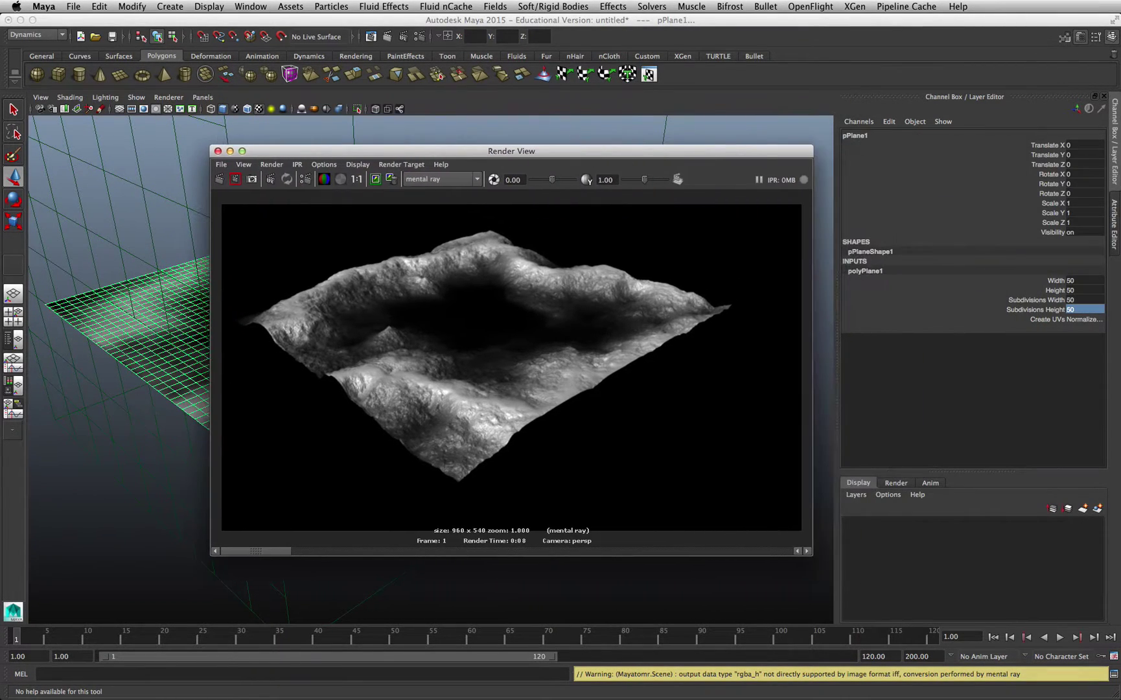
{"action": "left_click", "coordinate": [258, 552]}
{"action": "mouse_move", "coordinate": [261, 554]}
{"action": "left_mouse_down"}
{"action": "mouse_move", "coordinate": [388, 551]}
{"action": "mouse_move", "coordinate": [351, 551]}
{"action": "mouse_move", "coordinate": [380, 550]}
{"action": "mouse_move", "coordinate": [367, 549]}
{"action": "left_mouse_up"}
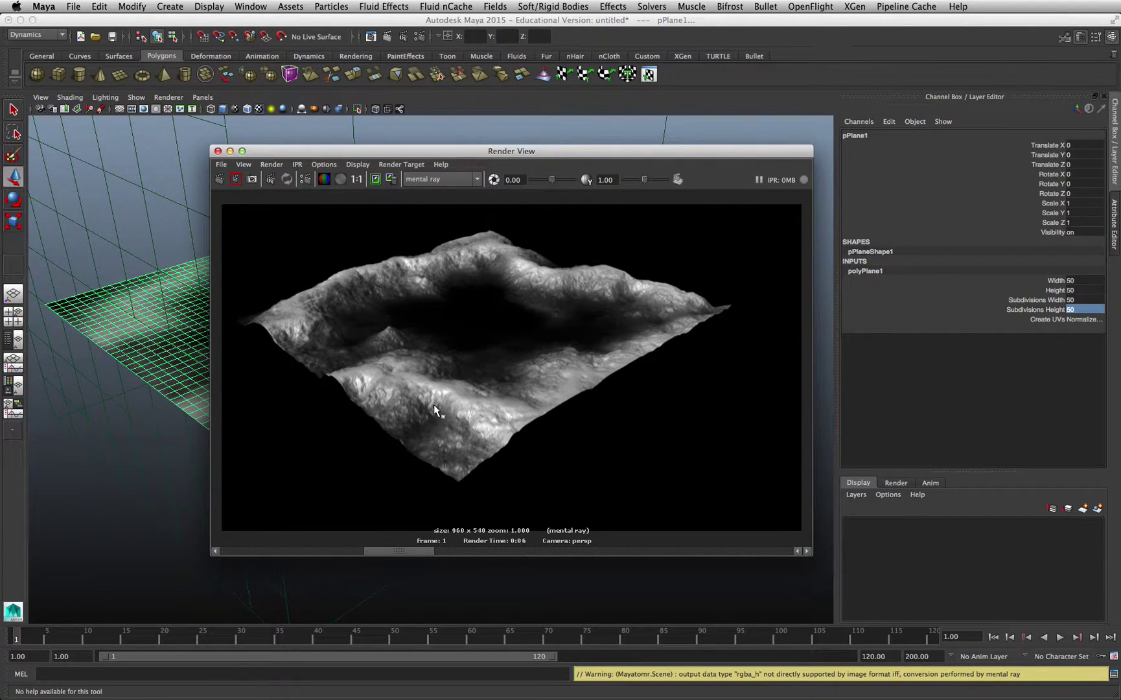
Step: Dismiss the Render View and clear the selection on the terrain plane
{"action": "left_click", "coordinate": [230, 151]}
{"action": "left_click", "coordinate": [462, 144]}
{"action": "left_click", "coordinate": [406, 280]}
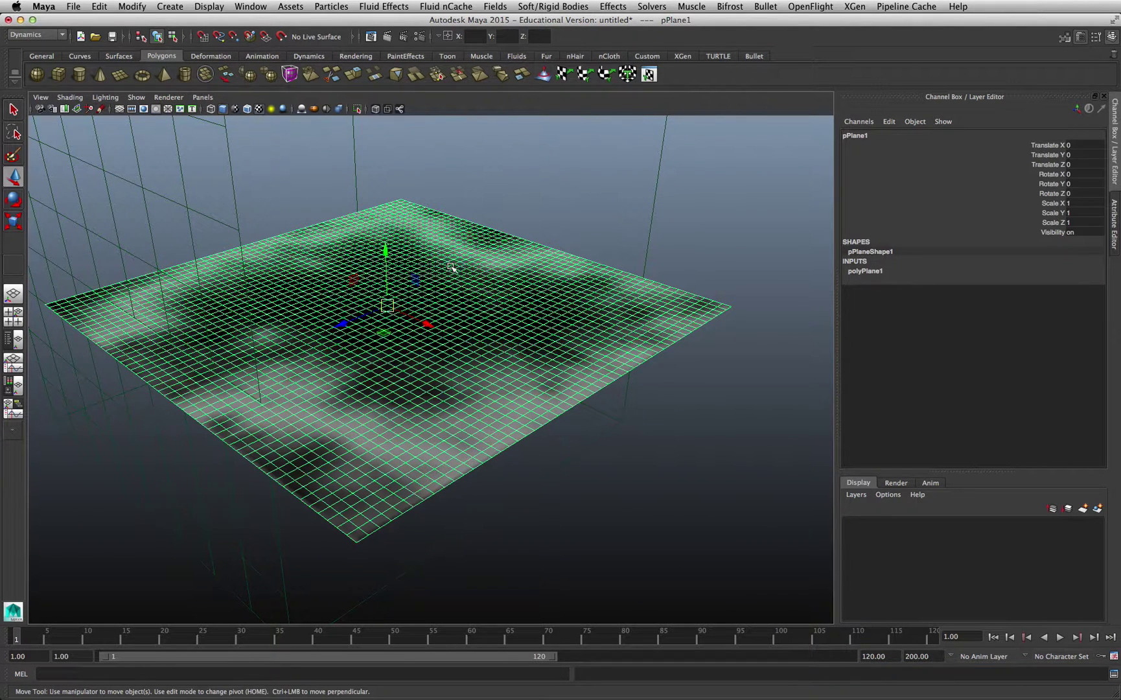
{"action": "left_click", "coordinate": [568, 194]}
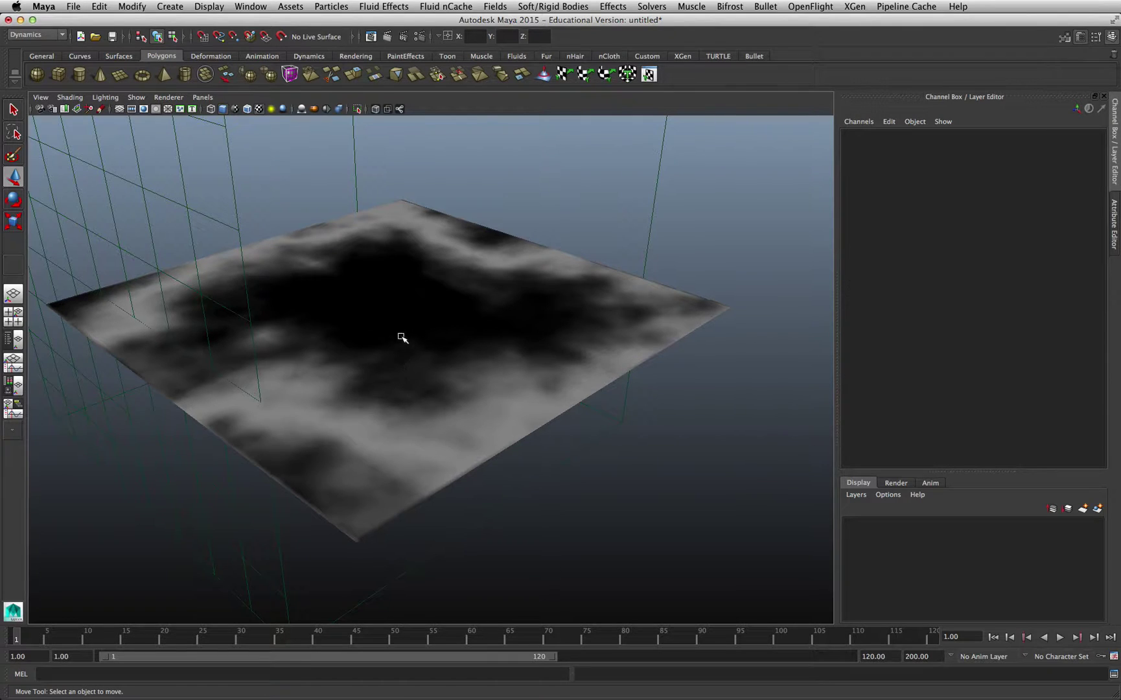
Step: Open Hypershade and graph Mat_Landscape's input and output connections in the Work Area
{"action": "left_click", "coordinate": [250, 6]}
{"action": "mouse_move", "coordinate": [277, 38]}
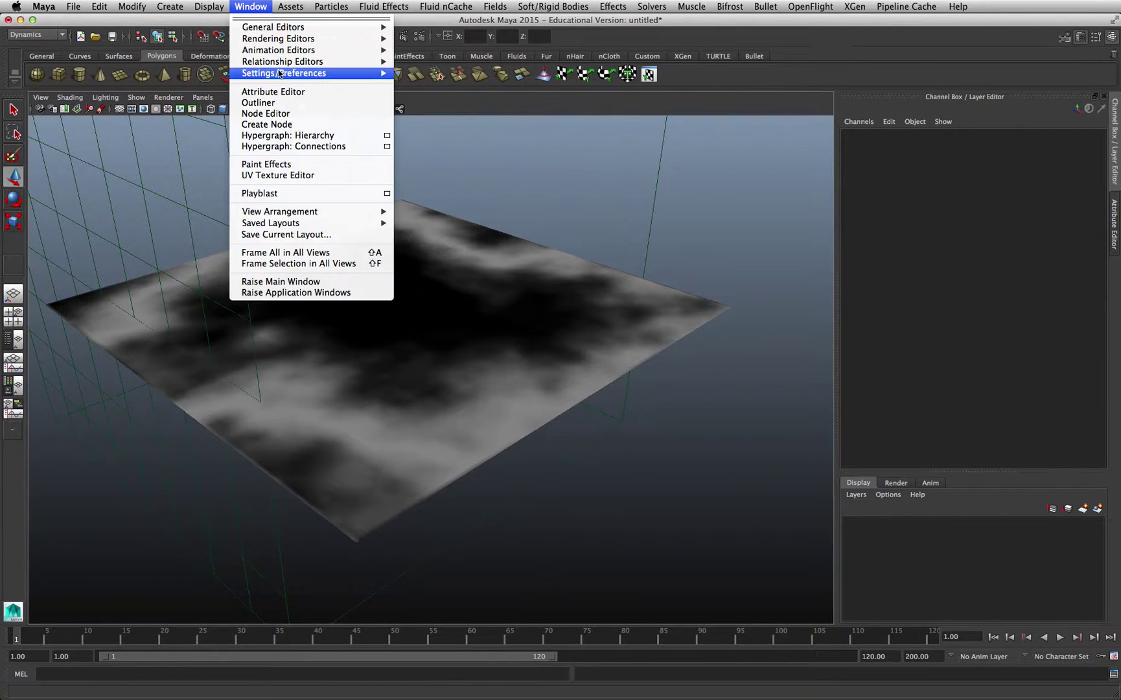
{"action": "left_click", "coordinate": [445, 68]}
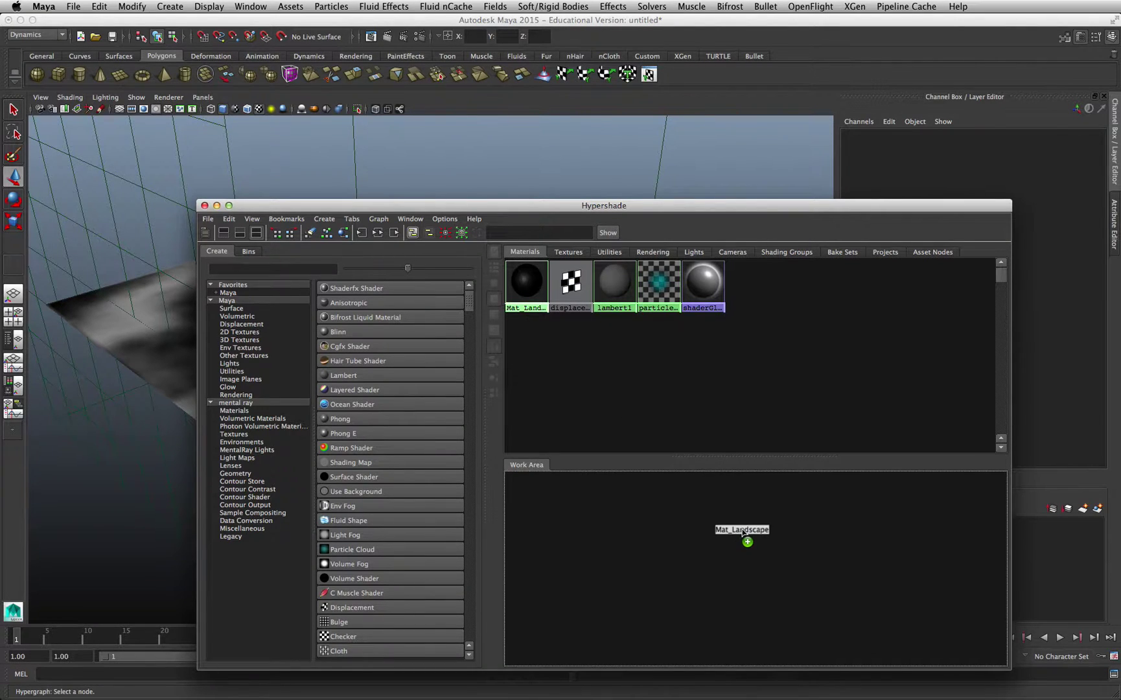
{"action": "middle_click_drag", "start_coordinate": [526, 280], "coordinate": [742, 528]}
{"action": "right_click_drag", "start_coordinate": [746, 526], "coordinate": [776, 560]}
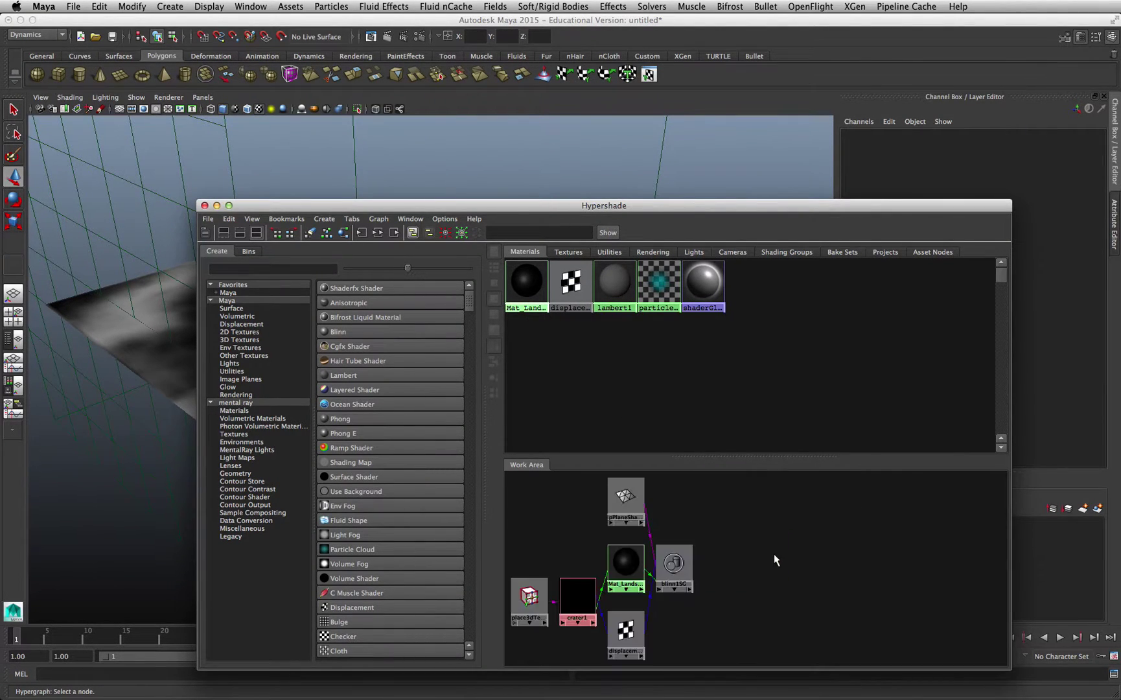
Step: Arrange blinn1SG, displacement and Mat_Landscape nodes, and select the crater1 colour connection
{"action": "left_click_drag", "start_coordinate": [674, 565], "coordinate": [758, 565]}
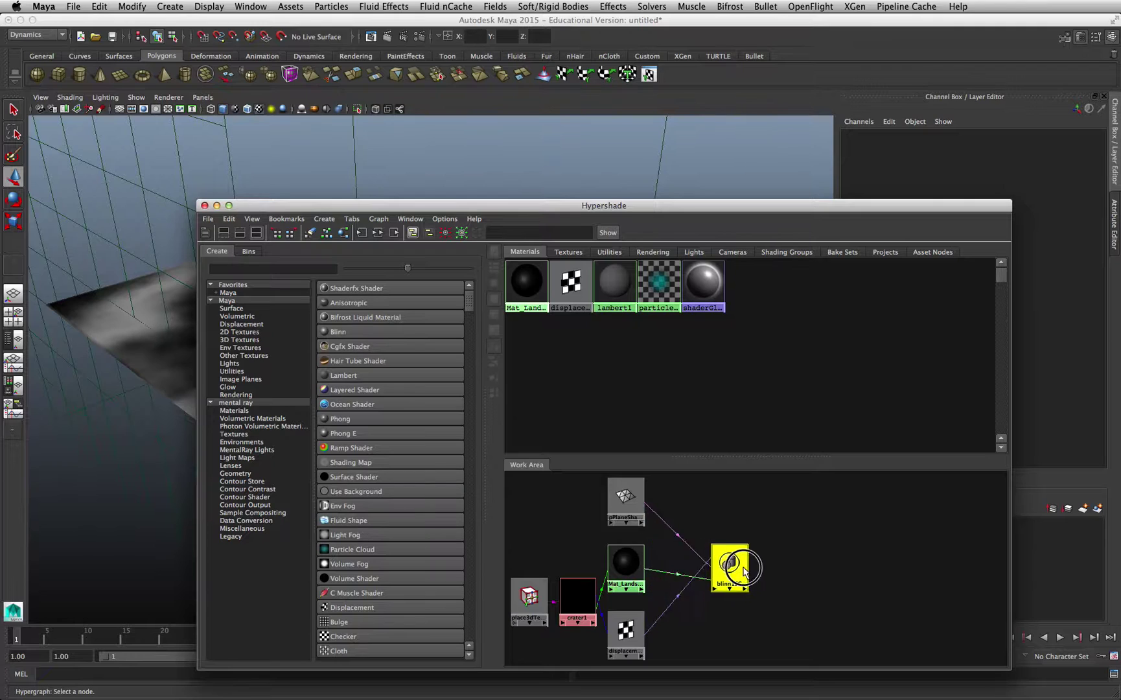
{"action": "left_click_drag", "start_coordinate": [640, 617], "coordinate": [672, 617]}
{"action": "left_click_drag", "start_coordinate": [630, 581], "coordinate": [660, 574]}
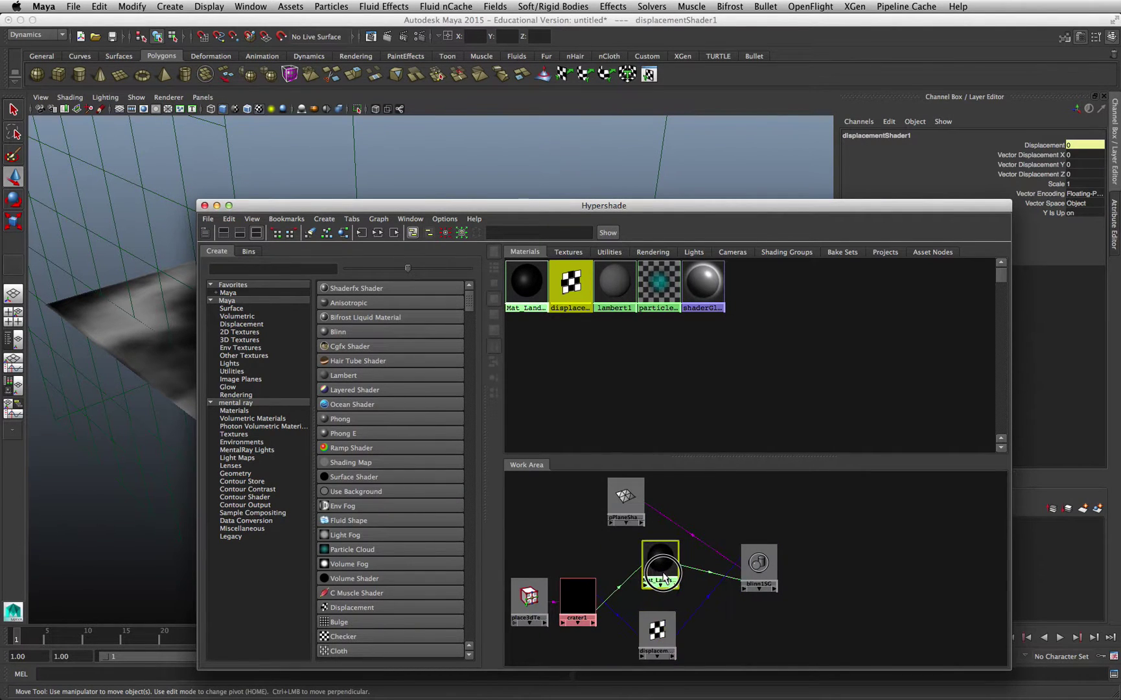
{"action": "left_click", "coordinate": [579, 607]}
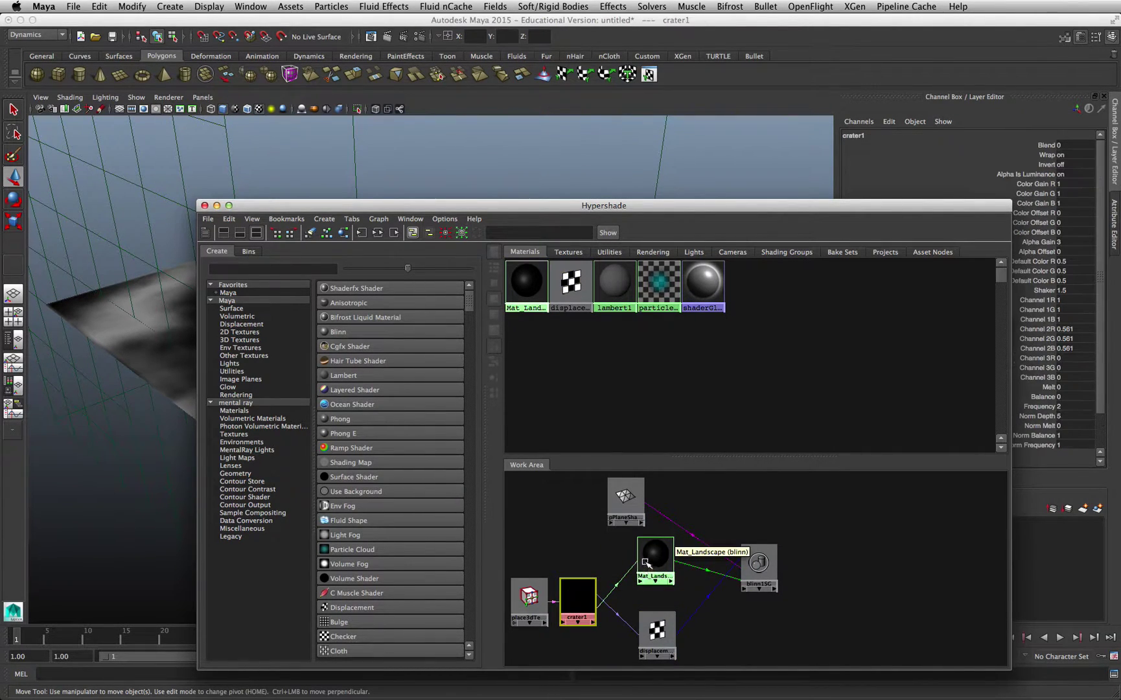
{"action": "left_click", "coordinate": [647, 565]}
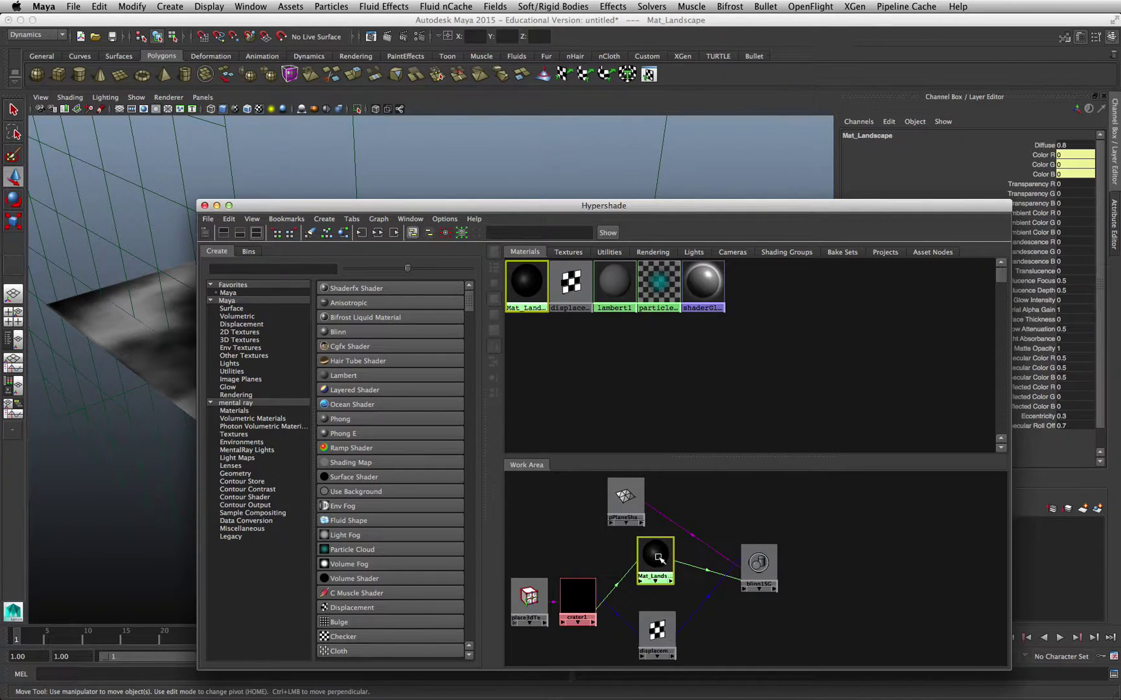
{"action": "left_click", "coordinate": [620, 588]}
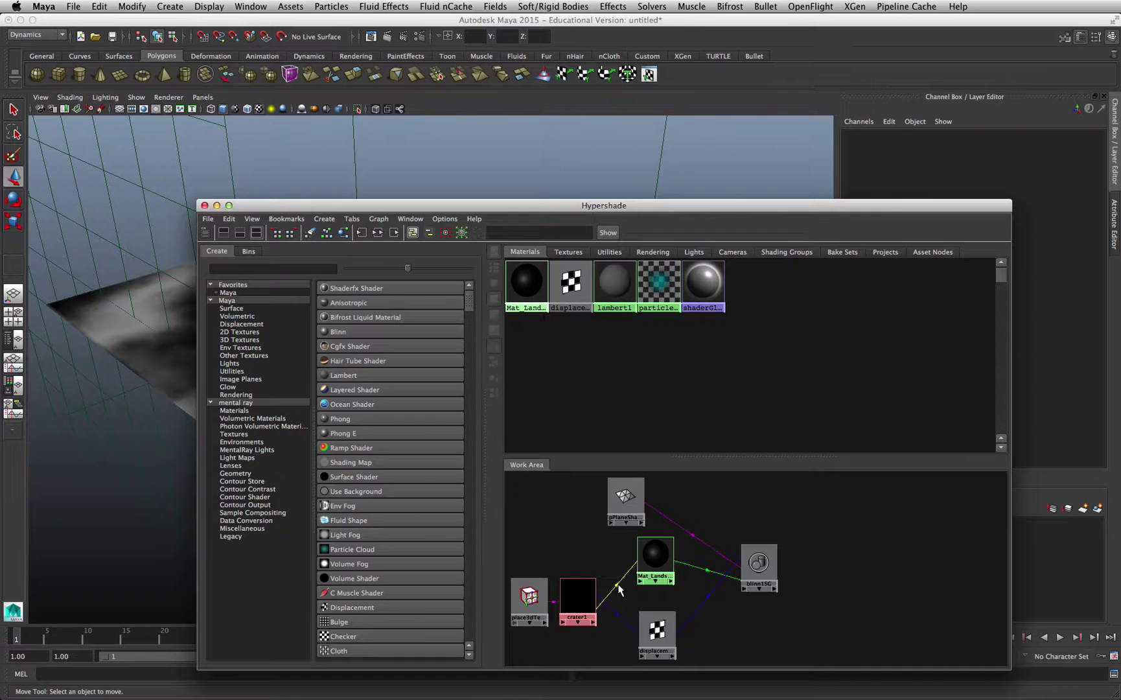
Step: Delete the crater1 → Mat_Landscape colour connection and render the plain grey terrain
{"action": "key", "text": "Delete"}
{"action": "left_click", "coordinate": [626, 498]}
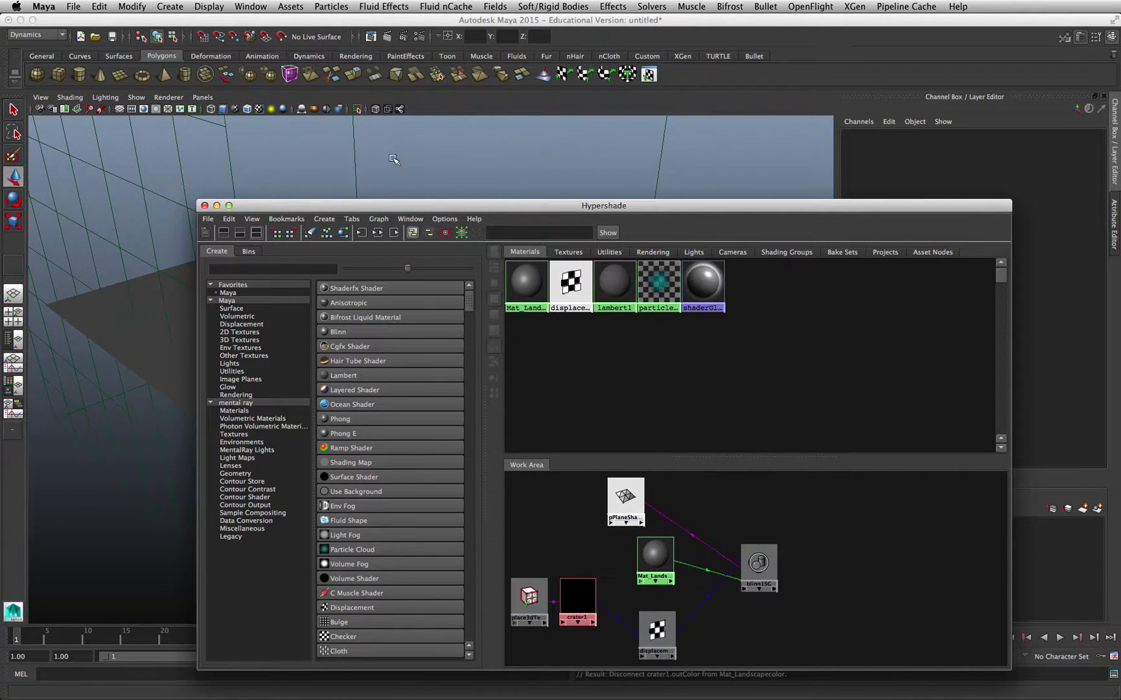
{"action": "left_click_drag", "start_coordinate": [236, 206], "coordinate": [171, 513]}
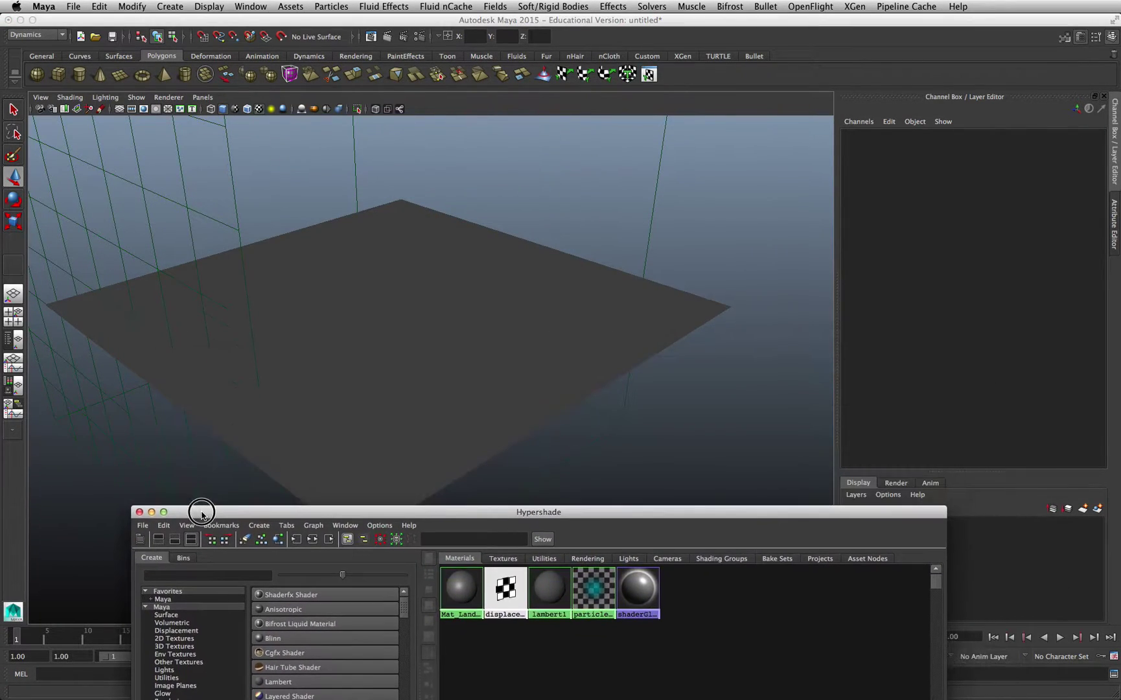
{"action": "left_click", "coordinate": [388, 38]}
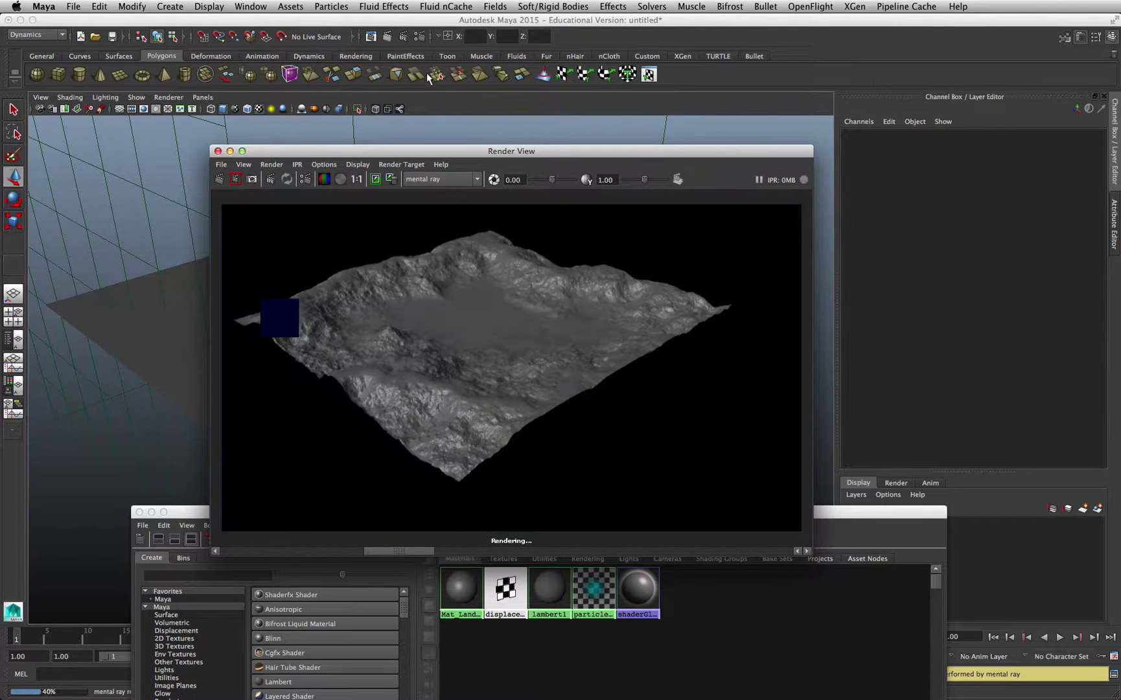
{"action": "left_click", "coordinate": [218, 151]}
Step: Show crater1's attributes, re-render the terrain and select the Alpha Gain value
{"action": "left_click_drag", "start_coordinate": [525, 514], "coordinate": [405, 218]}
{"action": "left_click", "coordinate": [479, 655]}
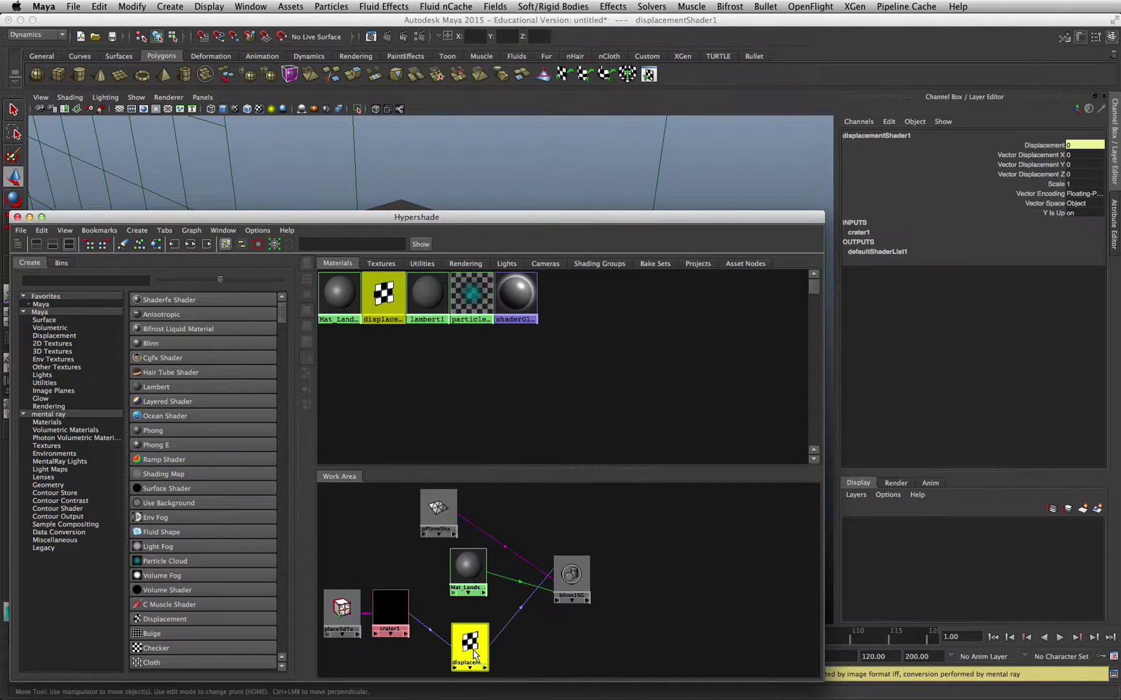
{"action": "left_click", "coordinate": [393, 613]}
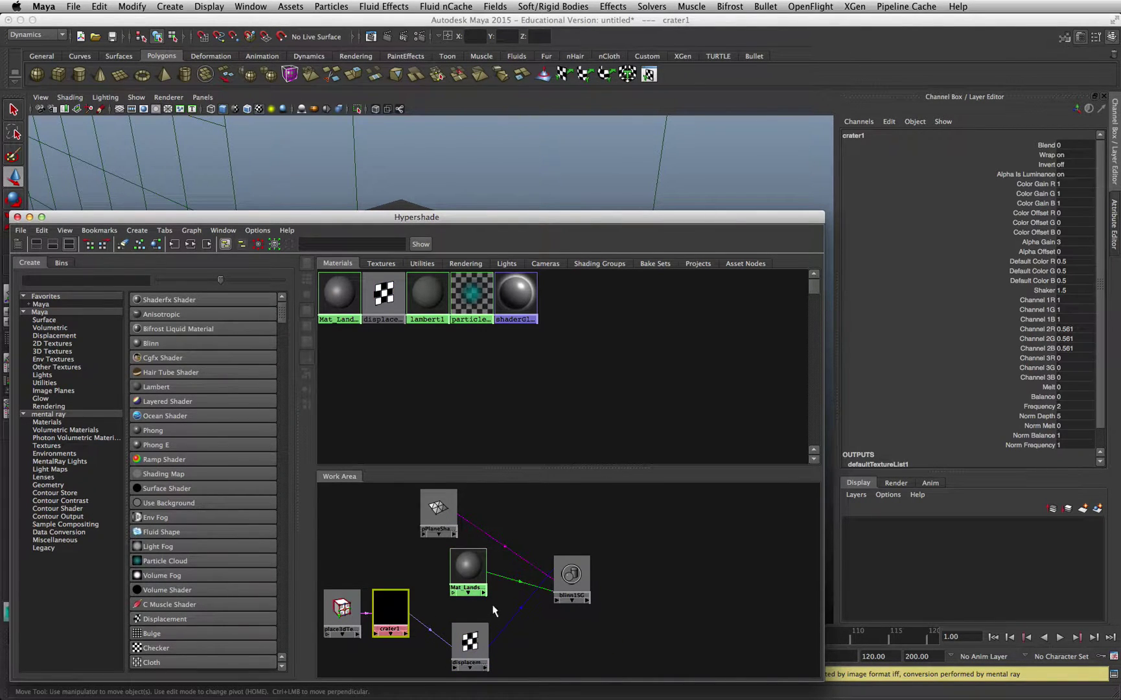
{"action": "left_click", "coordinate": [1114, 225]}
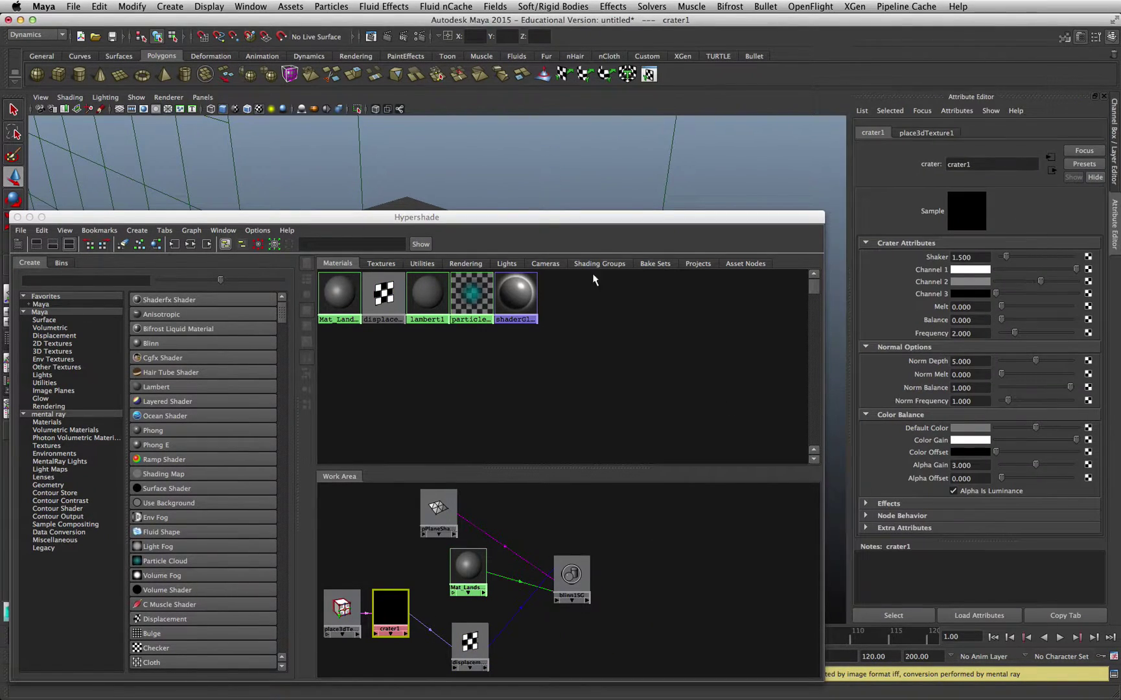
{"action": "left_click_drag", "start_coordinate": [574, 221], "coordinate": [577, 253]}
{"action": "left_click", "coordinate": [387, 36]}
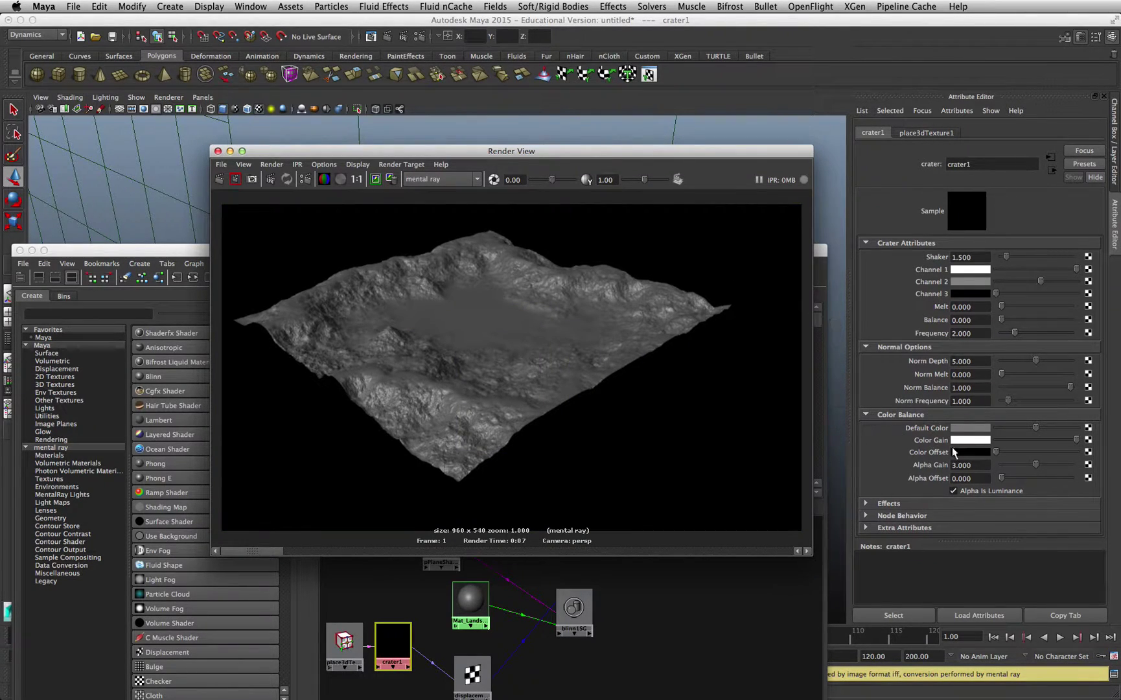
{"action": "double_click", "coordinate": [984, 467]}
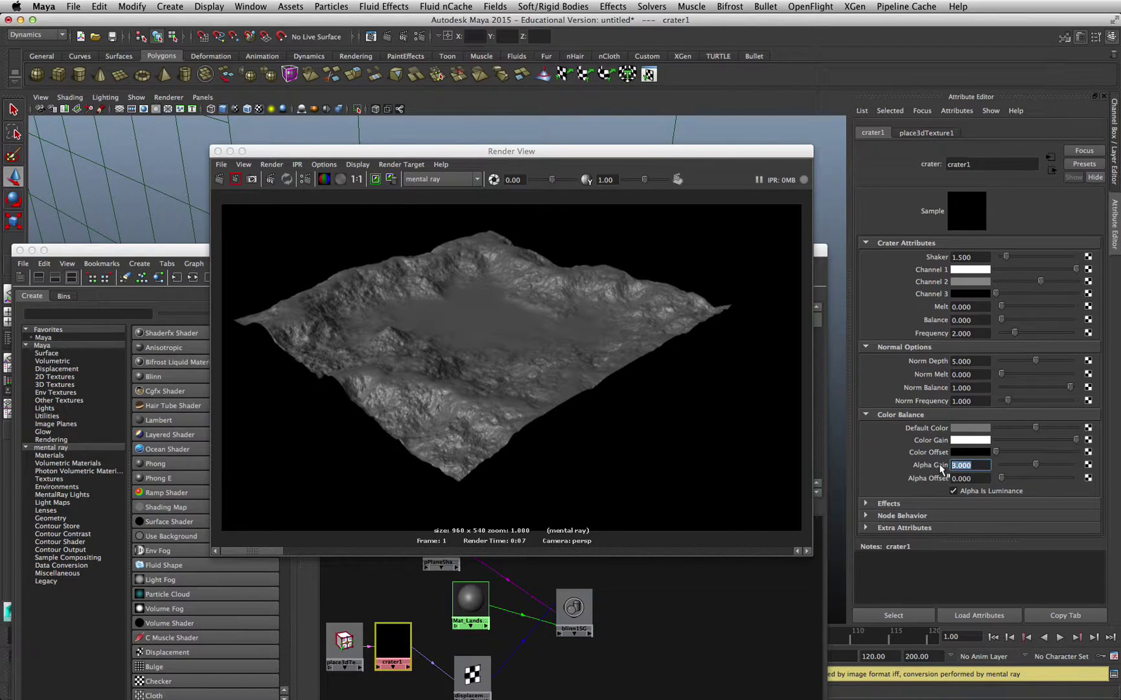
Step: Set crater1's Alpha Gain to 5 and Alpha Offset to -2
{"action": "type", "text": "5"}
{"action": "key", "text": "Return"}
{"action": "key", "text": "Tab"}
{"action": "type", "text": "-2"}
{"action": "key", "text": "Return"}
Step: Re-render the stronger crater relief, compare it with stored renders, then close Render View
{"action": "left_click", "coordinate": [236, 180]}
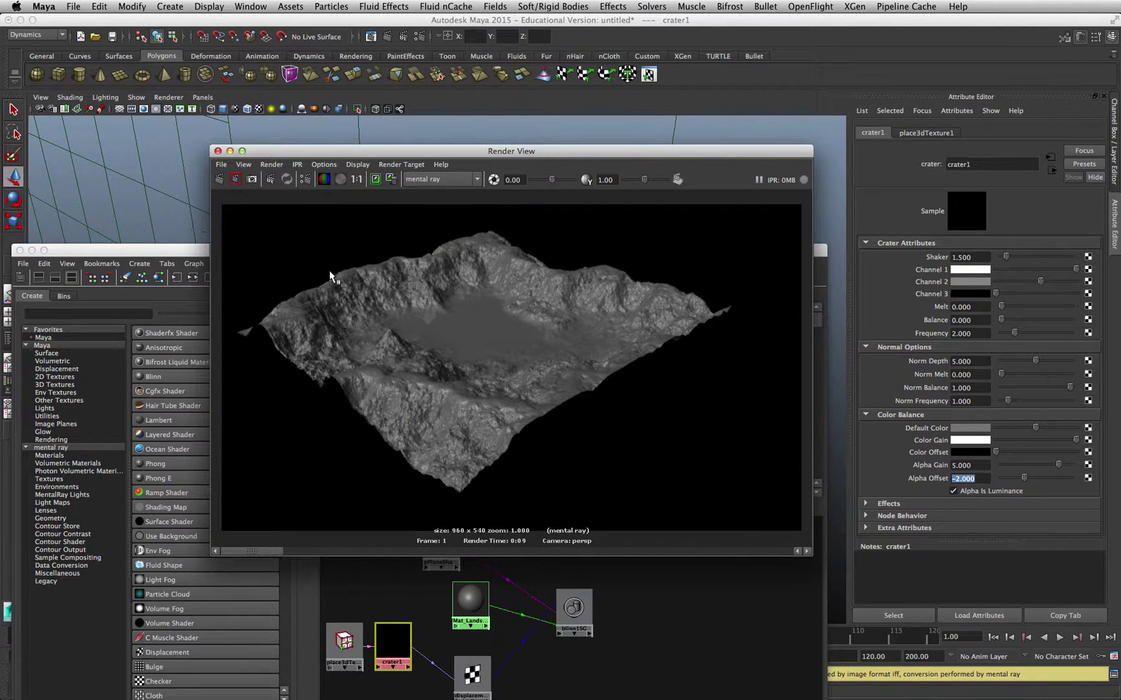
{"action": "mouse_move", "coordinate": [275, 552]}
{"action": "left_mouse_down"}
{"action": "mouse_move", "coordinate": [364, 551]}
{"action": "mouse_move", "coordinate": [343, 547]}
{"action": "left_mouse_up"}
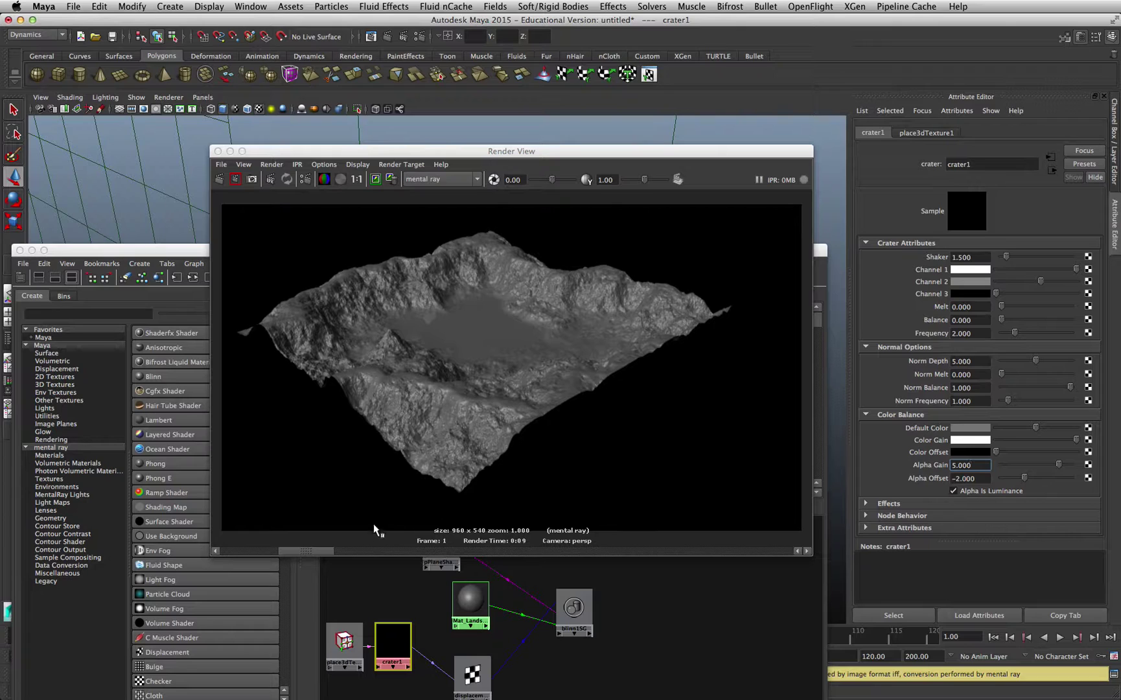
{"action": "left_click", "coordinate": [344, 552]}
{"action": "left_click_drag", "start_coordinate": [344, 553], "coordinate": [315, 550]}
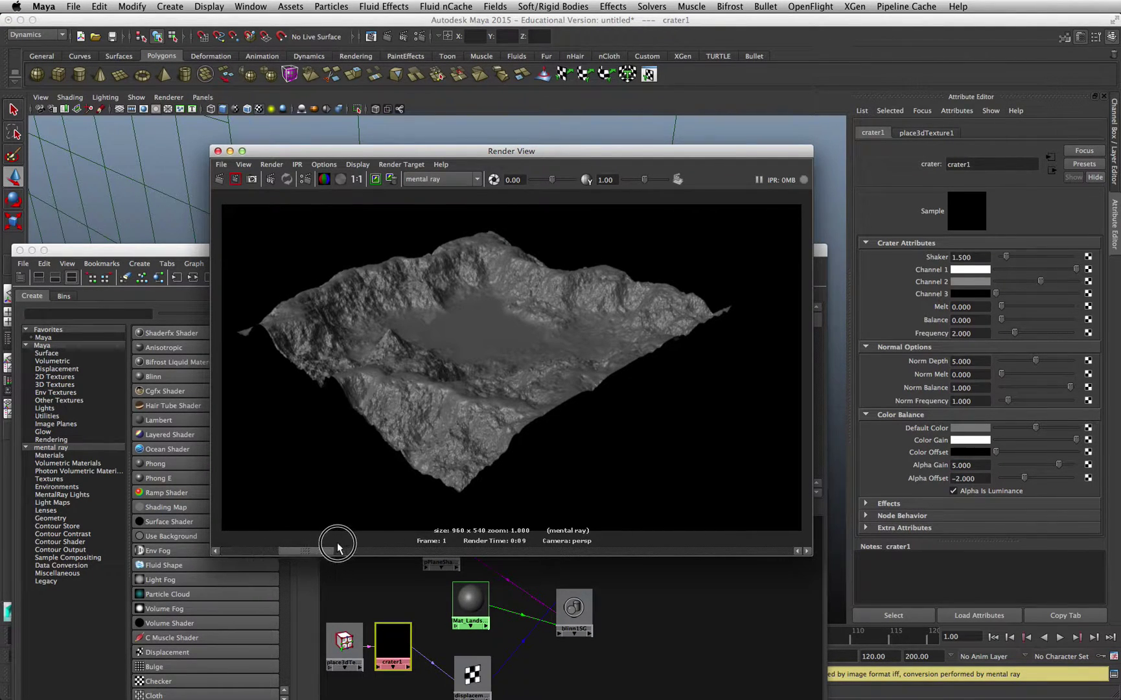
{"action": "mouse_move", "coordinate": [315, 550]}
{"action": "left_mouse_down"}
{"action": "mouse_move", "coordinate": [365, 552]}
{"action": "mouse_move", "coordinate": [321, 551]}
{"action": "left_mouse_up"}
{"action": "left_click", "coordinate": [984, 465]}
{"action": "left_click", "coordinate": [973, 478]}
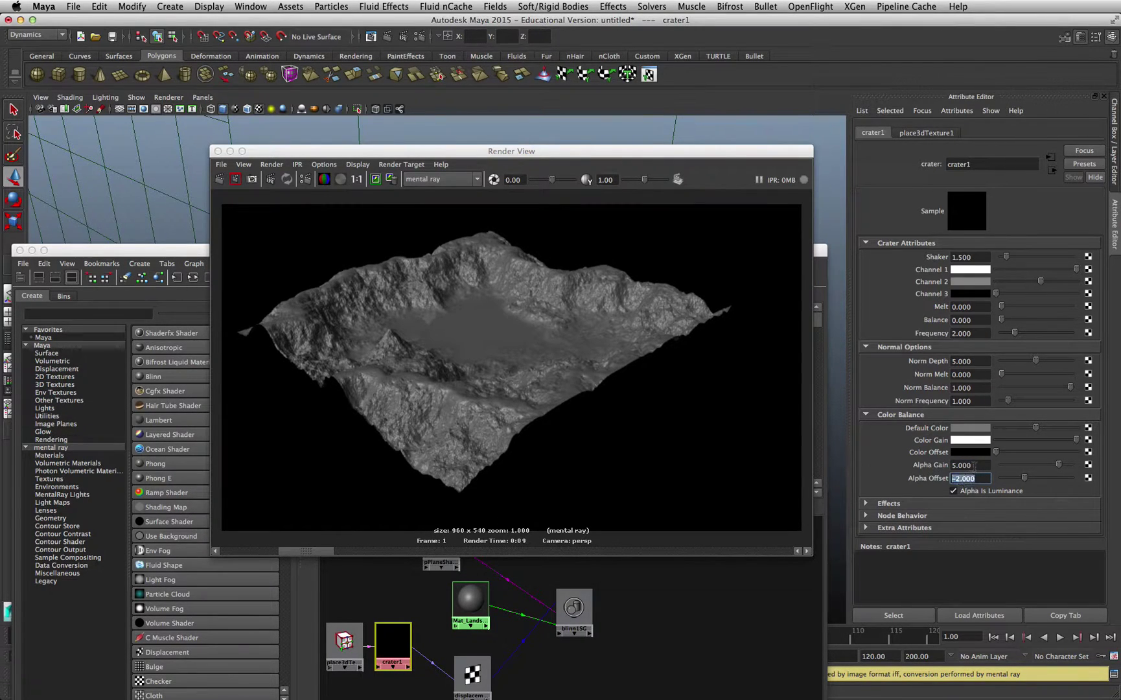
{"action": "left_click", "coordinate": [982, 465]}
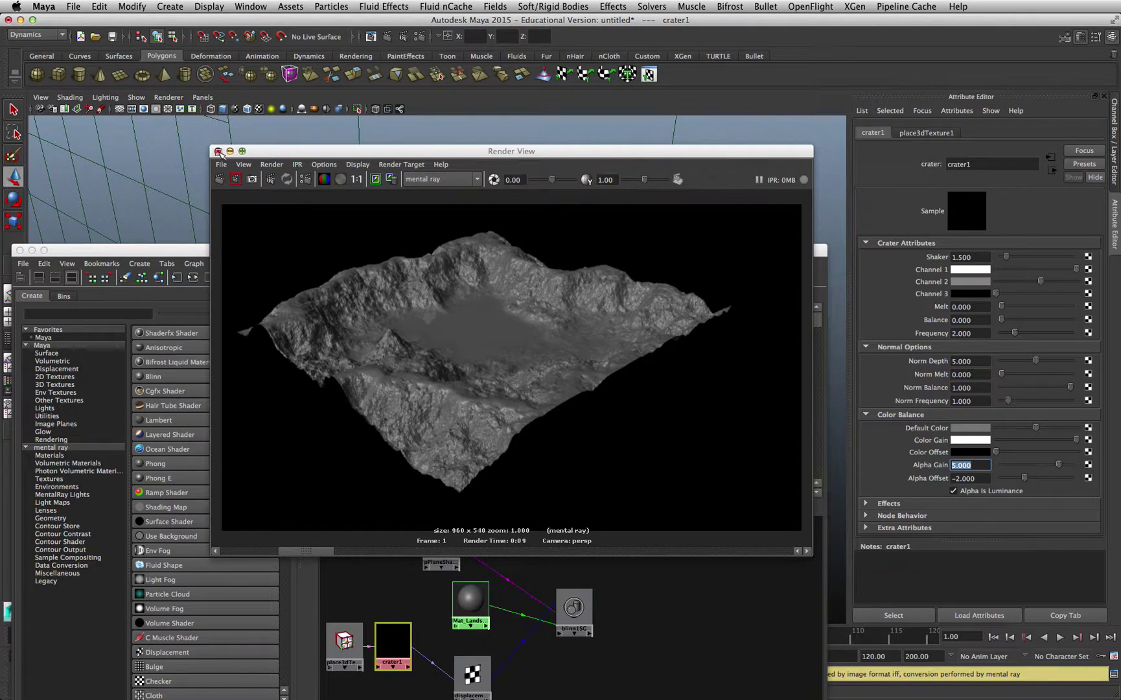
{"action": "left_click", "coordinate": [217, 151]}
Step: Rearrange blinn1SG, pPlaneShape, Mat_Landscape and displacement nodes in the Hypershade graph
{"action": "left_click_drag", "start_coordinate": [192, 252], "coordinate": [206, 127]}
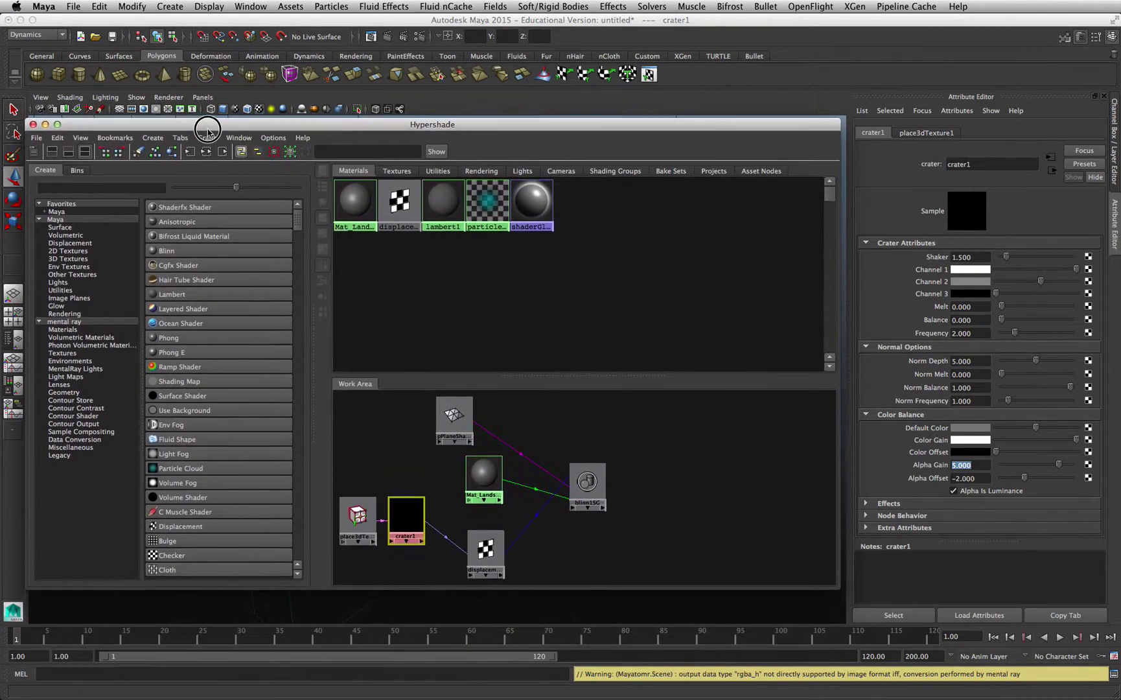
{"action": "left_click", "coordinate": [600, 477]}
{"action": "left_click_drag", "start_coordinate": [599, 478], "coordinate": [601, 461]}
{"action": "left_click_drag", "start_coordinate": [455, 415], "coordinate": [485, 415]}
{"action": "left_click_drag", "start_coordinate": [484, 481], "coordinate": [689, 465]}
{"action": "left_click_drag", "start_coordinate": [594, 462], "coordinate": [592, 474]}
{"action": "left_click_drag", "start_coordinate": [486, 551], "coordinate": [470, 514]}
{"action": "left_click_drag", "start_coordinate": [684, 472], "coordinate": [652, 487]}
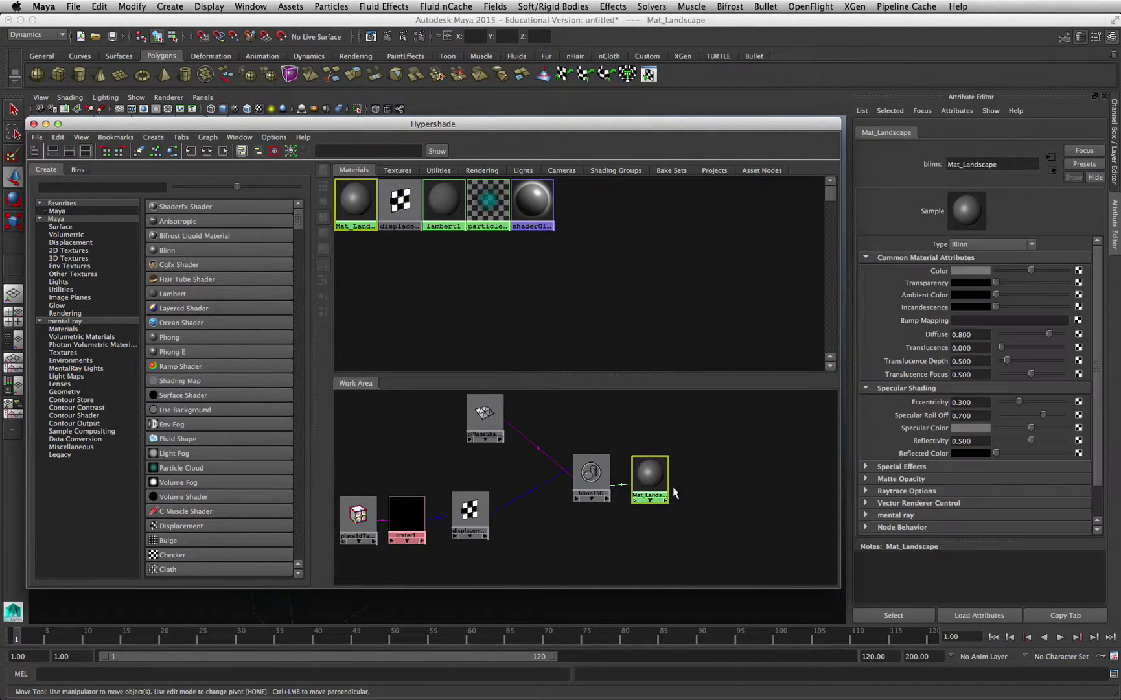
Step: Create a file texture for Mat_Landscape's colour and load sourceimages/Grass.jpg into it
{"action": "left_click", "coordinate": [1079, 271]}
{"action": "left_click", "coordinate": [669, 381]}
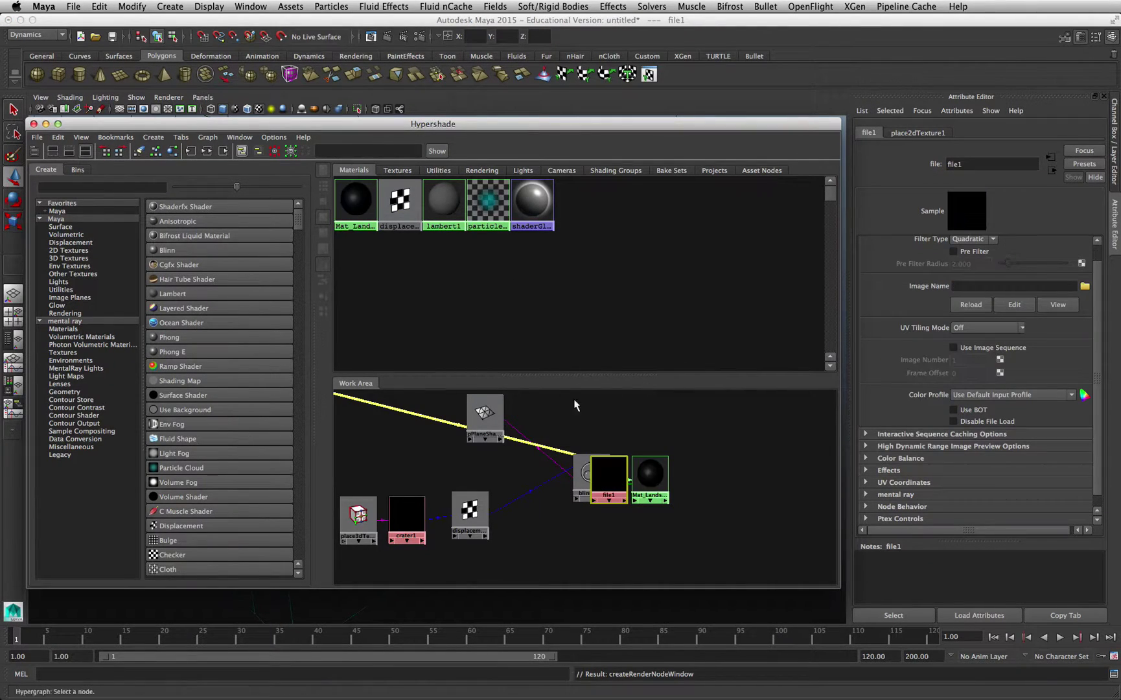
{"action": "left_click_drag", "start_coordinate": [403, 443], "coordinate": [721, 462]}
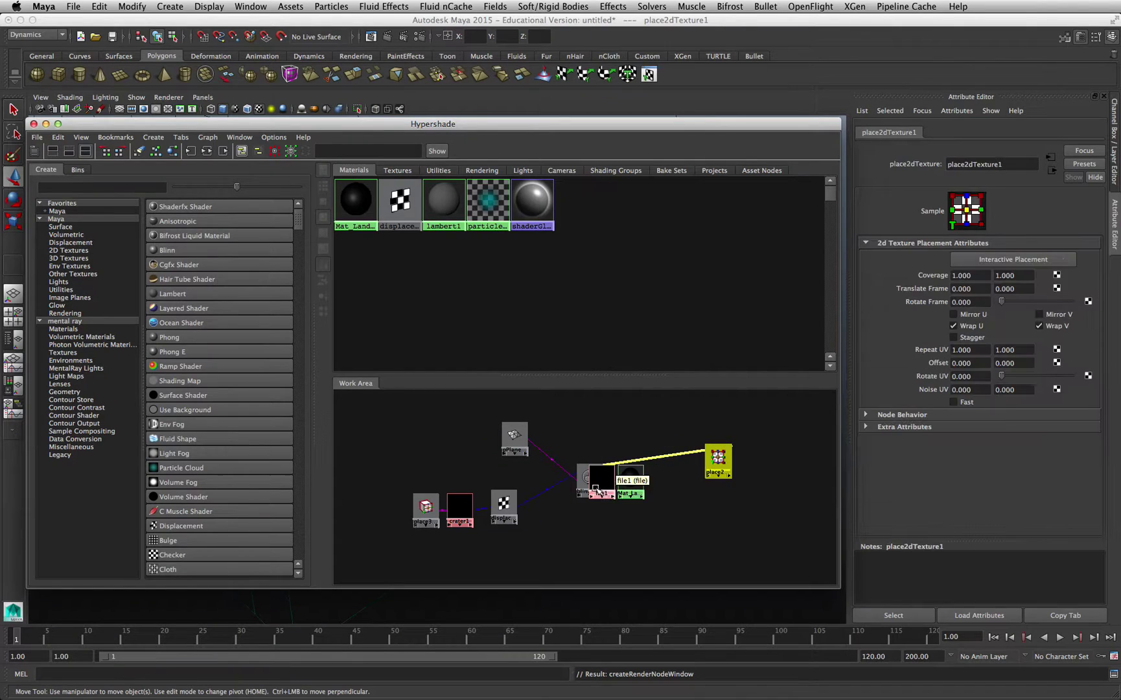
{"action": "left_click_drag", "start_coordinate": [601, 480], "coordinate": [672, 474]}
{"action": "left_click", "coordinate": [670, 472]}
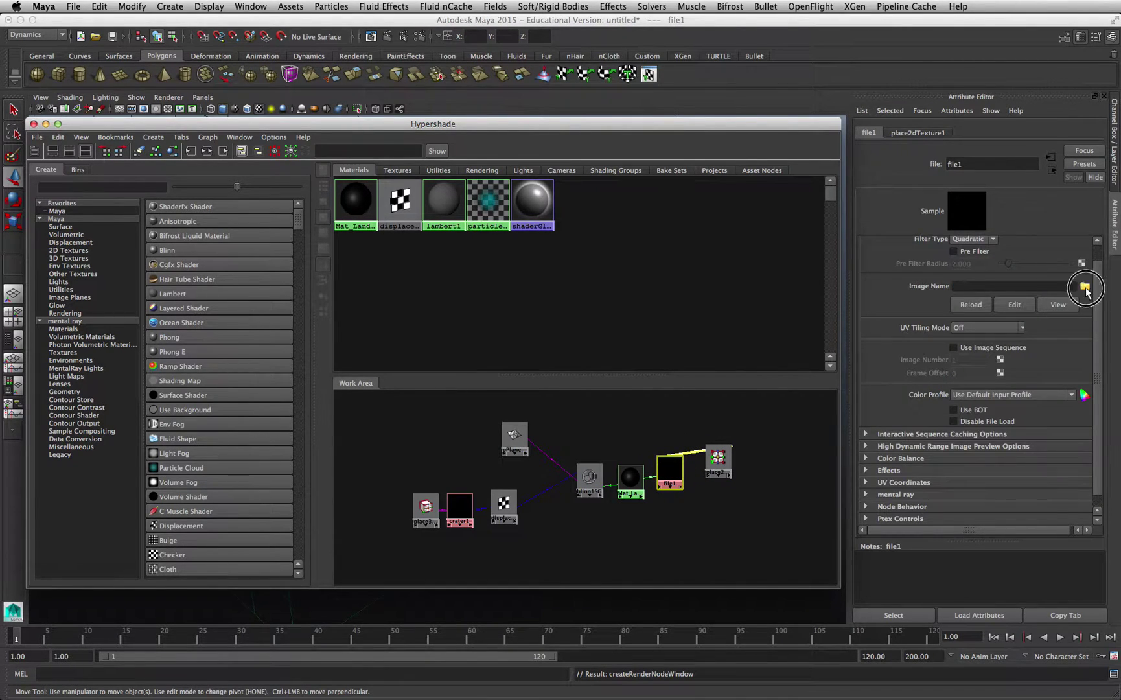
{"action": "left_click", "coordinate": [1085, 286]}
{"action": "left_click", "coordinate": [203, 175]}
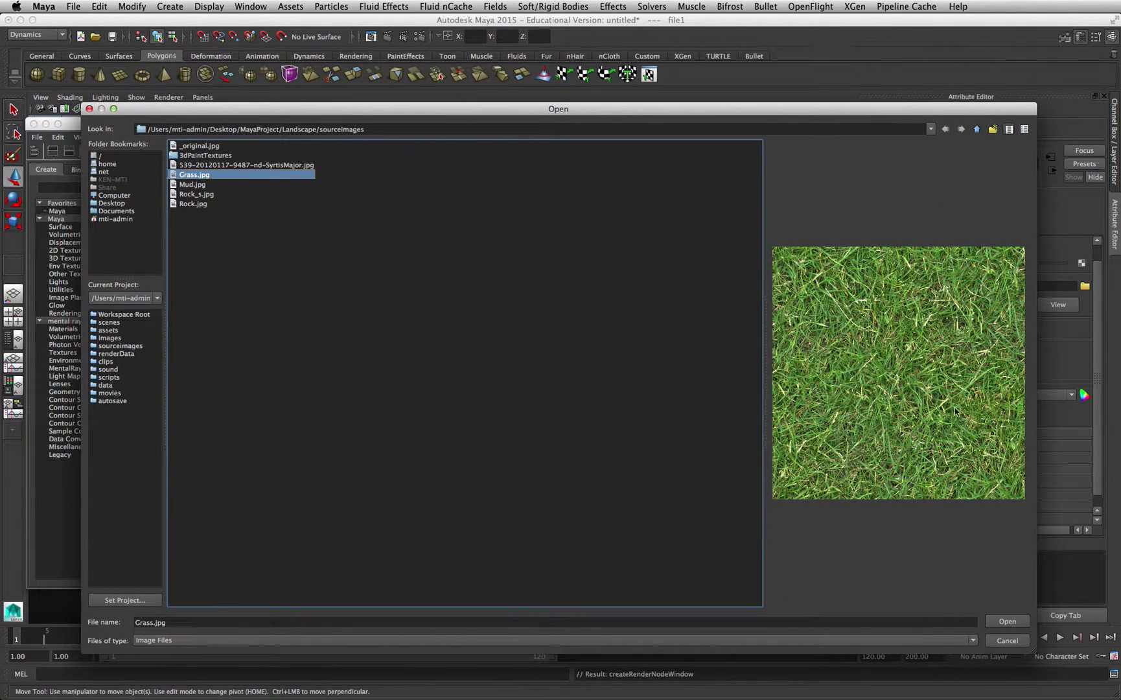
{"action": "left_click", "coordinate": [1007, 621]}
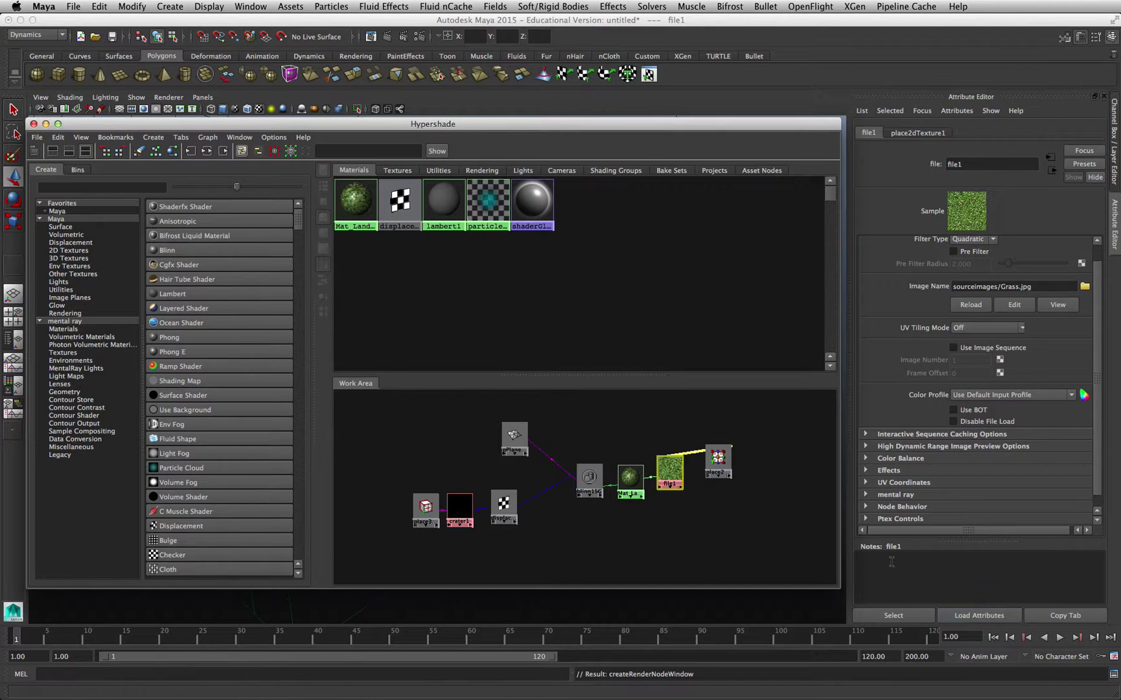
Step: Render the grass-textured crater terrain with mental ray
{"action": "left_click", "coordinate": [718, 460]}
{"action": "left_click_drag", "start_coordinate": [476, 129], "coordinate": [487, 470]}
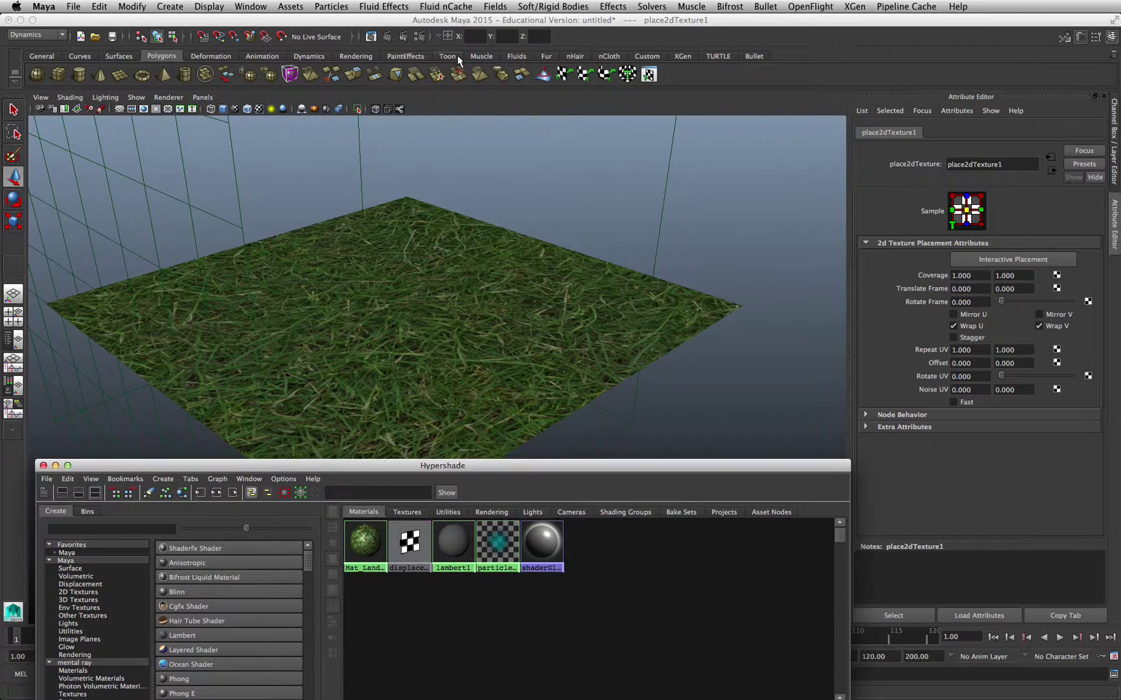
{"action": "left_click", "coordinate": [389, 36]}
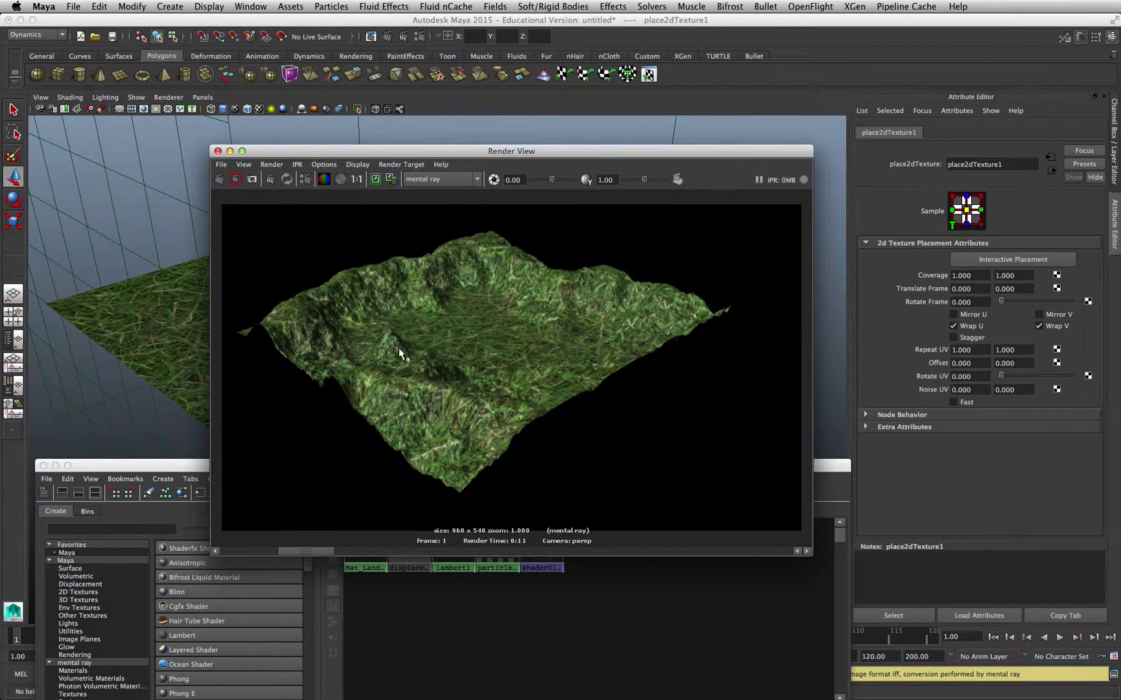
Step: Set place2dTexture1's Repeat UV to 50 and 50
{"action": "left_click", "coordinate": [218, 151]}
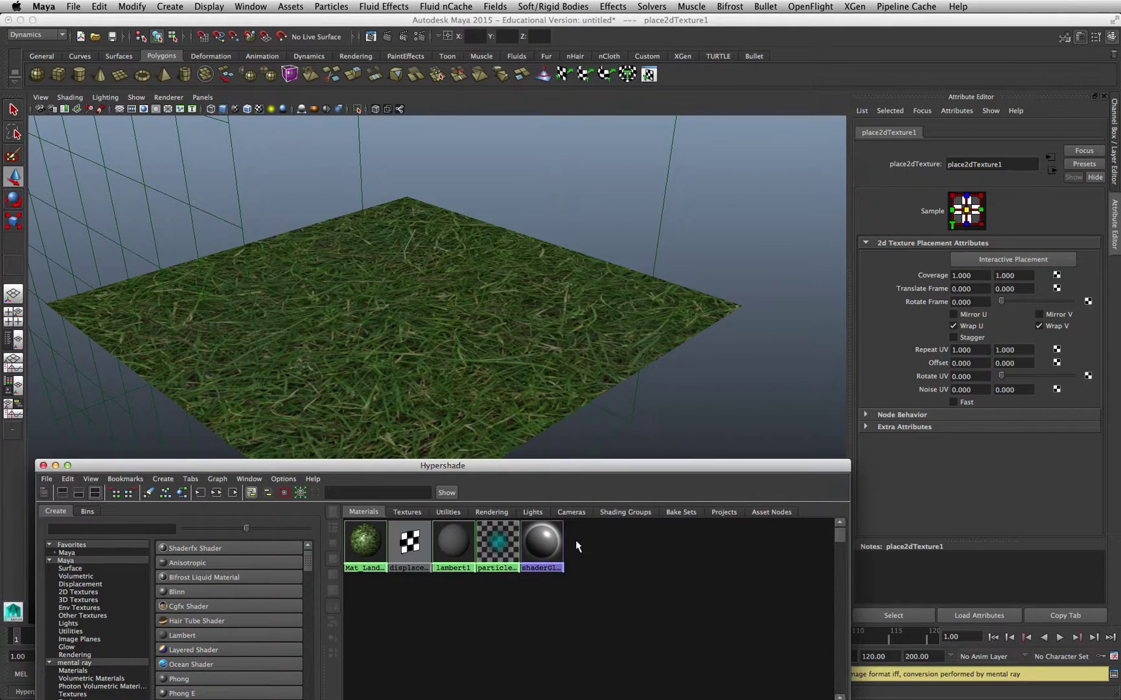
{"action": "left_click_drag", "start_coordinate": [583, 465], "coordinate": [528, 251]}
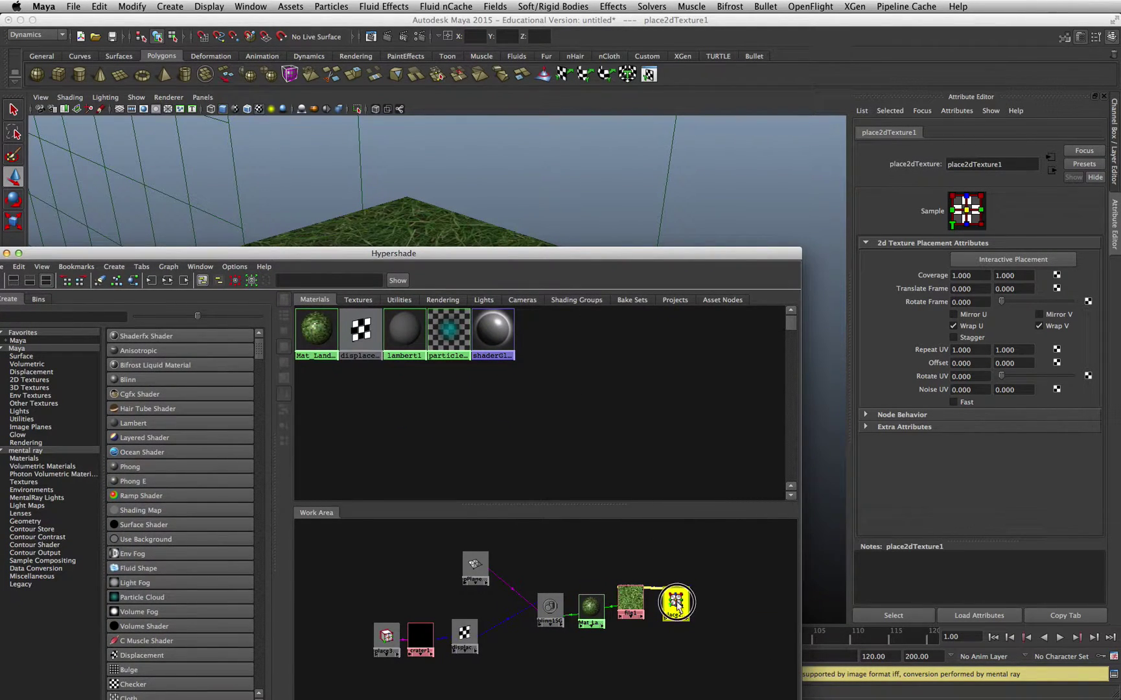
{"action": "left_click", "coordinate": [669, 597]}
{"action": "left_click", "coordinate": [631, 602]}
{"action": "left_click", "coordinate": [668, 606]}
{"action": "left_click", "coordinate": [984, 351]}
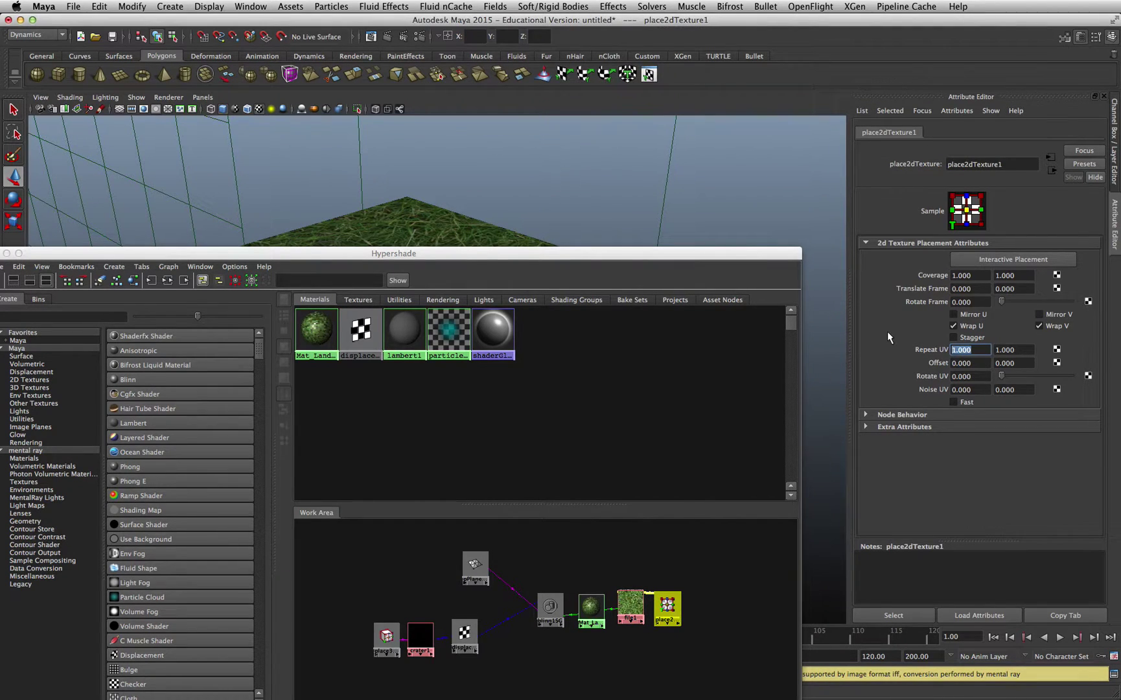
{"action": "type", "text": "50"}
{"action": "key", "text": "Tab"}
{"action": "type", "text": "50"}
{"action": "key", "text": "Return"}
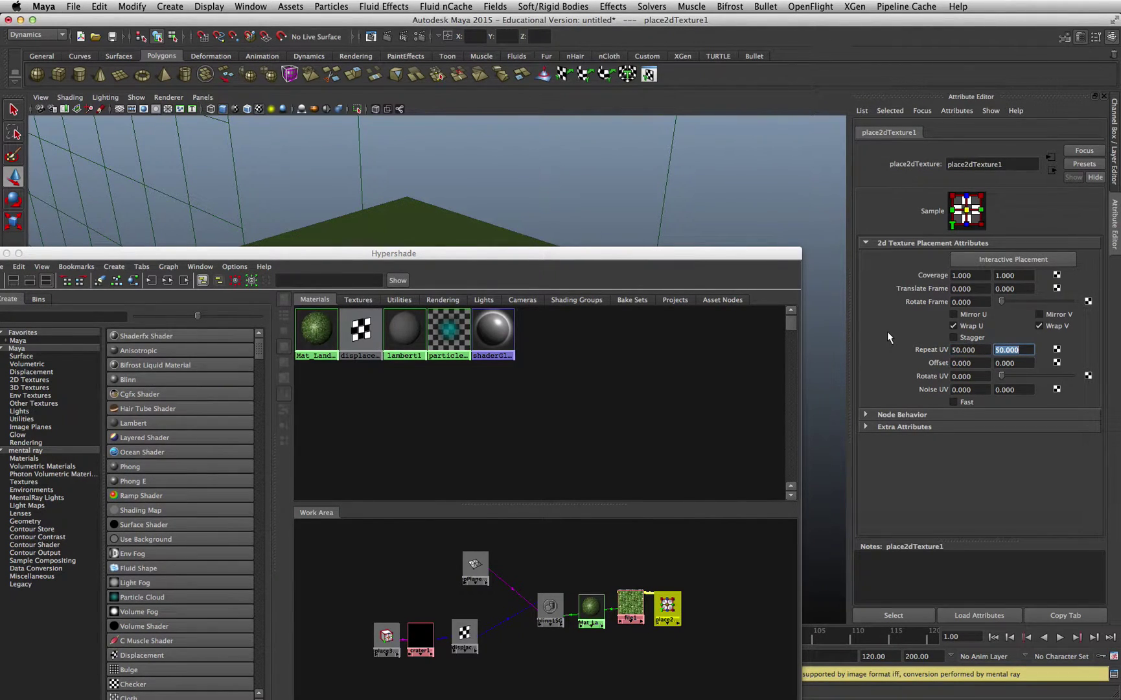
Step: Render the terrain with the 50× grass tiling and close the image
{"action": "left_click_drag", "start_coordinate": [538, 253], "coordinate": [551, 332]}
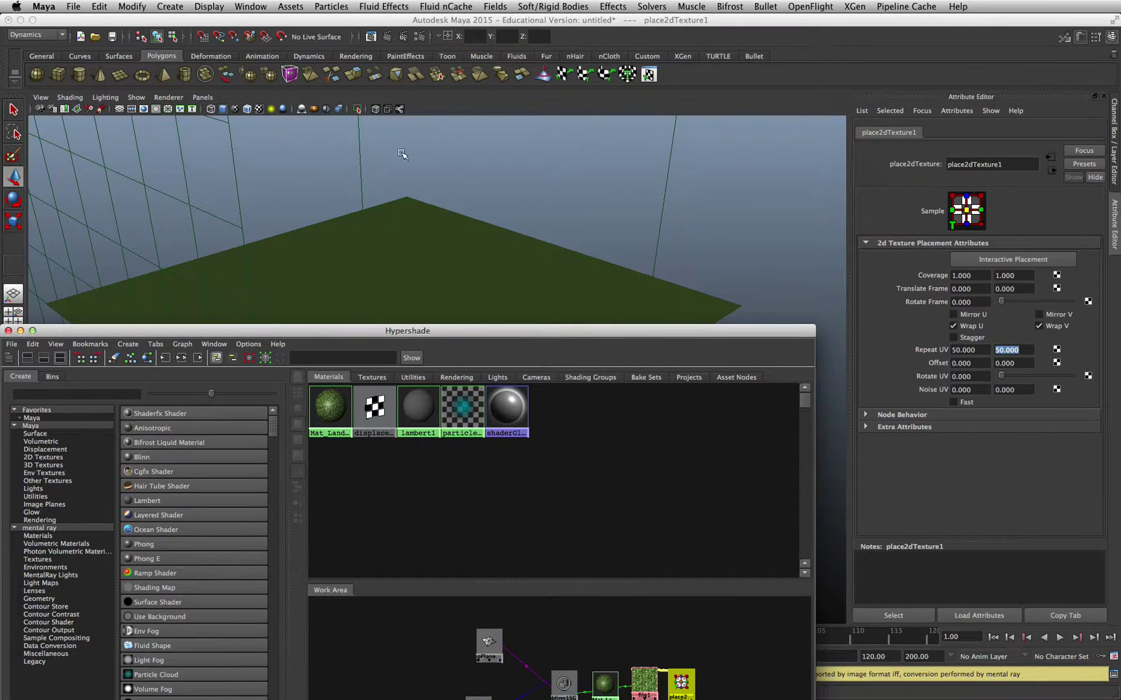
{"action": "left_click", "coordinate": [387, 36]}
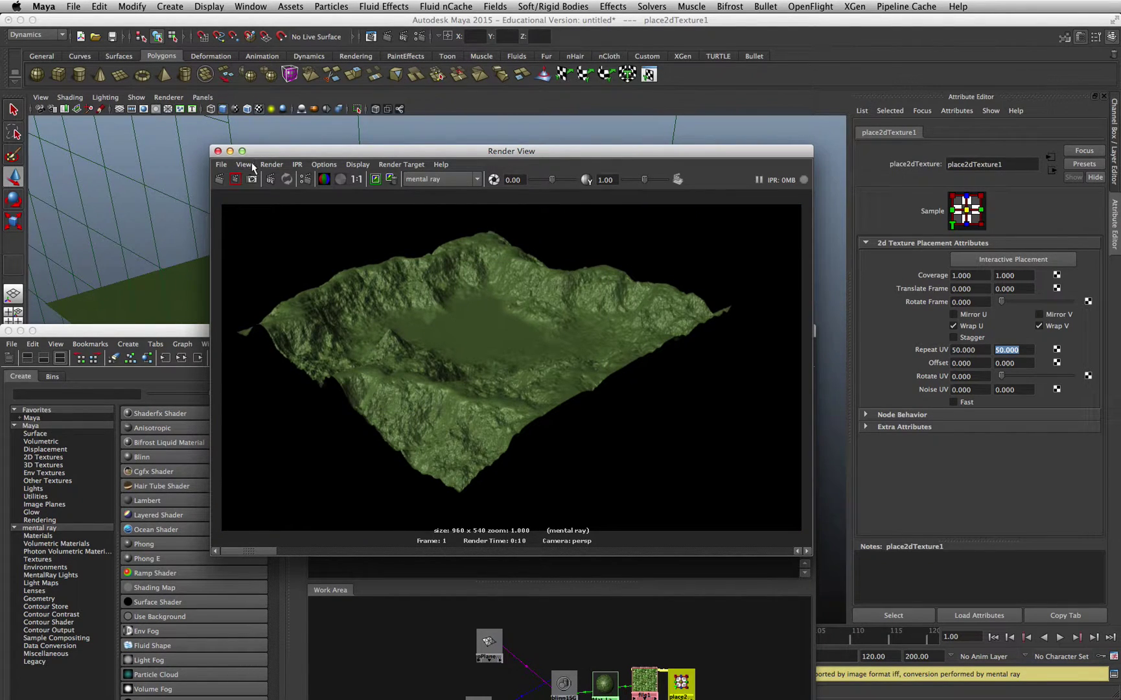
{"action": "left_click", "coordinate": [218, 150]}
Step: Change Repeat UV to 20 × 20 and test-render the grass terrain
{"action": "left_click", "coordinate": [923, 327]}
{"action": "key", "text": "shift+Tab"}
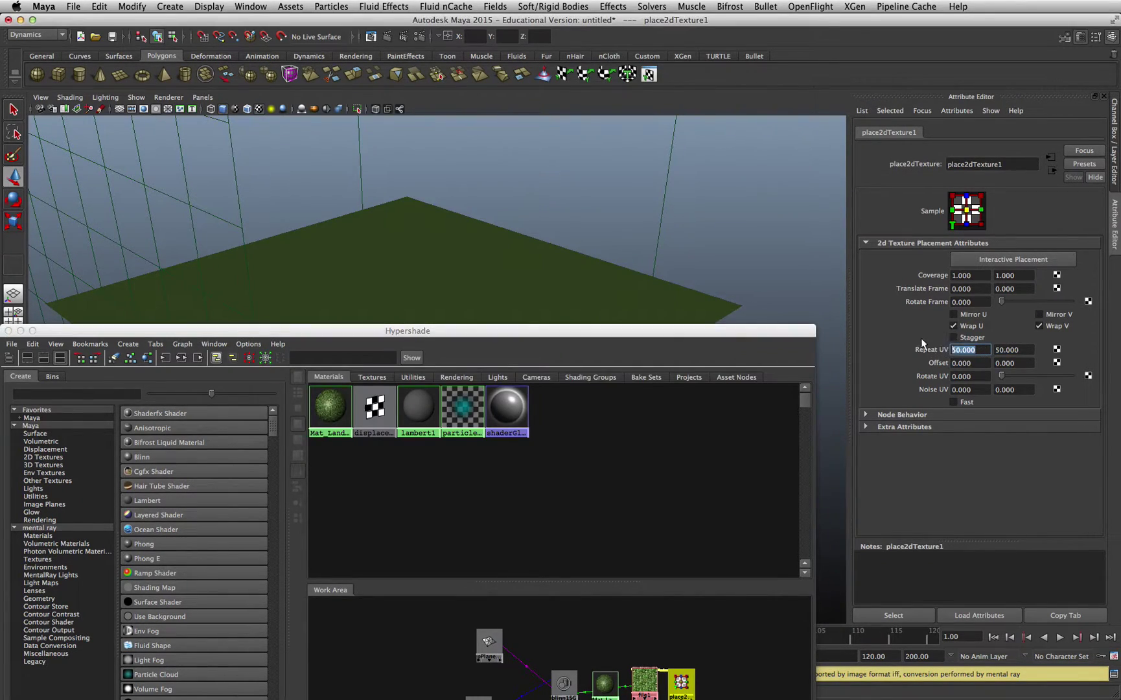
{"action": "type", "text": "20"}
{"action": "key", "text": "Tab"}
{"action": "type", "text": "20"}
{"action": "key", "text": "Return"}
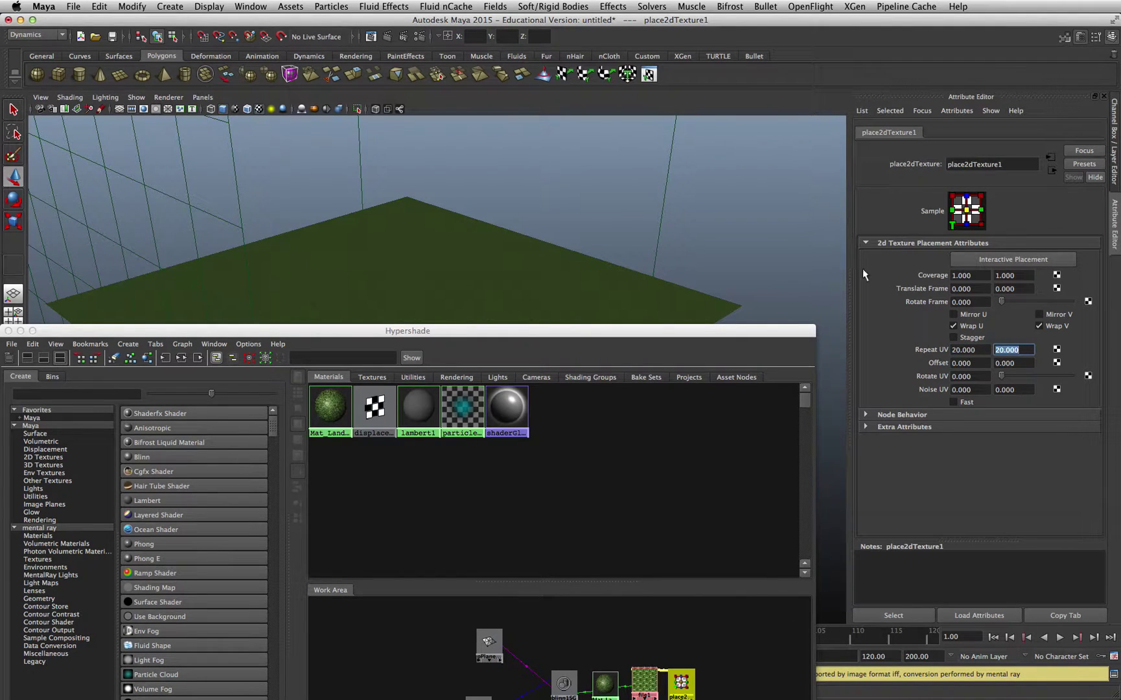
{"action": "left_click", "coordinate": [387, 36]}
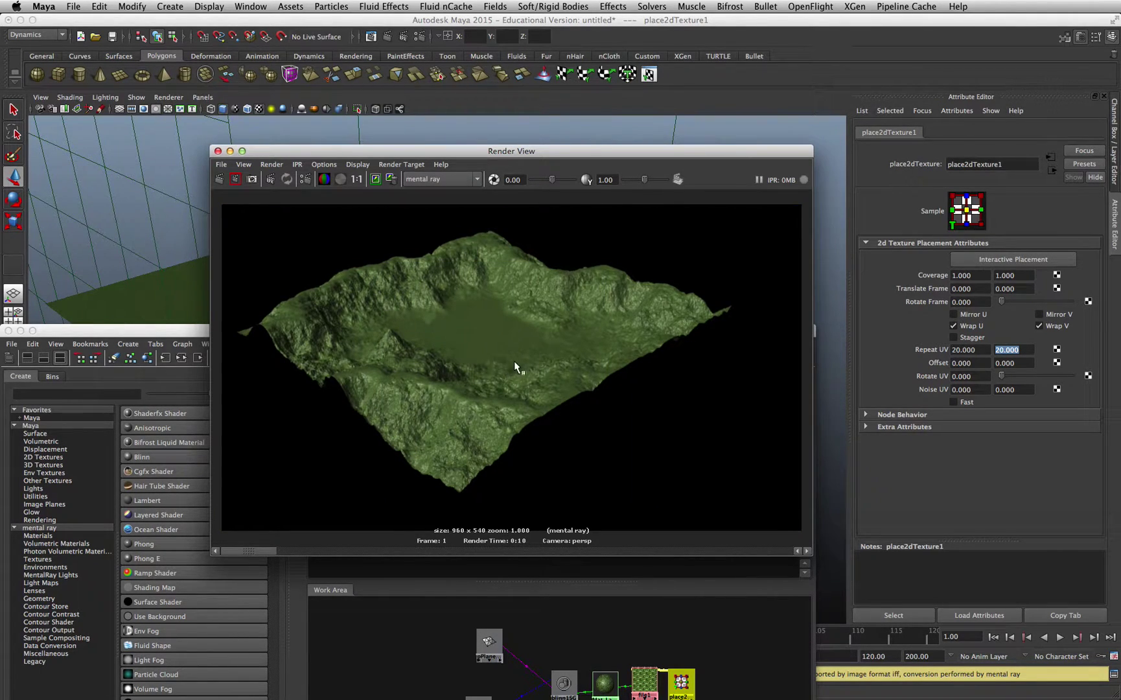
{"action": "left_click", "coordinate": [217, 151]}
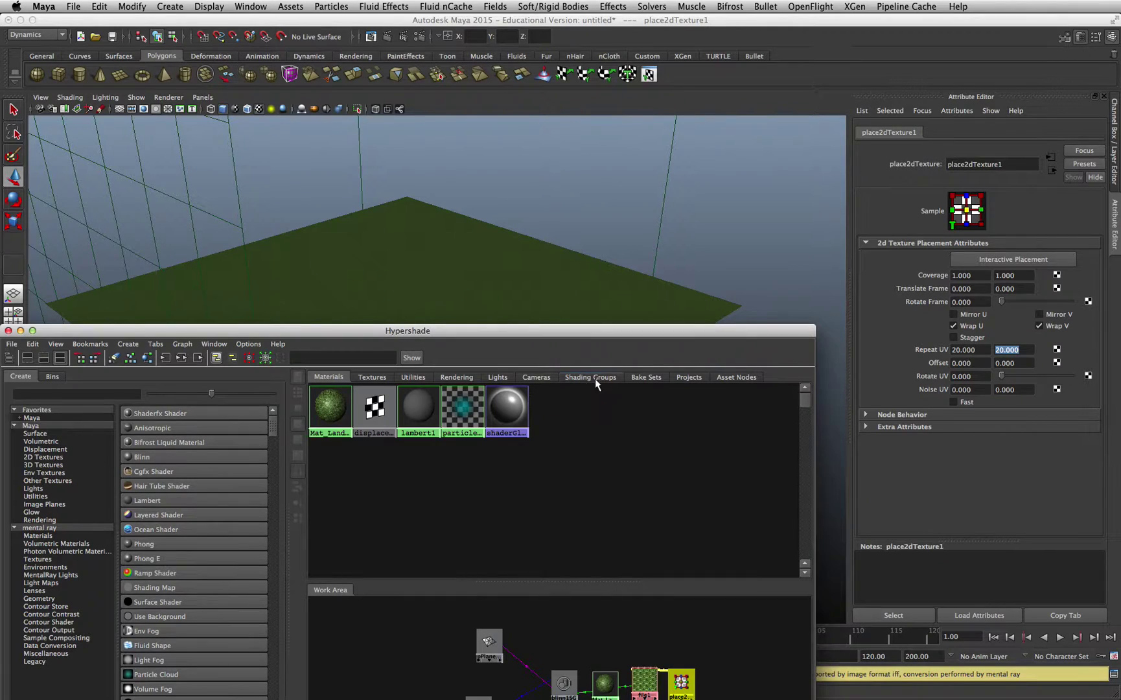
Step: Select the file1 and place2dTexture1 nodes in the Work Area and delete them
{"action": "left_click", "coordinate": [645, 684]}
{"action": "left_click", "coordinate": [680, 682]}
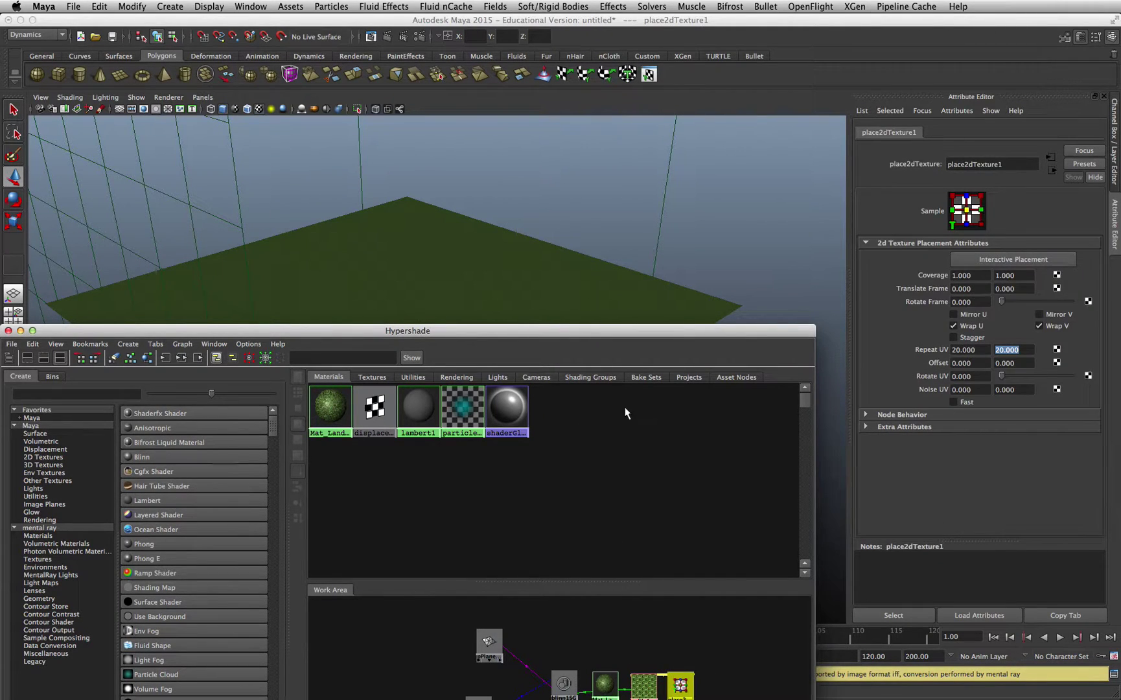
{"action": "left_click_drag", "start_coordinate": [592, 331], "coordinate": [580, 251]}
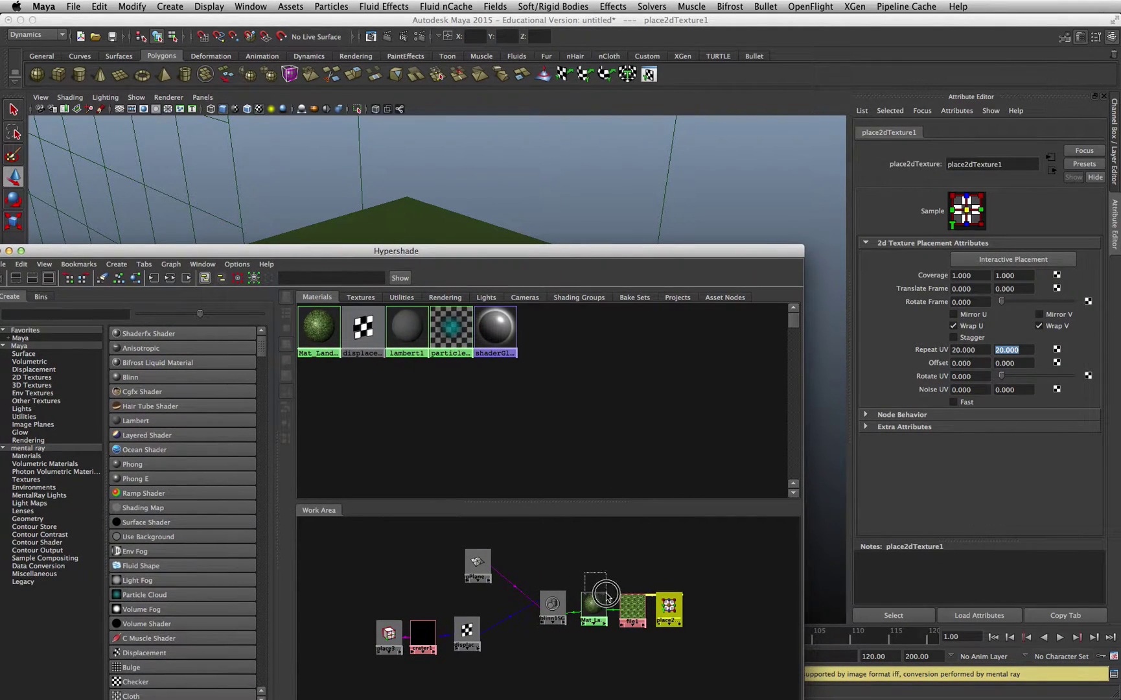
{"action": "left_click_drag", "start_coordinate": [606, 594], "coordinate": [721, 627]}
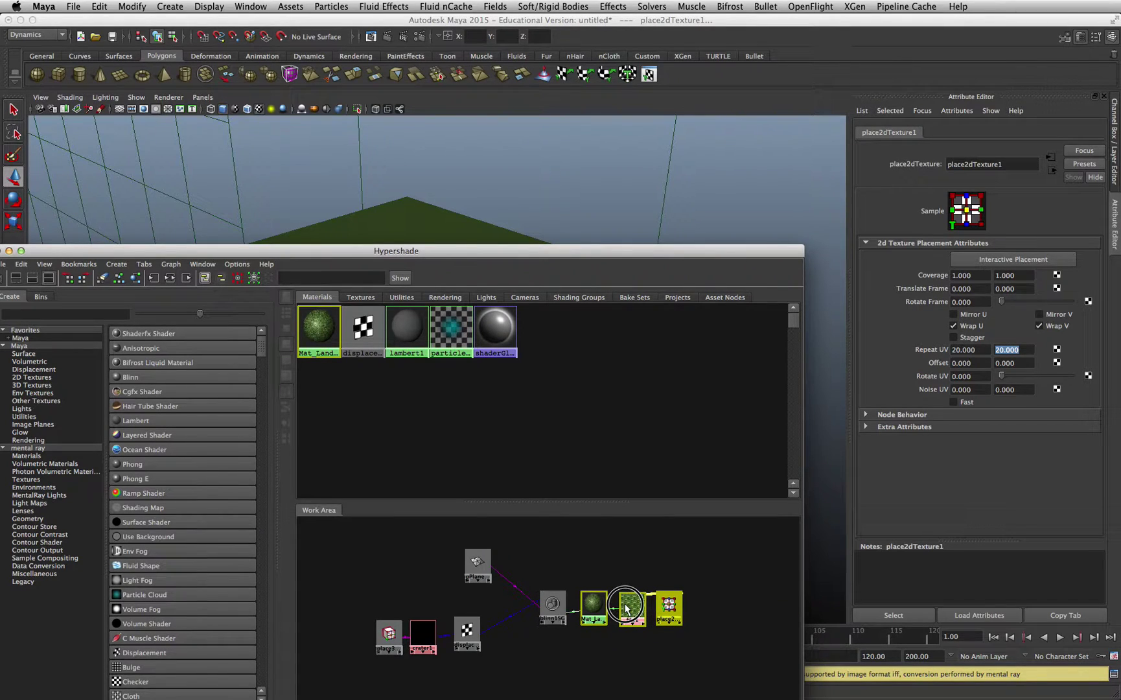
{"action": "left_click", "coordinate": [603, 574]}
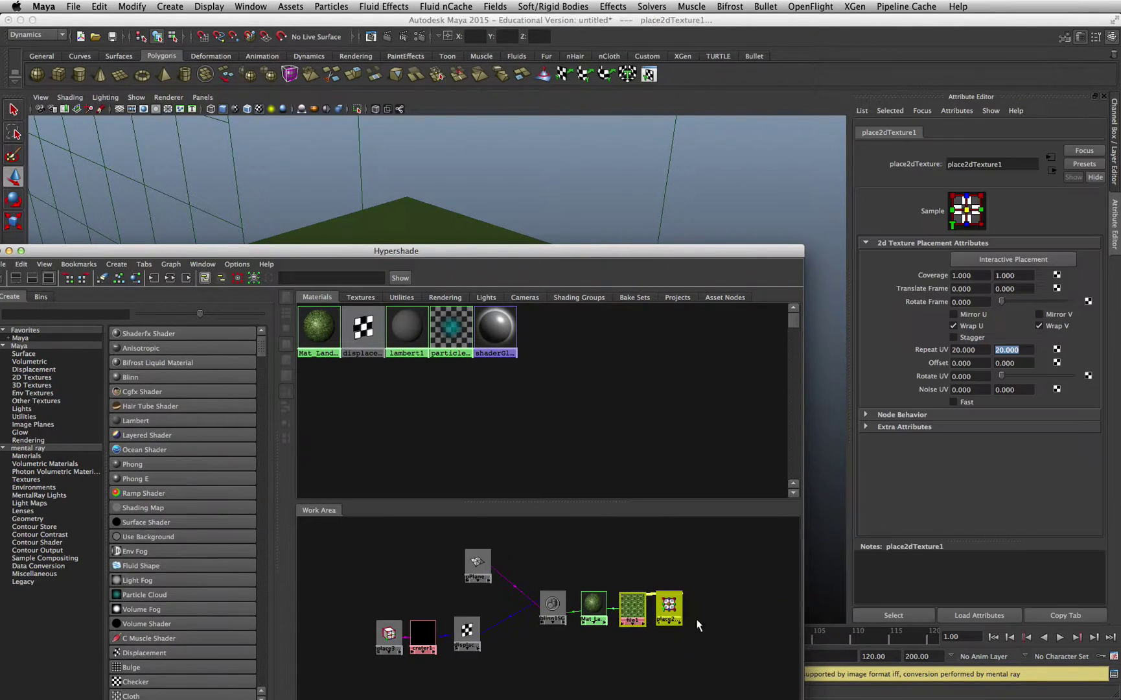
{"action": "left_click", "coordinate": [671, 609]}
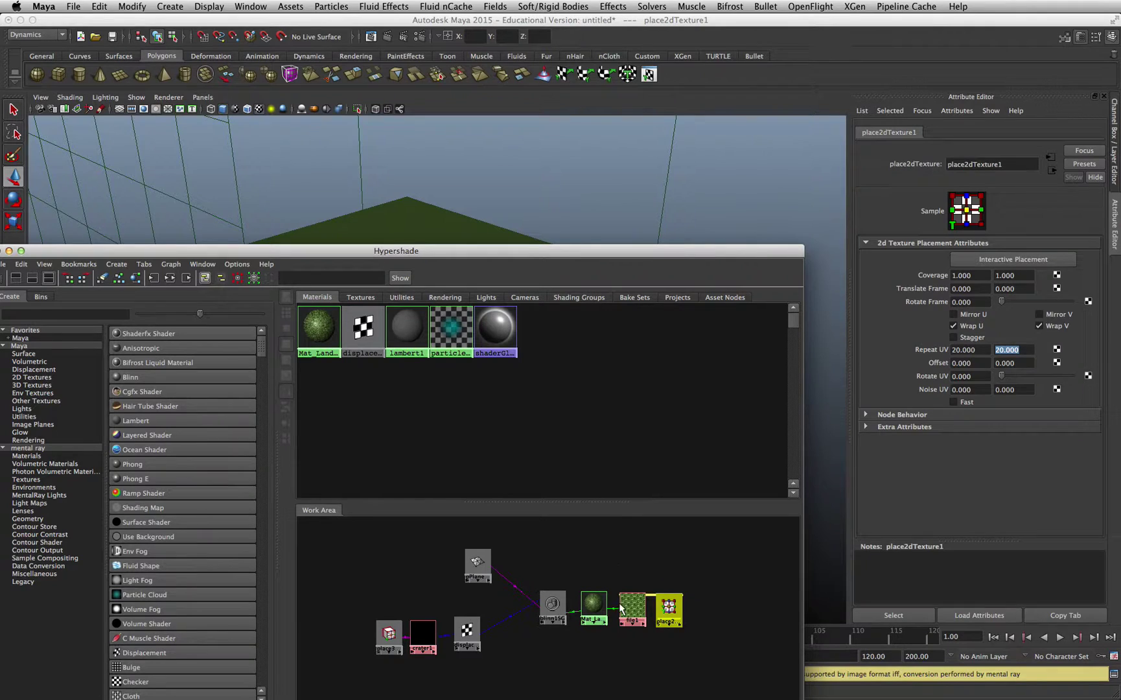
{"action": "left_click_drag", "start_coordinate": [725, 582], "coordinate": [630, 626]}
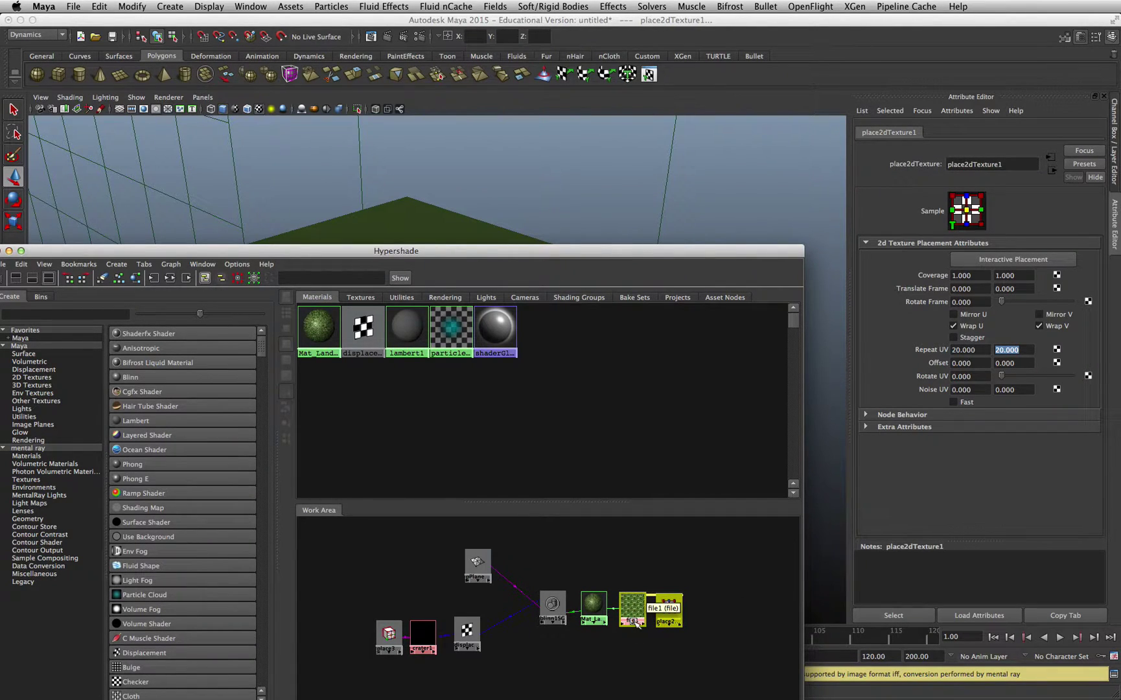
{"action": "key", "text": "Delete"}
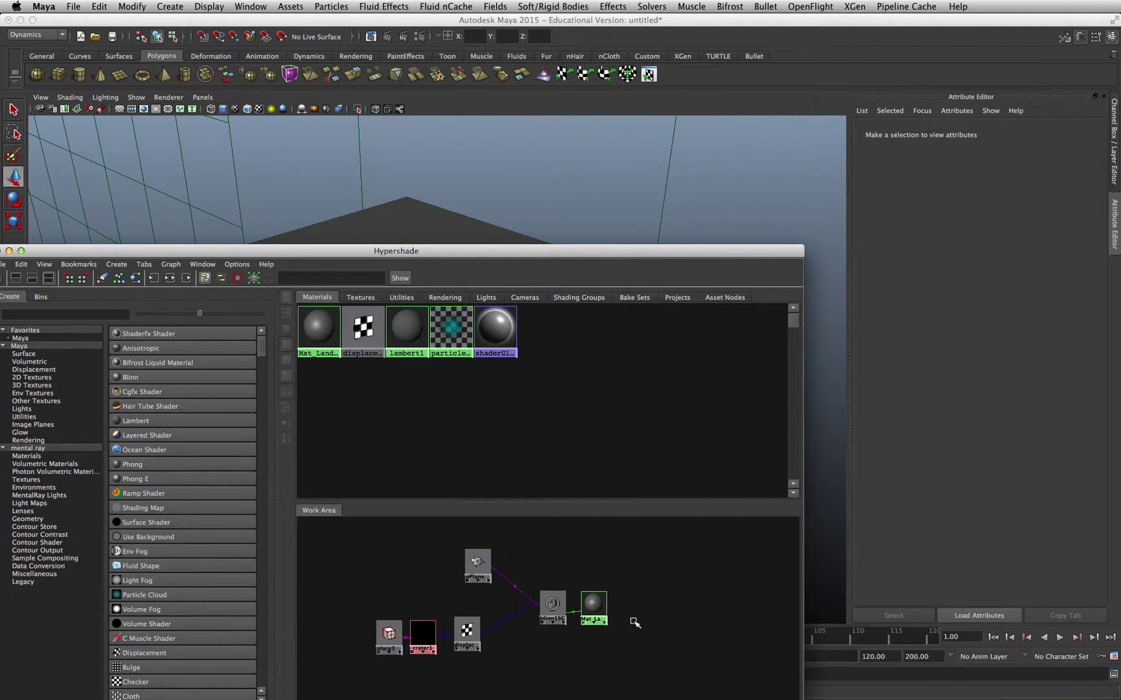
{"action": "left_click", "coordinate": [593, 605]}
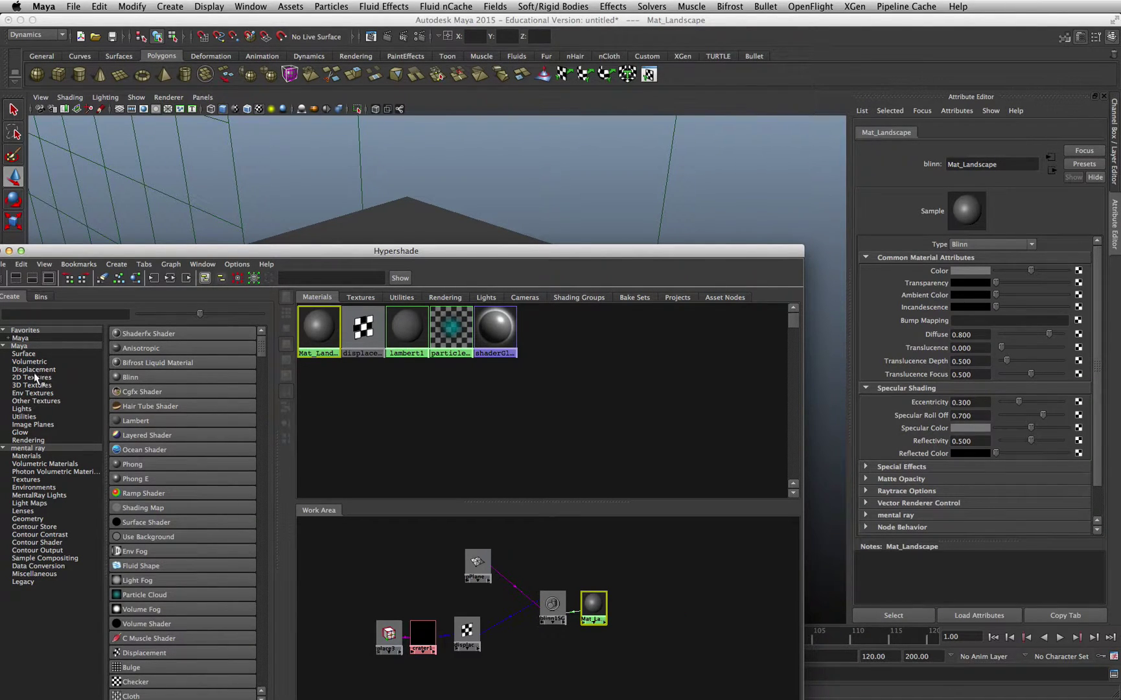
Step: Create a Crater 3D texture and position crater2 and place3dTexture2 in the graph
{"action": "left_click", "coordinate": [33, 384]}
{"action": "left_click", "coordinate": [160, 363]}
{"action": "left_click_drag", "start_coordinate": [380, 642], "coordinate": [713, 578]}
{"action": "mouse_move", "coordinate": [355, 632]}
{"action": "left_mouse_down"}
{"action": "mouse_move", "coordinate": [770, 575]}
{"action": "mouse_move", "coordinate": [638, 602]}
{"action": "left_mouse_up"}
{"action": "mouse_move", "coordinate": [772, 575]}
{"action": "left_mouse_down"}
{"action": "mouse_move", "coordinate": [750, 598]}
{"action": "mouse_move", "coordinate": [678, 606]}
{"action": "left_mouse_up"}
{"action": "left_click", "coordinate": [640, 606]}
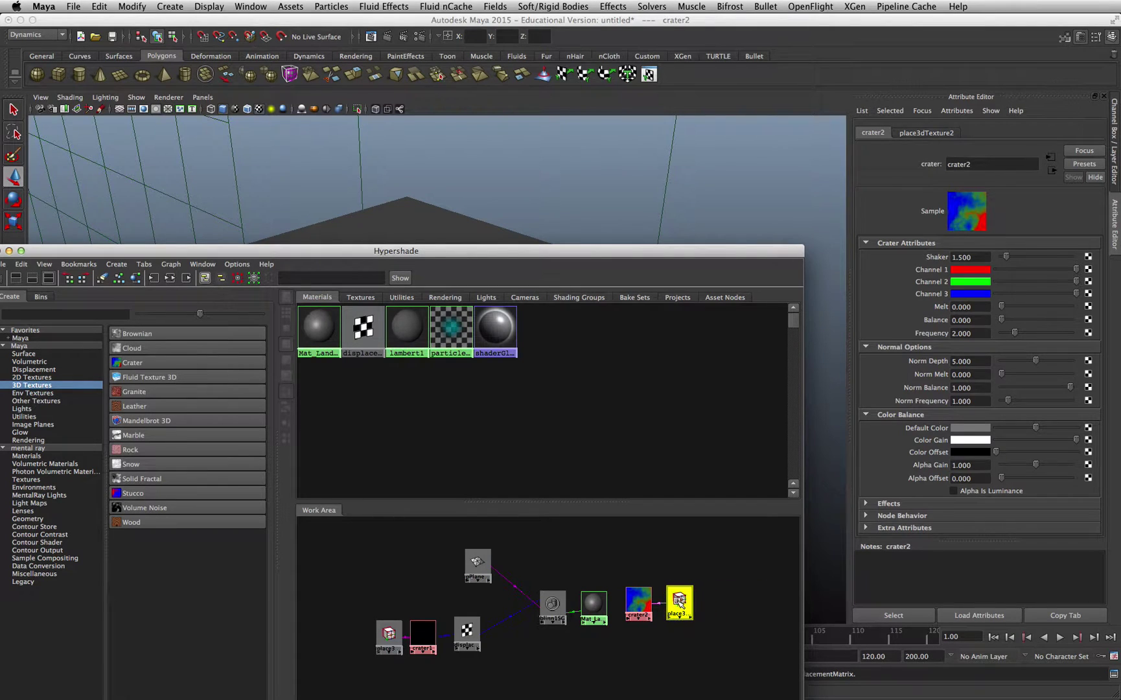
{"action": "left_click", "coordinate": [679, 604]}
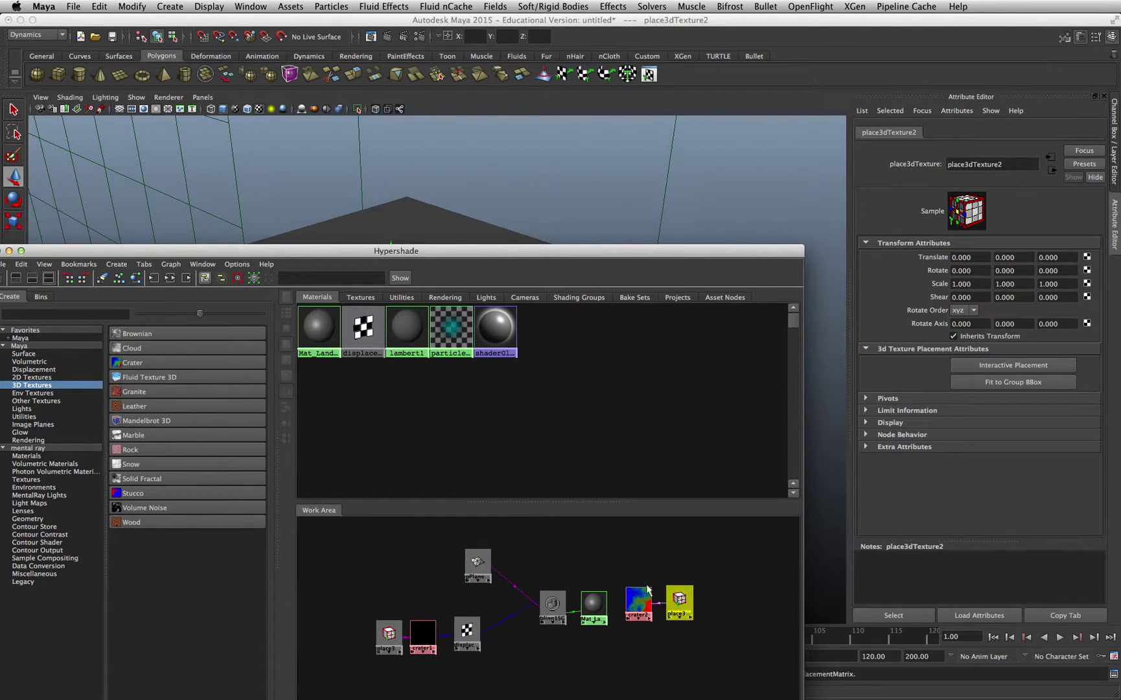
Step: Search the Create panel for 'fl' and choose the File texture node type
{"action": "left_click", "coordinate": [33, 313]}
{"action": "type", "text": "fl"}
{"action": "left_click", "coordinate": [35, 344]}
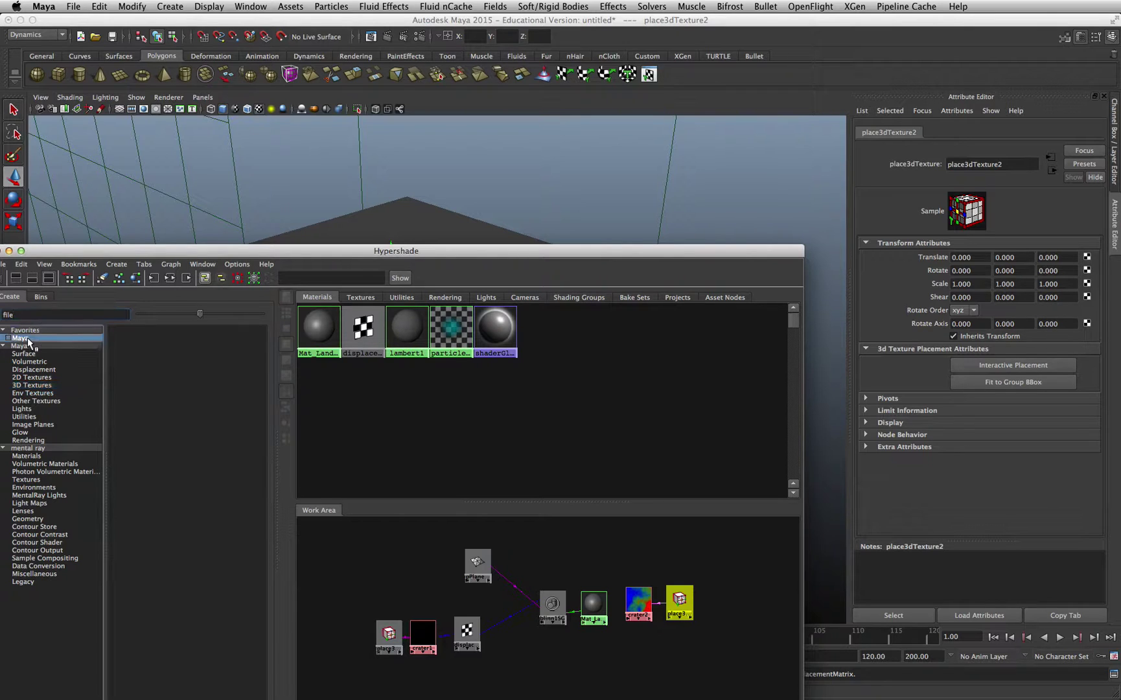
{"action": "left_click", "coordinate": [129, 335]}
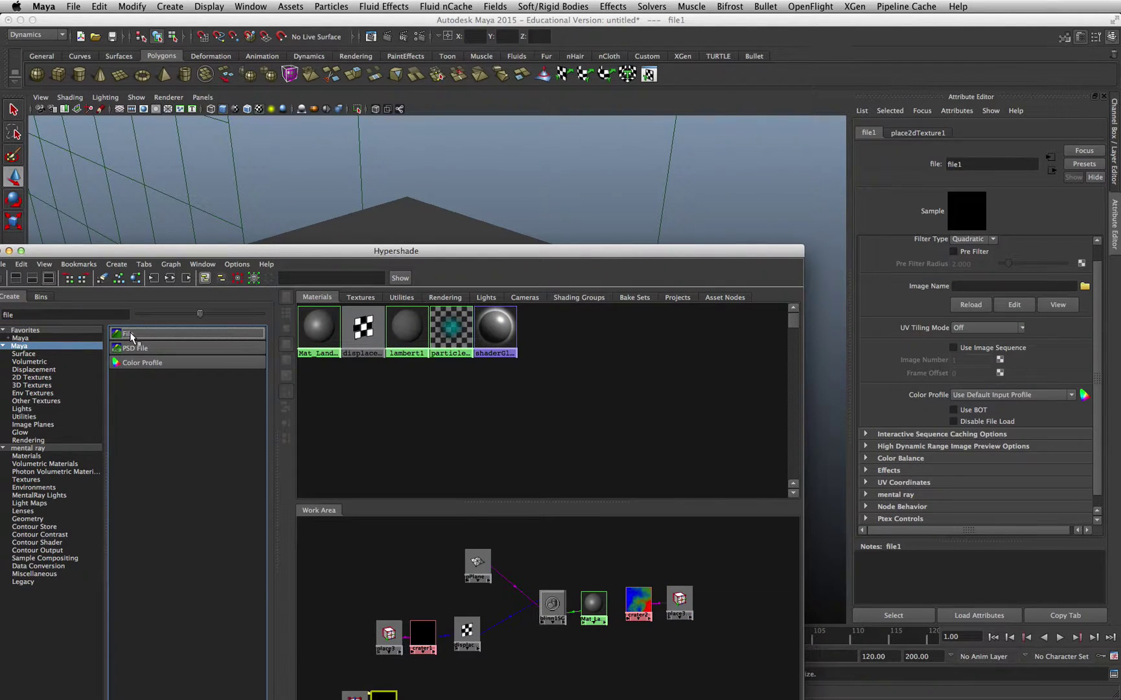
Step: Create a second File texture and arrange both file/place2dTexture pairs on the right
{"action": "left_click", "coordinate": [132, 335]}
{"action": "left_click_drag", "start_coordinate": [409, 640], "coordinate": [508, 674]}
{"action": "left_click_drag", "start_coordinate": [380, 639], "coordinate": [621, 674]}
{"action": "left_click", "coordinate": [516, 674]}
{"action": "left_click", "coordinate": [586, 671], "text": "shift"}
{"action": "mouse_move", "coordinate": [458, 592]}
{"action": "left_mouse_down"}
{"action": "mouse_move", "coordinate": [356, 543]}
{"action": "mouse_move", "coordinate": [729, 599]}
{"action": "mouse_move", "coordinate": [713, 655]}
{"action": "left_mouse_up"}
{"action": "mouse_move", "coordinate": [399, 677]}
{"action": "left_mouse_down"}
{"action": "mouse_move", "coordinate": [330, 699]}
{"action": "mouse_move", "coordinate": [670, 540]}
{"action": "left_mouse_up"}
{"action": "left_click_drag", "start_coordinate": [737, 640], "coordinate": [687, 634]}
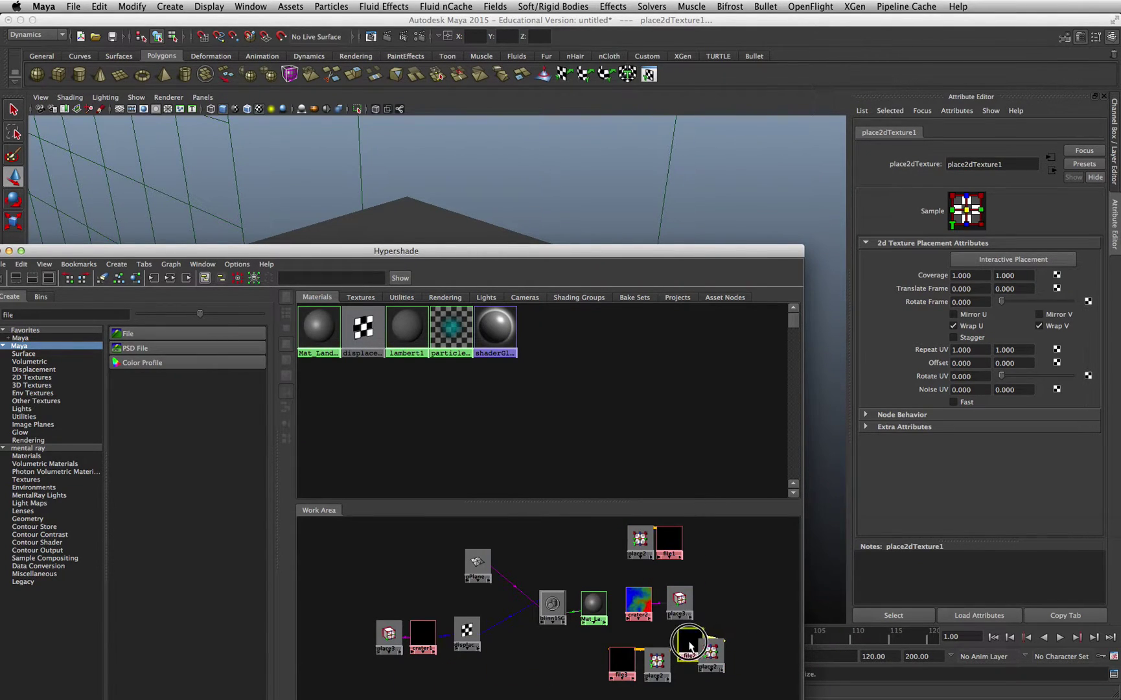
Step: Nudge file2 and the shading group into place, and select file1 to view its settings
{"action": "left_click", "coordinate": [726, 644]}
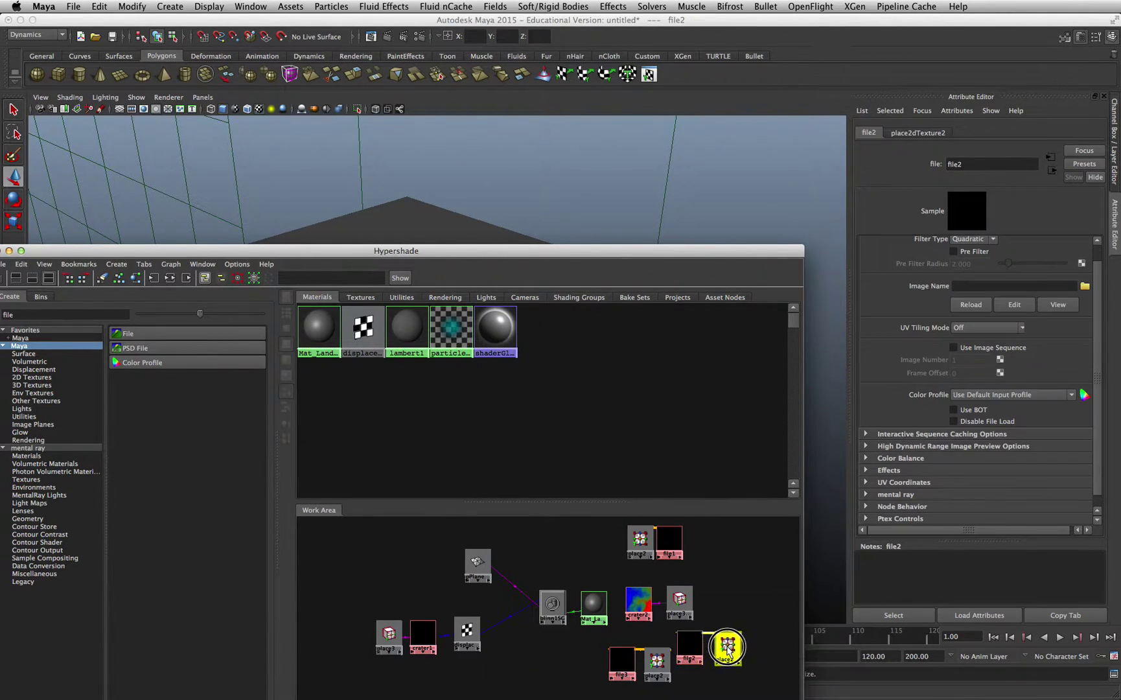
{"action": "left_click", "coordinate": [681, 597]}
{"action": "left_click_drag", "start_coordinate": [689, 643], "coordinate": [693, 645]}
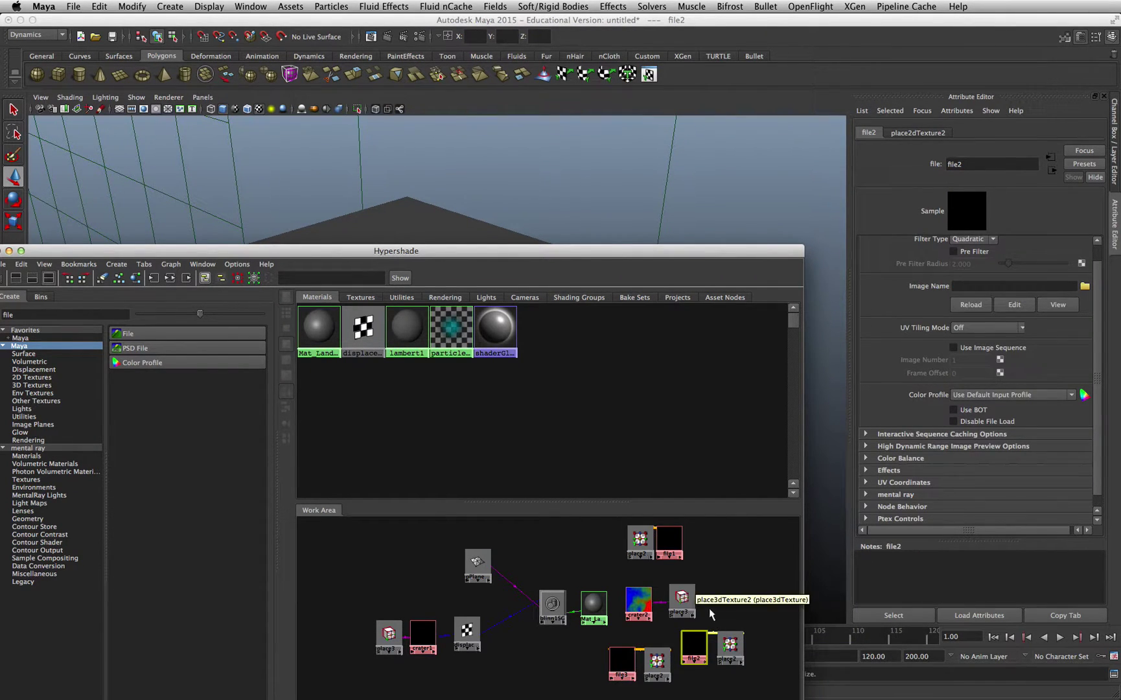
{"action": "left_click_drag", "start_coordinate": [552, 604], "coordinate": [589, 604]}
{"action": "left_click_drag", "start_coordinate": [671, 542], "coordinate": [674, 542]}
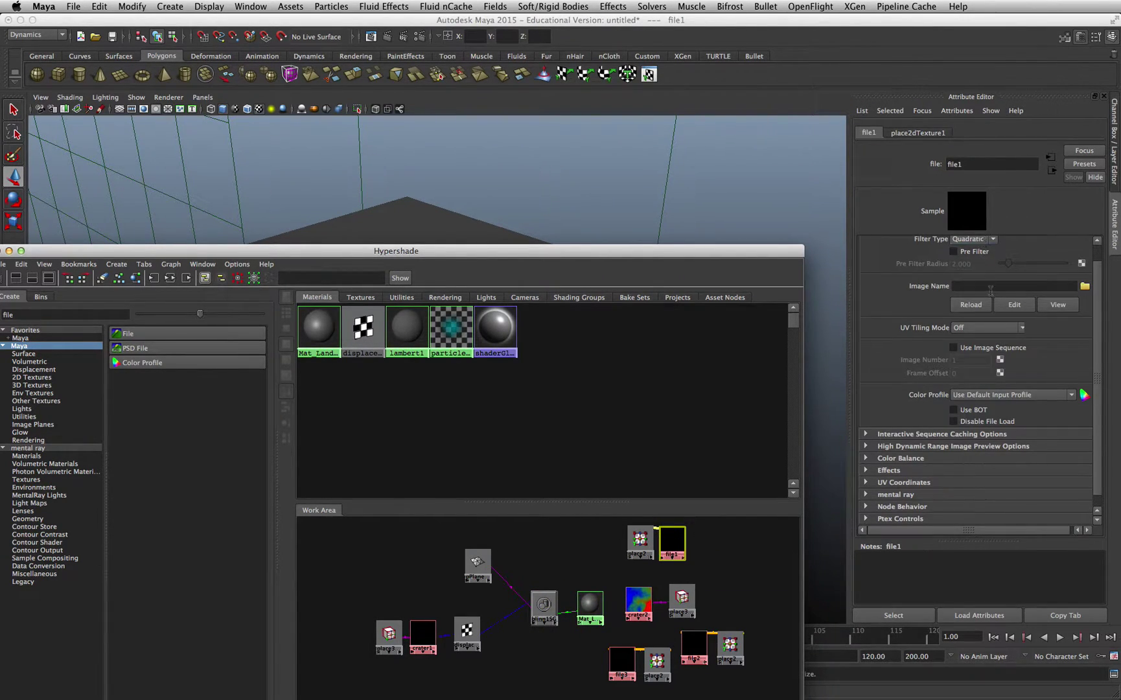
{"action": "scroll", "coordinate": [991, 289], "scroll_direction": "up", "scroll_amount": 1}
Step: Load sourceimages/Grass.jpg into the first file texture's Image Name
{"action": "left_click", "coordinate": [1085, 304]}
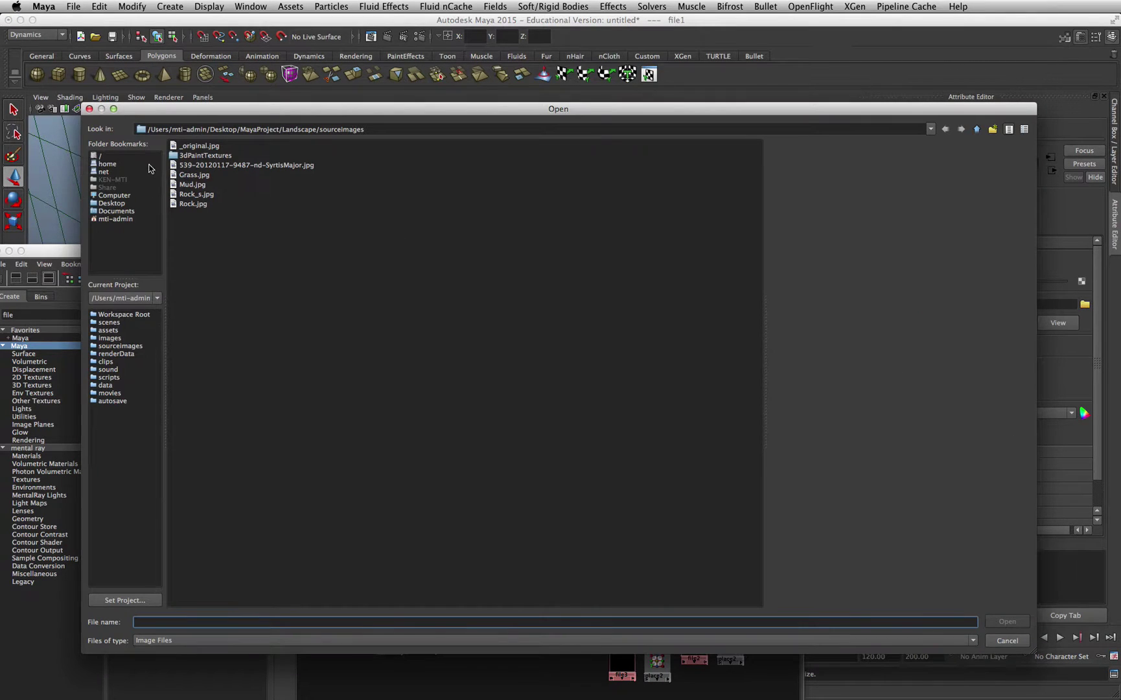
{"action": "left_click", "coordinate": [191, 185]}
{"action": "left_click", "coordinate": [198, 175]}
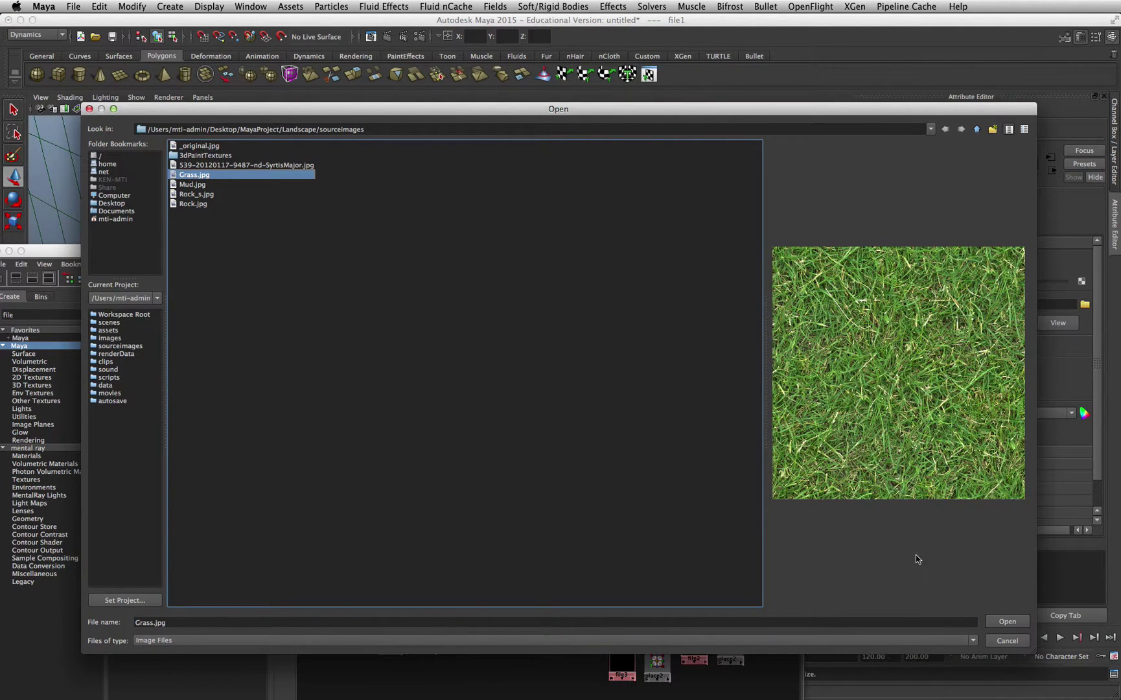
{"action": "left_click", "coordinate": [1002, 622]}
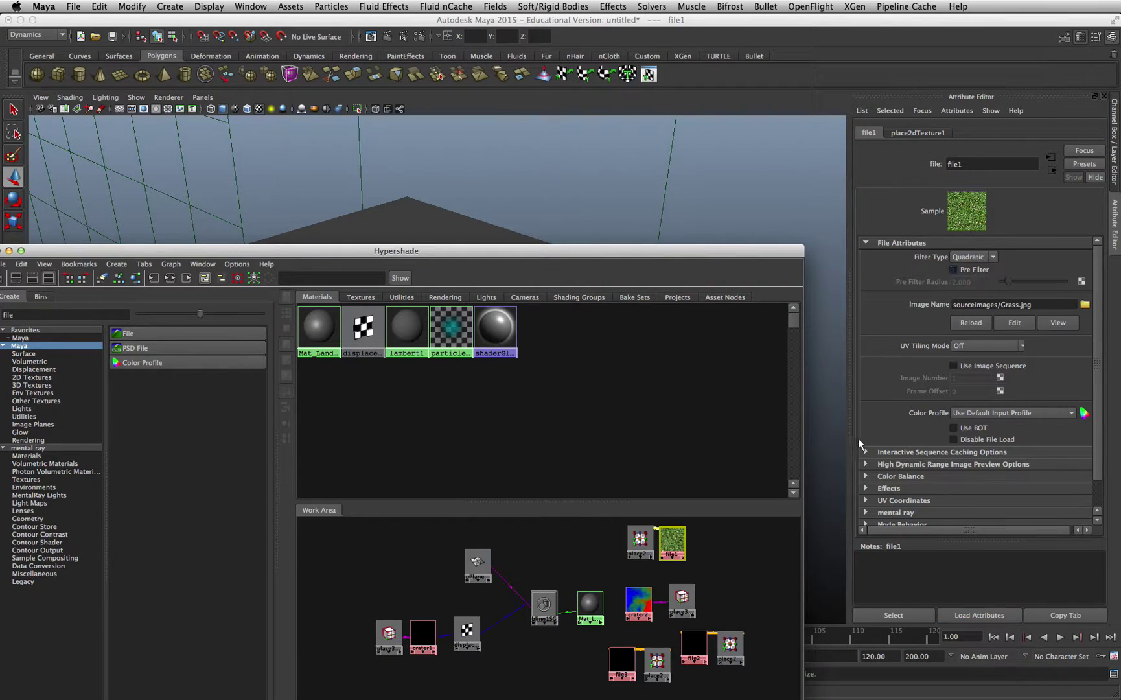
Step: Rename the file1 texture node to Grass
{"action": "double_click", "coordinate": [975, 164]}
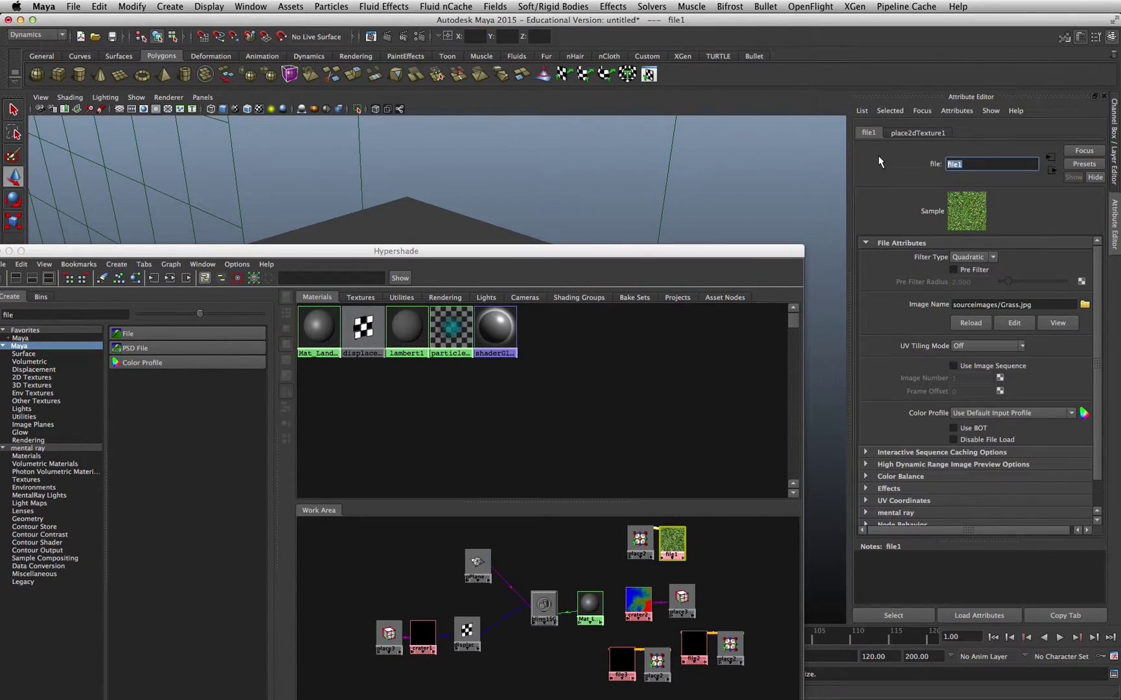
{"action": "type", "text": "Grass"}
{"action": "key", "text": "Return"}
{"action": "left_click", "coordinate": [621, 667]}
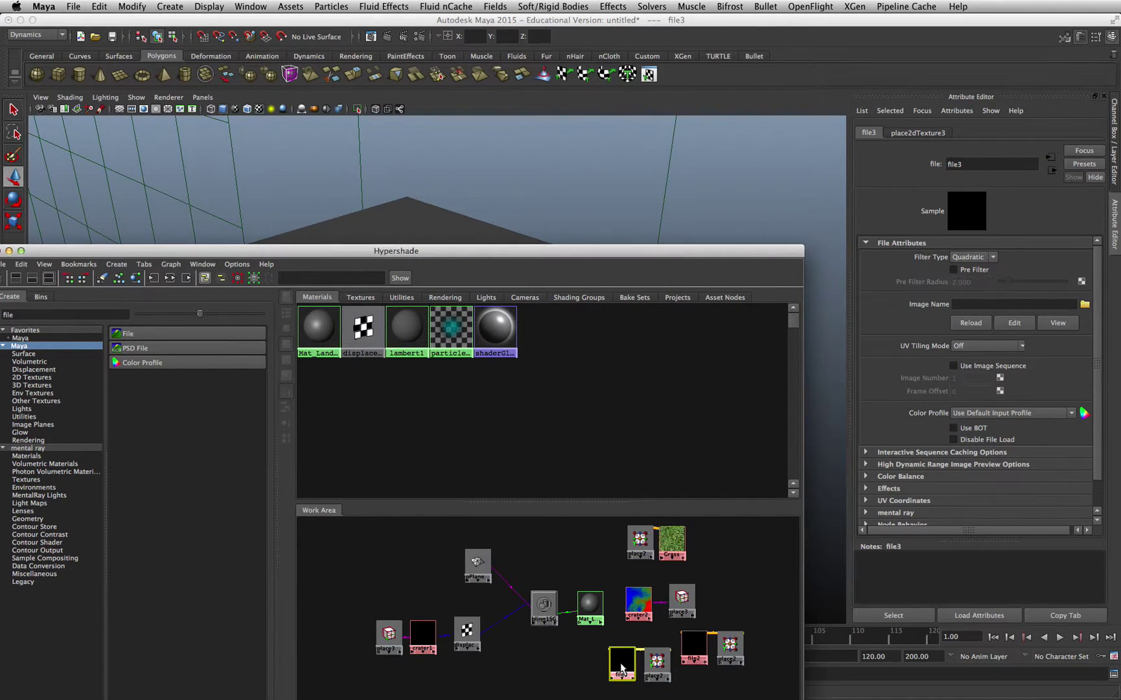
Step: Rename file3 to Rock and load Rock.jpg as its image
{"action": "double_click", "coordinate": [956, 164]}
{"action": "type", "text": "R"}
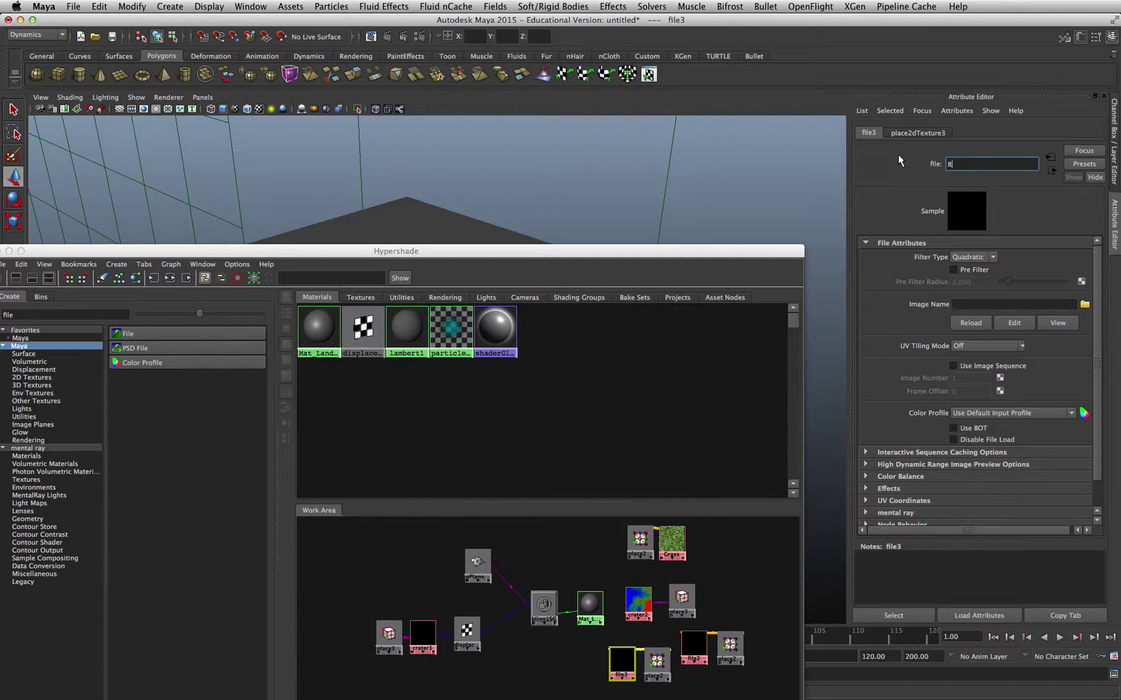
{"action": "type", "text": "ock"}
{"action": "key", "text": "Return"}
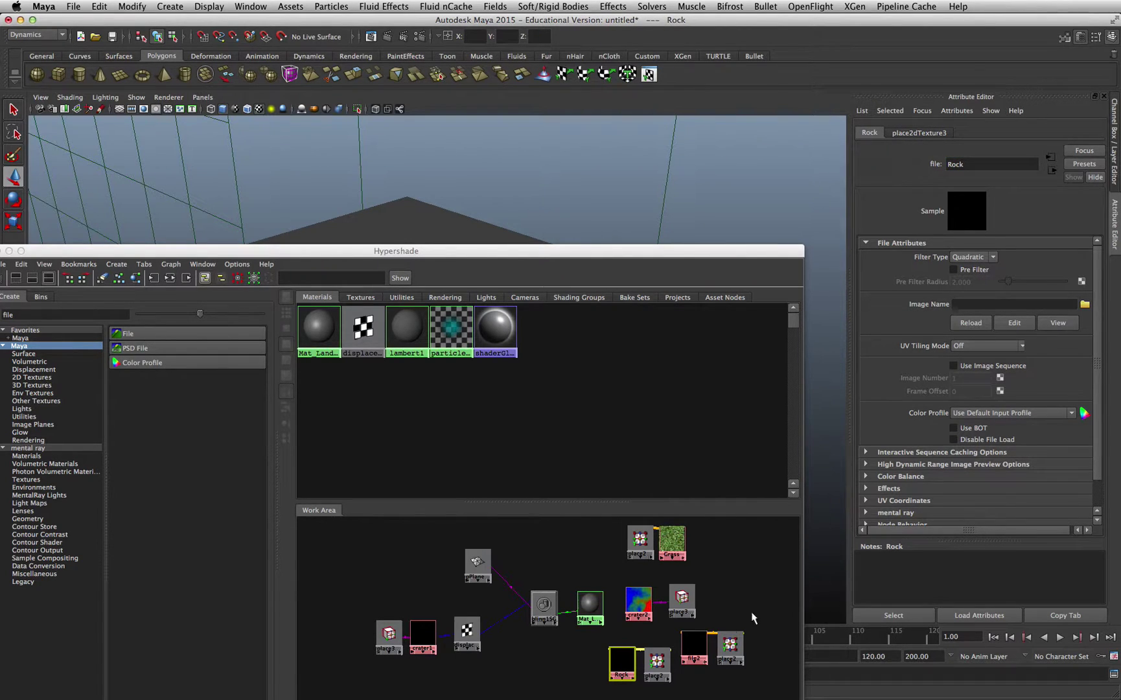
{"action": "left_click", "coordinate": [1084, 304]}
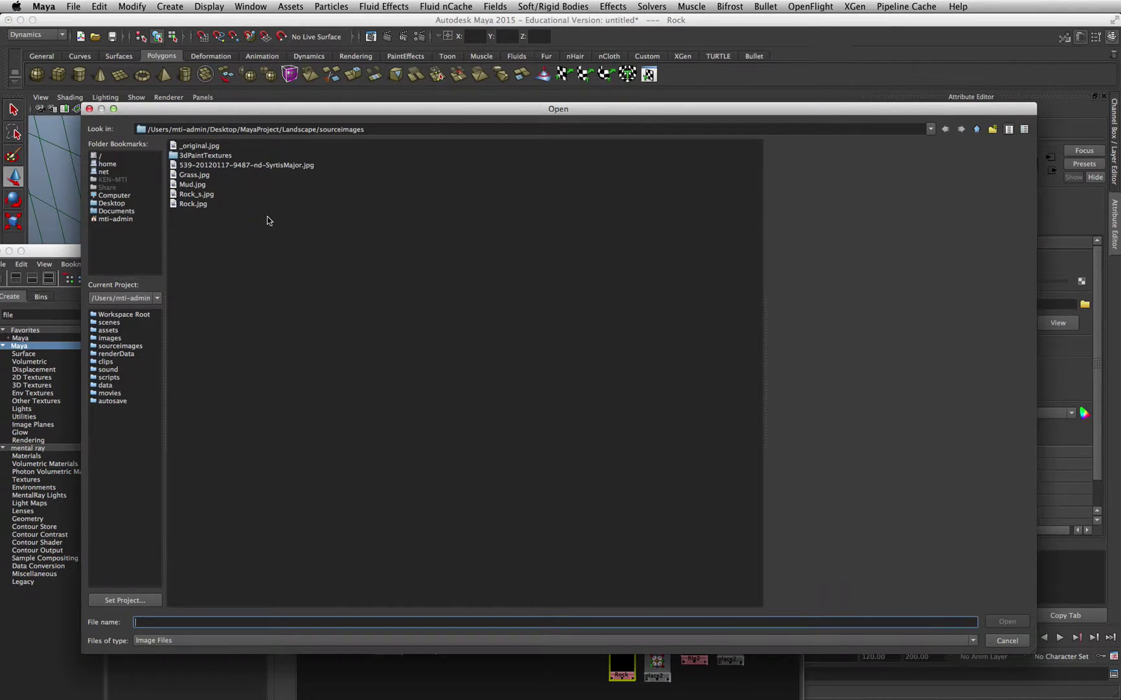
{"action": "left_click", "coordinate": [192, 205]}
{"action": "left_click", "coordinate": [1007, 621]}
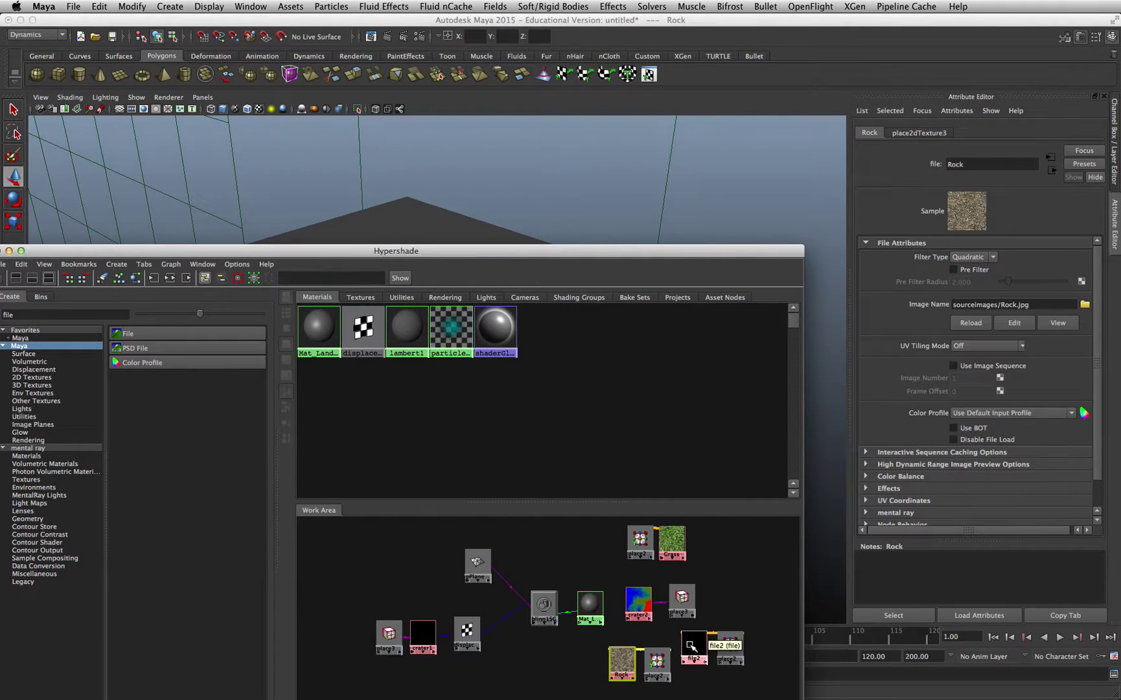
Step: Load Mud.jpg into file2 and rename that texture Mud
{"action": "left_click", "coordinate": [693, 645]}
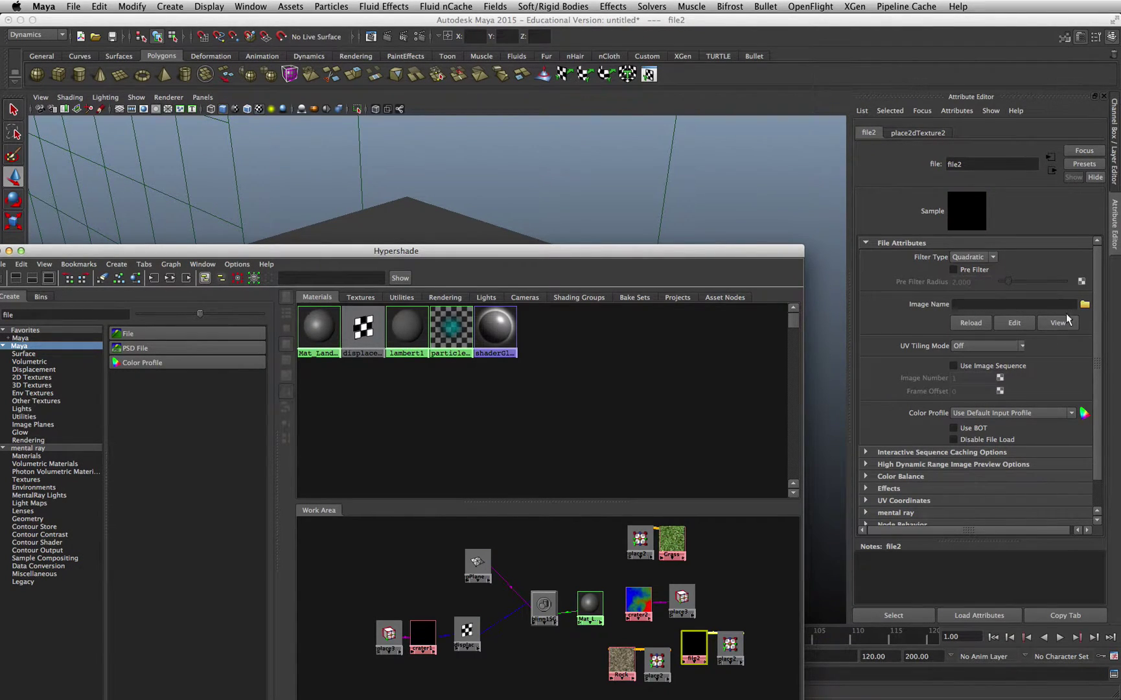
{"action": "left_click", "coordinate": [1085, 305]}
{"action": "left_click", "coordinate": [192, 184]}
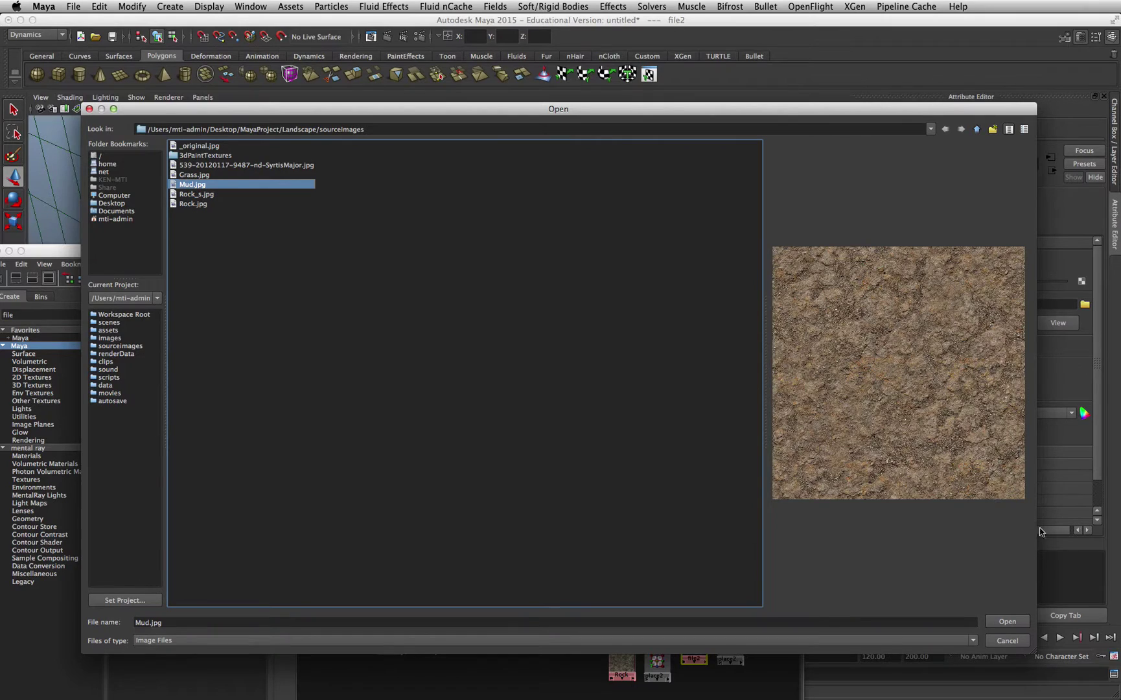
{"action": "left_click", "coordinate": [997, 623]}
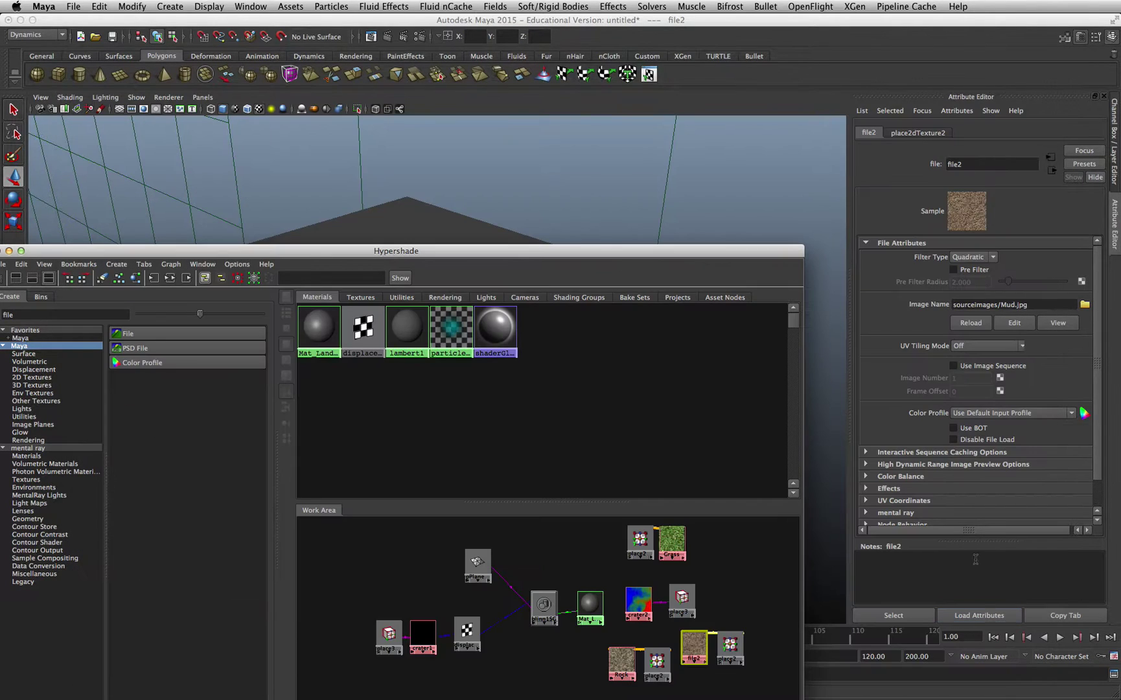
{"action": "left_click", "coordinate": [975, 165]}
{"action": "type", "text": "M"}
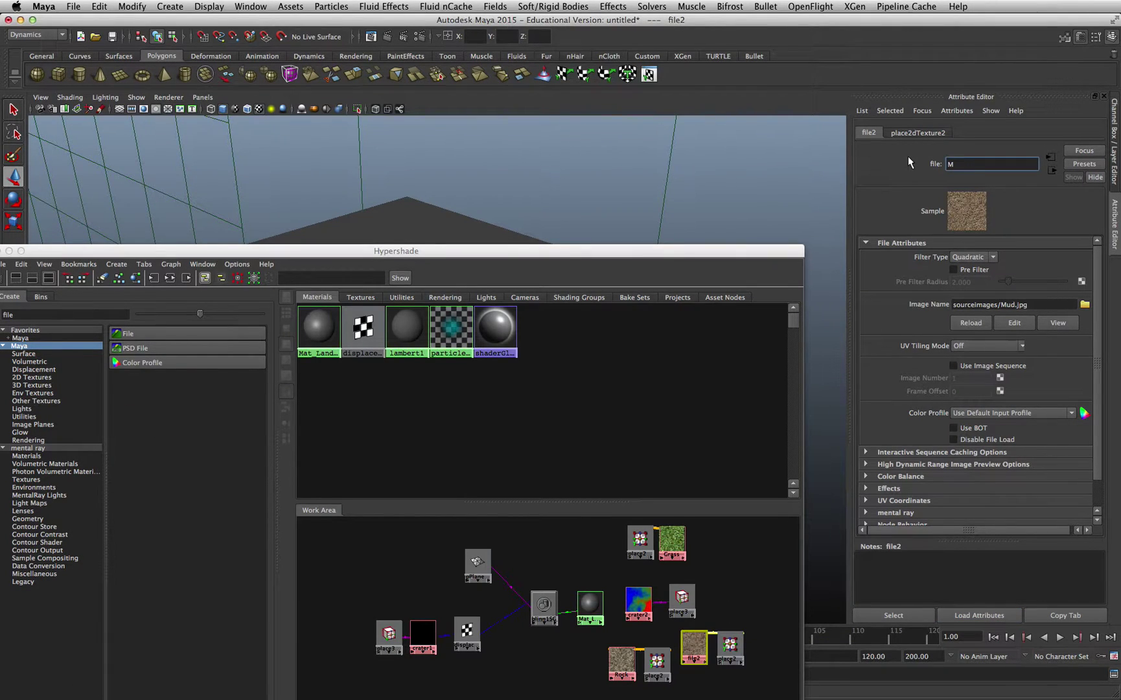
{"action": "type", "text": "ud"}
{"action": "key", "text": "Return"}
{"action": "left_click", "coordinate": [679, 601]}
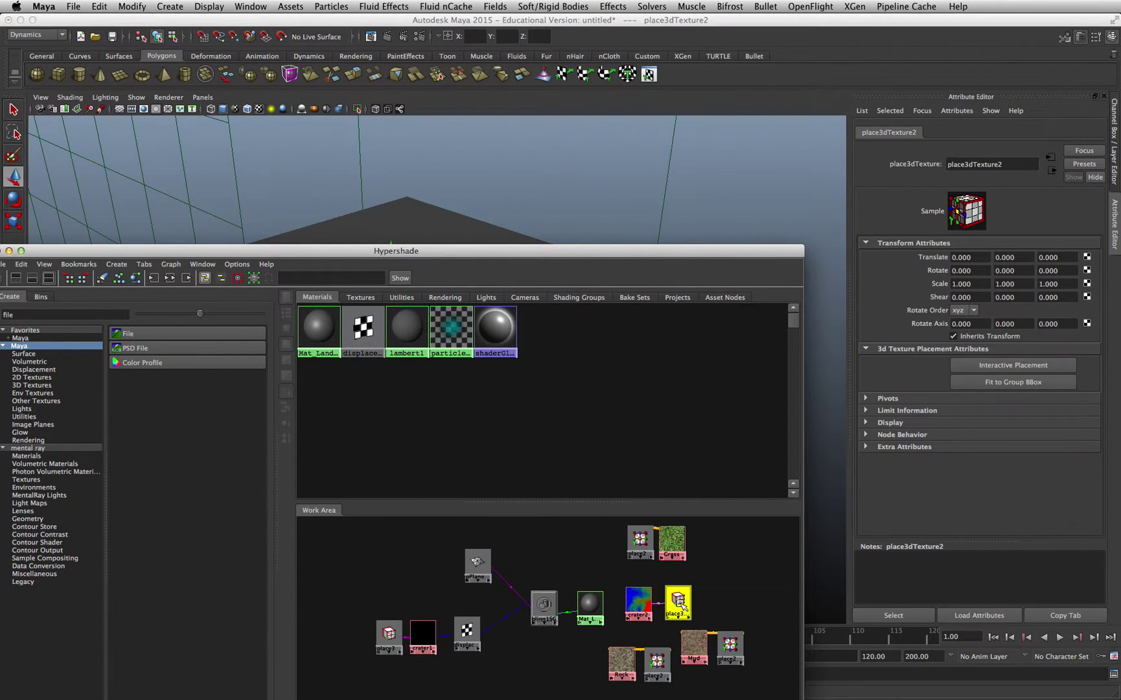
Step: Place crater2 beside crater1 and connect crater1 into a crater2 input
{"action": "left_click_drag", "start_coordinate": [682, 609], "coordinate": [697, 608]}
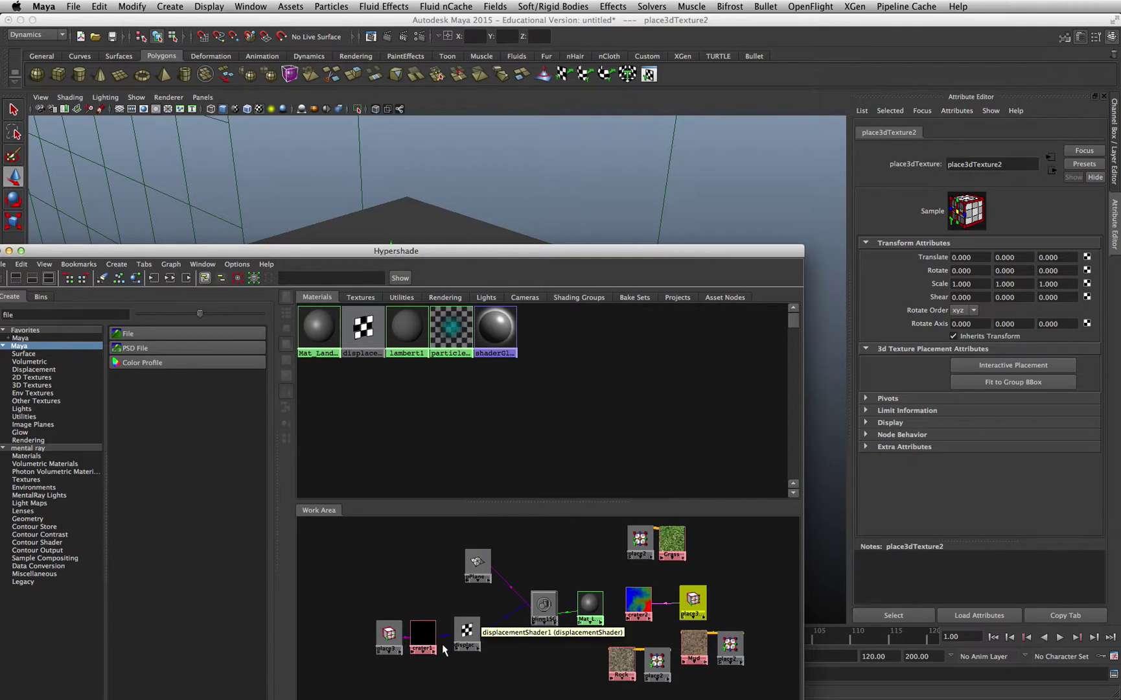
{"action": "left_click", "coordinate": [390, 635]}
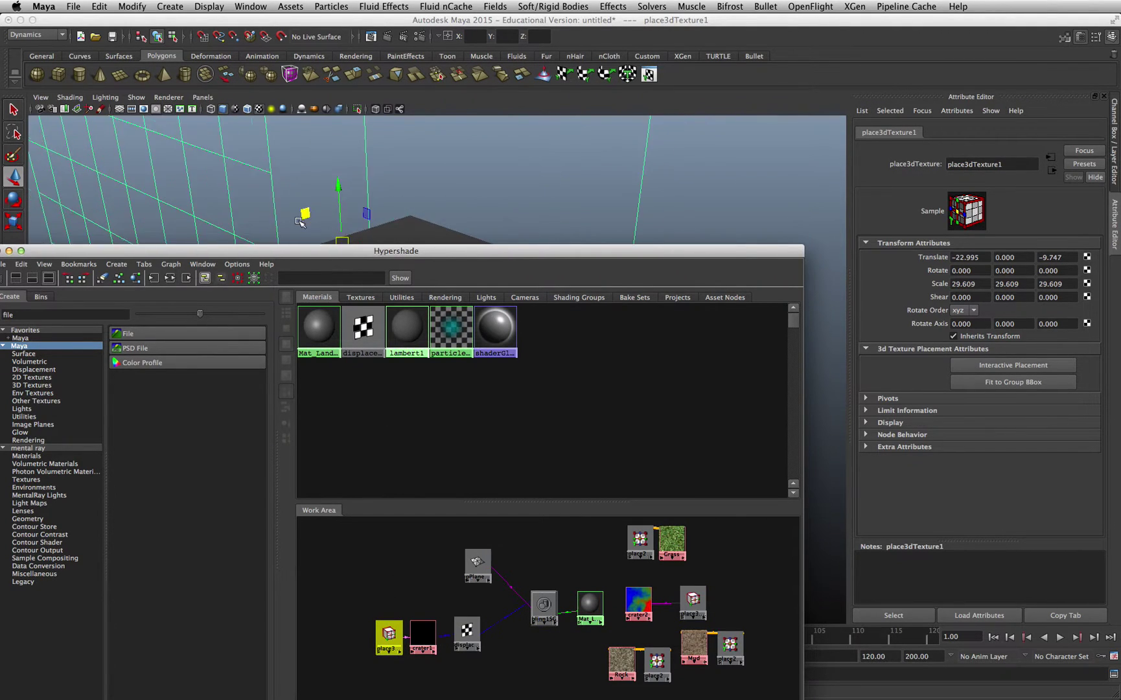
{"action": "left_click_drag", "start_coordinate": [313, 256], "coordinate": [311, 423]}
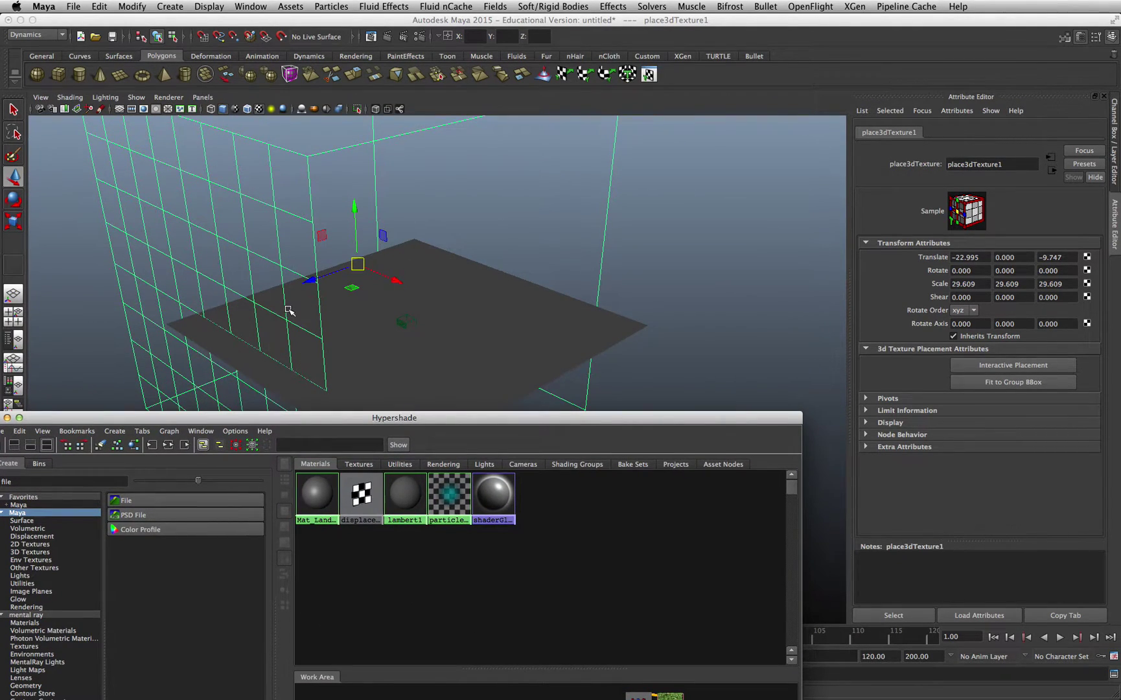
{"action": "left_click_drag", "start_coordinate": [543, 417], "coordinate": [644, 237]}
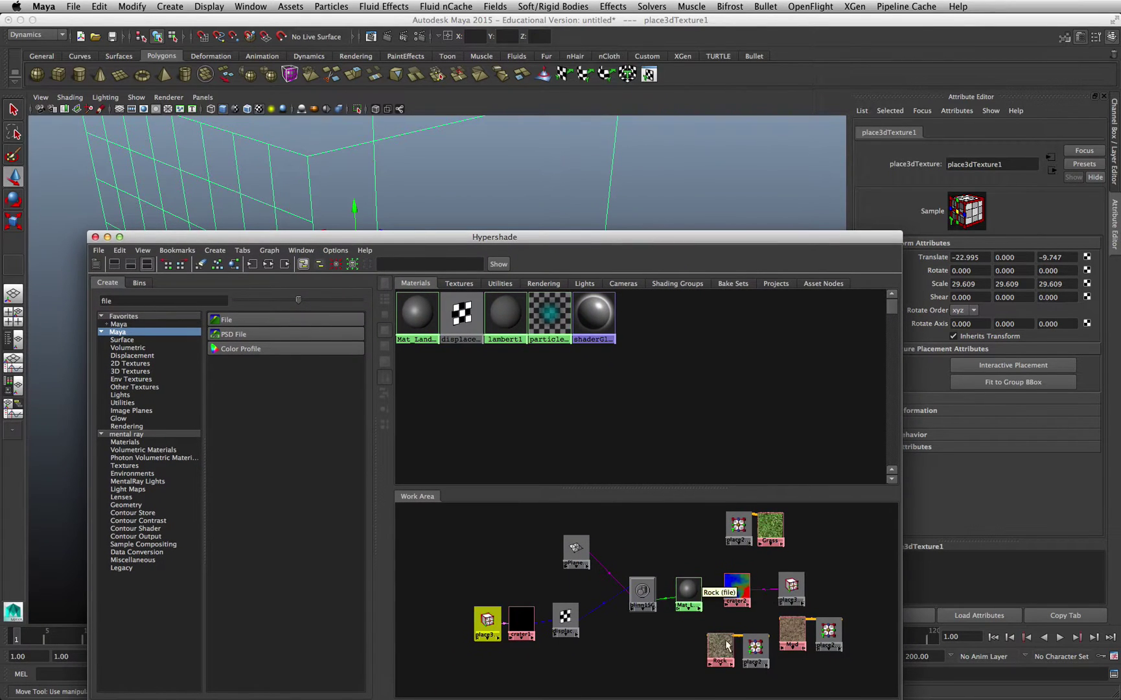
{"action": "left_click", "coordinate": [737, 587]}
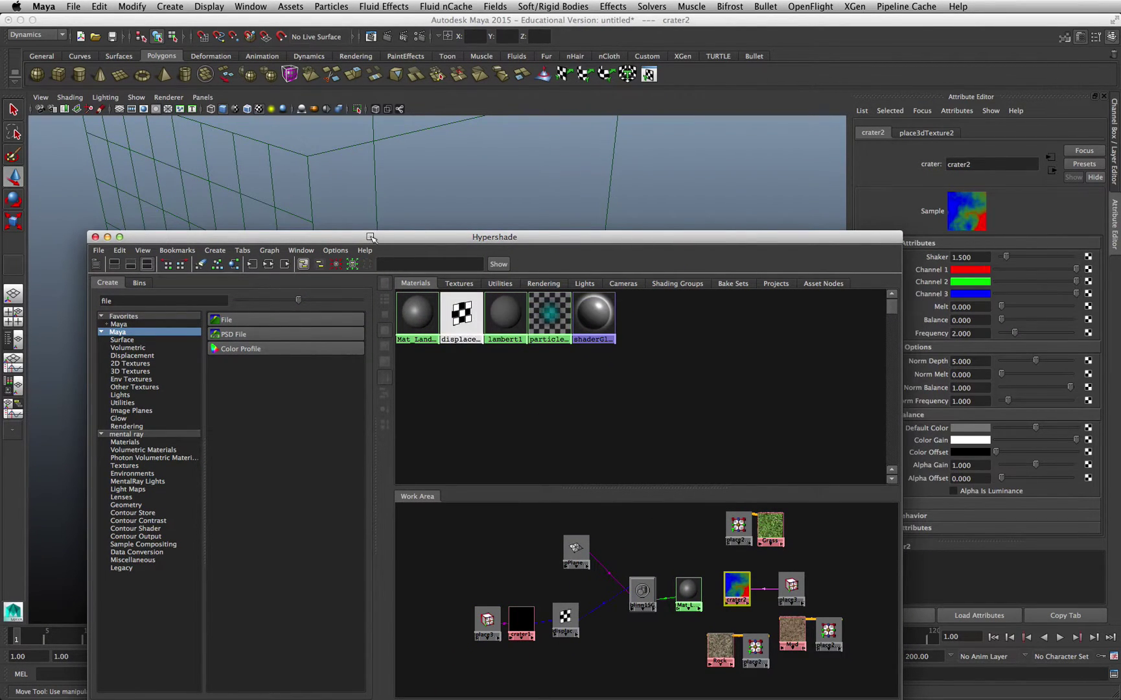
{"action": "left_click_drag", "start_coordinate": [298, 237], "coordinate": [605, 225]}
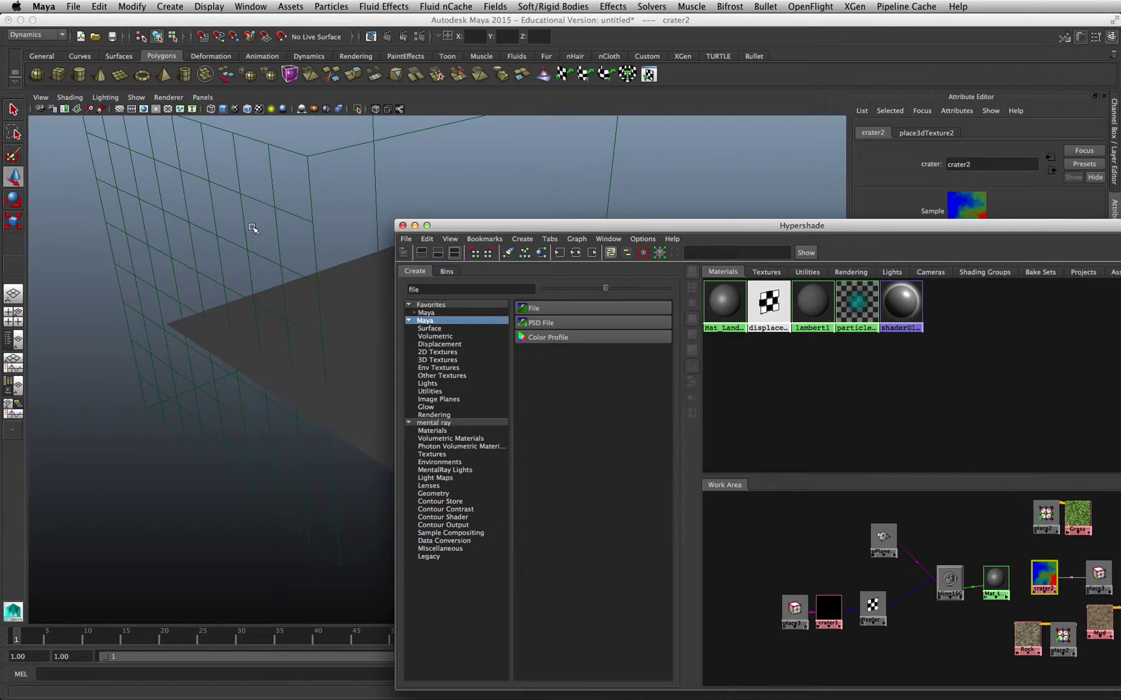
{"action": "left_click", "coordinate": [1099, 574]}
{"action": "mouse_move", "coordinate": [1025, 223]}
{"action": "left_mouse_down"}
{"action": "mouse_move", "coordinate": [998, 224]}
{"action": "mouse_move", "coordinate": [1025, 224]}
{"action": "left_mouse_up"}
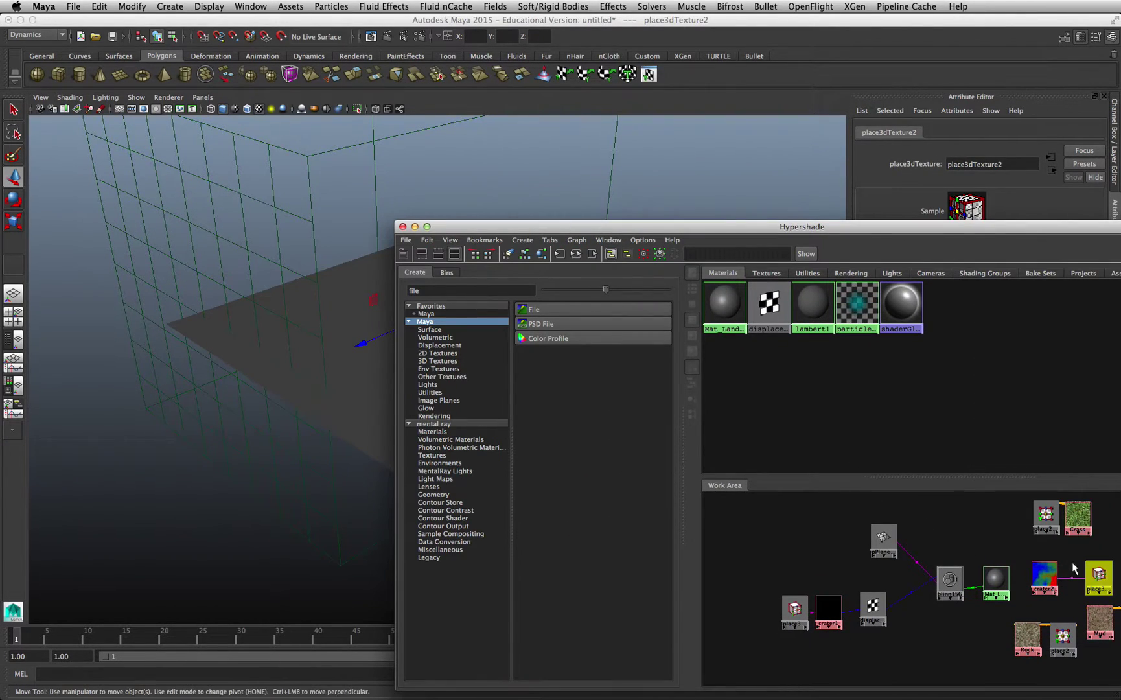
{"action": "left_click_drag", "start_coordinate": [1045, 579], "coordinate": [824, 556]}
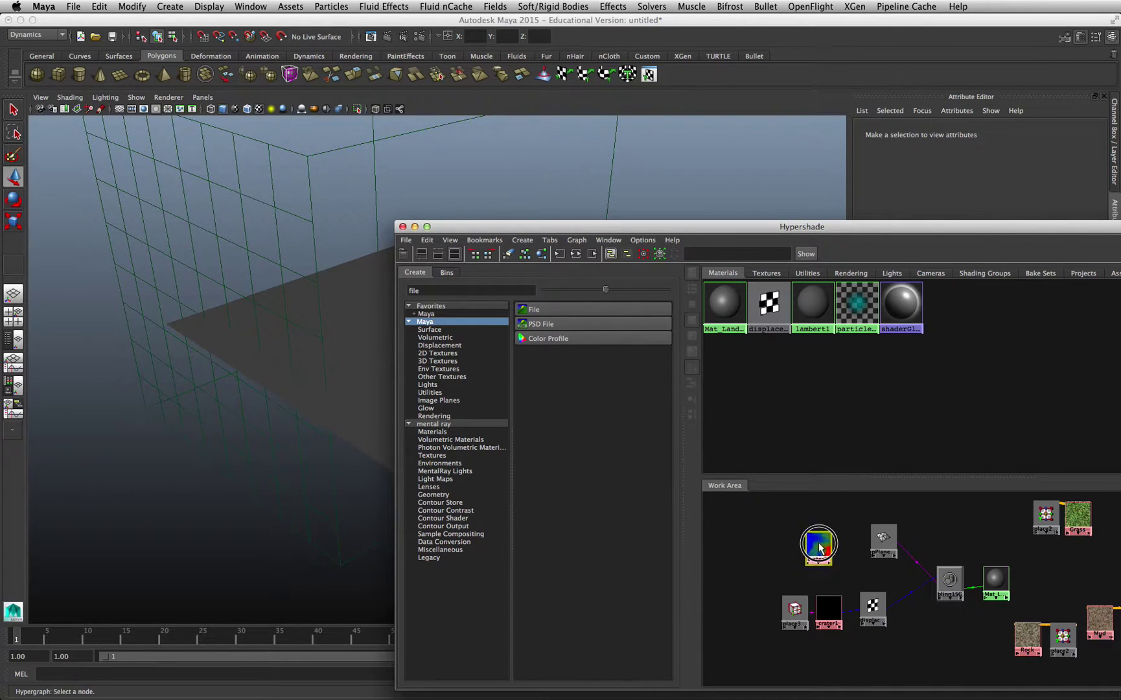
{"action": "middle_click_drag", "start_coordinate": [826, 597], "coordinate": [847, 568]}
{"action": "left_click", "coordinate": [849, 571]}
Step: Rearrange the placement, plane, Grass, Rock and Mud nodes into a tidier layout
{"action": "left_click_drag", "start_coordinate": [794, 610], "coordinate": [782, 582]}
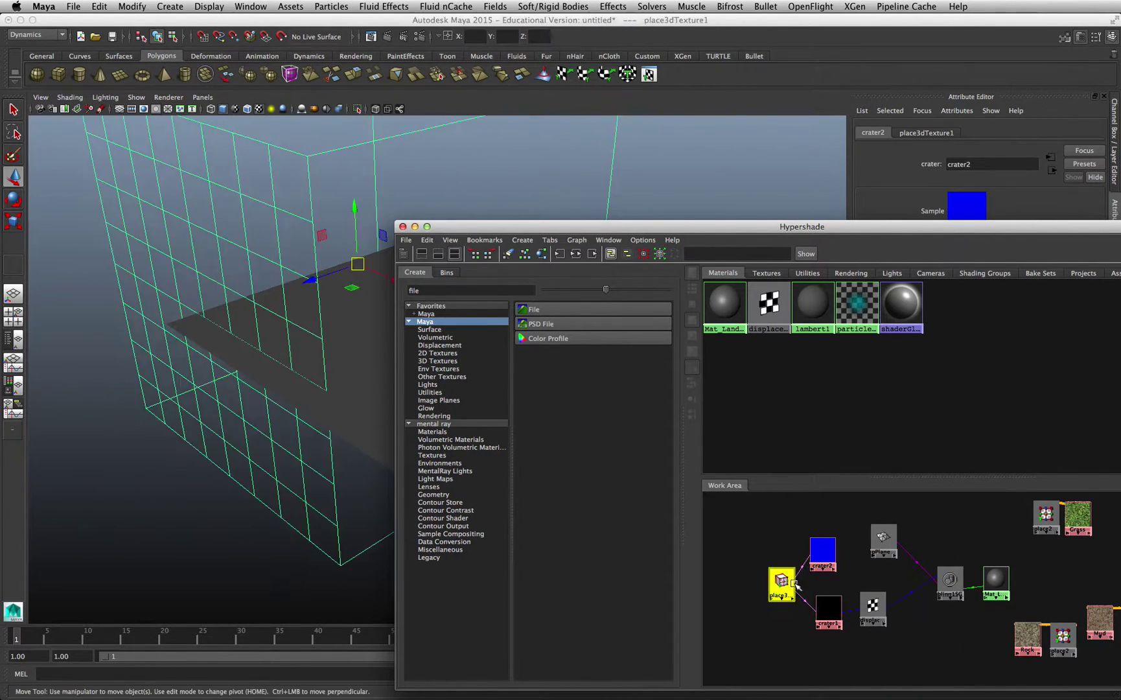
{"action": "left_click", "coordinate": [828, 614]}
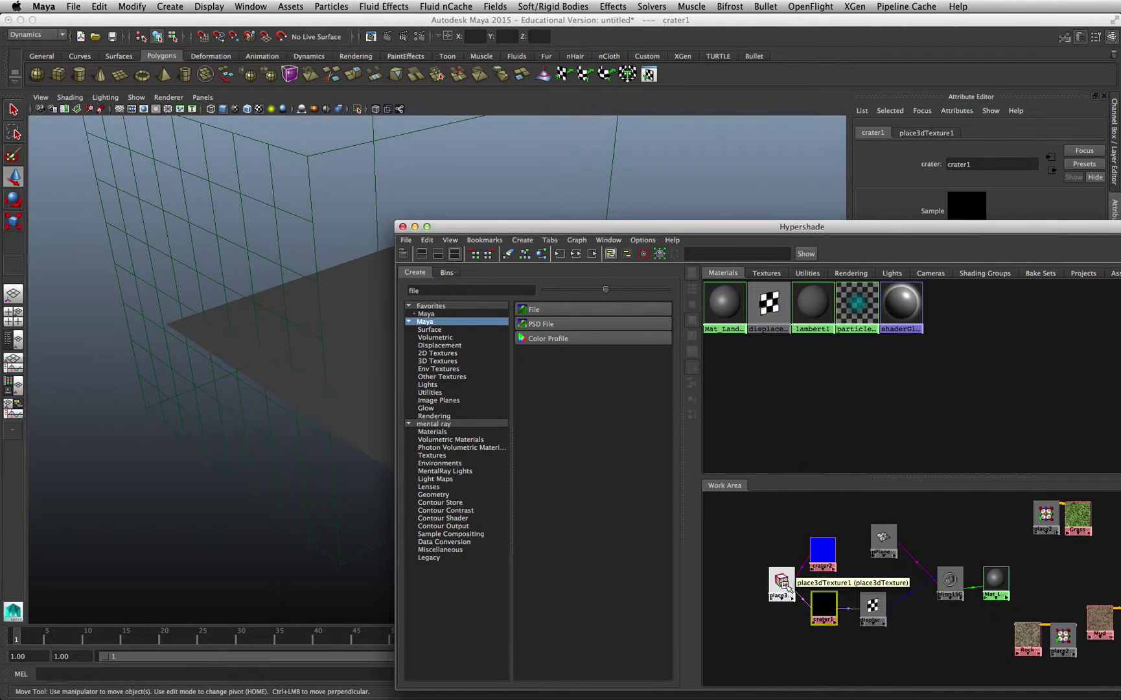
{"action": "left_click", "coordinate": [815, 559]}
{"action": "left_click_drag", "start_coordinate": [893, 540], "coordinate": [985, 545]}
{"action": "left_click_drag", "start_coordinate": [1043, 517], "coordinate": [746, 513]}
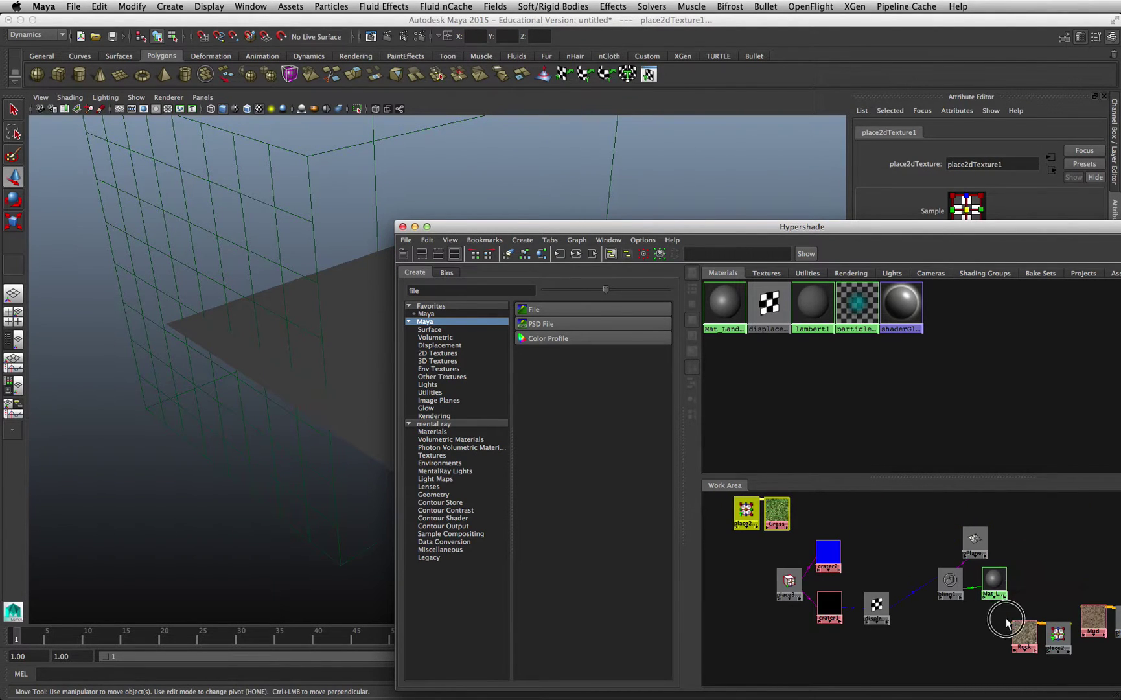
{"action": "left_click", "coordinate": [1055, 641]}
{"action": "left_click_drag", "start_coordinate": [1055, 641], "coordinate": [885, 517]}
{"action": "mouse_move", "coordinate": [1095, 624]}
{"action": "left_mouse_down"}
{"action": "mouse_move", "coordinate": [842, 614]}
{"action": "mouse_move", "coordinate": [722, 559]}
{"action": "mouse_move", "coordinate": [712, 576]}
{"action": "mouse_move", "coordinate": [739, 565]}
{"action": "left_mouse_up"}
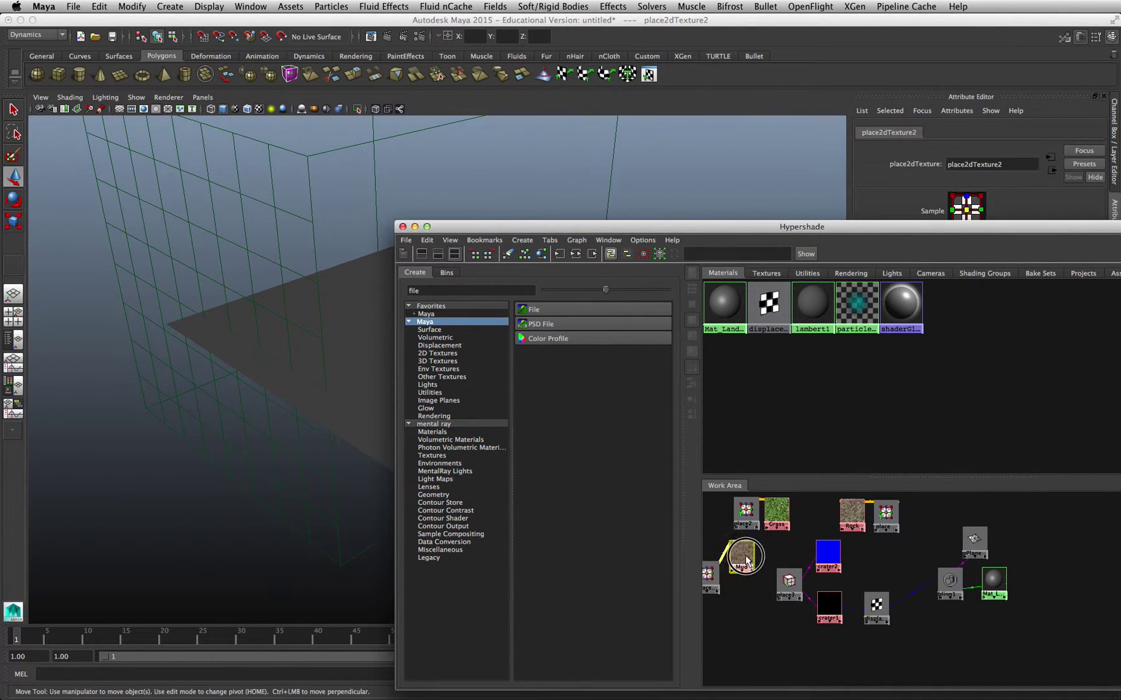
{"action": "left_click_drag", "start_coordinate": [853, 512], "coordinate": [850, 514]}
{"action": "left_click", "coordinate": [830, 553]}
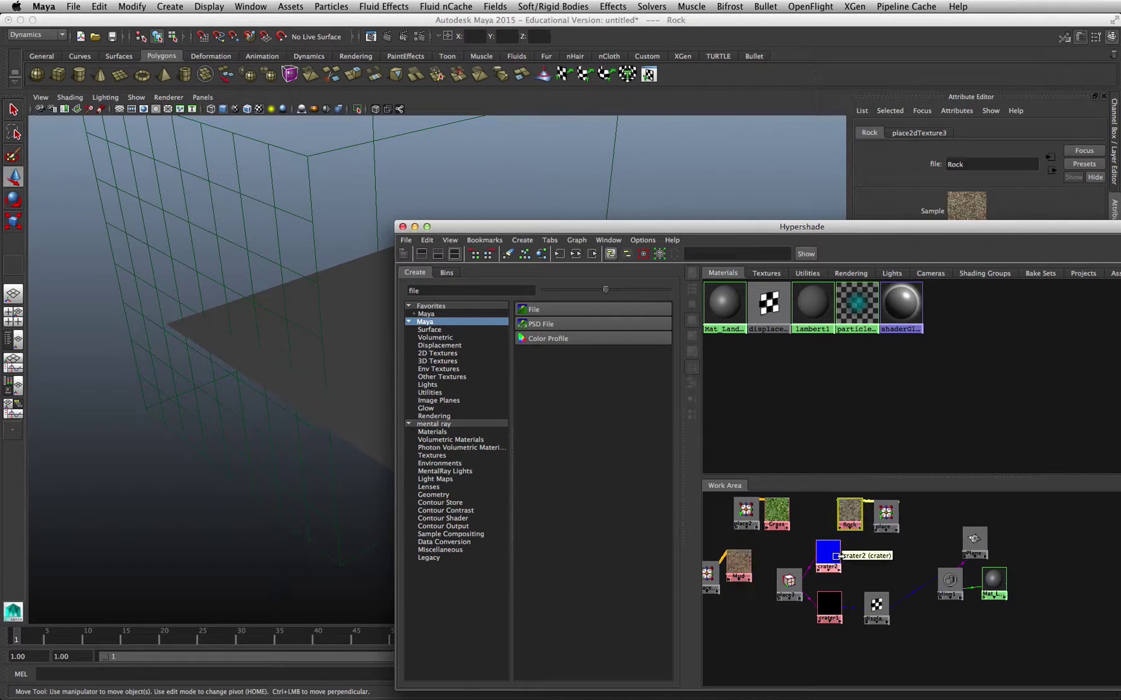
{"action": "mouse_move", "coordinate": [1025, 227]}
{"action": "left_mouse_down"}
{"action": "mouse_move", "coordinate": [671, 189]}
{"action": "mouse_move", "coordinate": [704, 188]}
{"action": "left_mouse_up"}
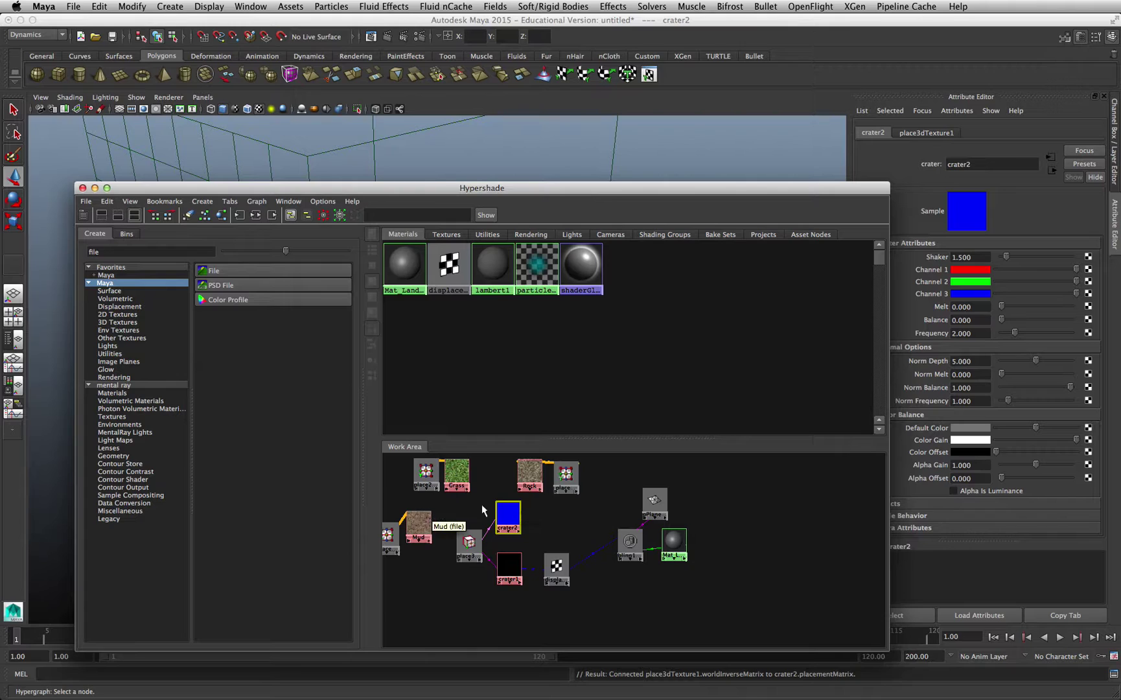
Step: Connect Rock, Grass and Mud to crater2 Channels 1, 2 and 3, then test-render in mental ray
{"action": "middle_click_drag", "start_coordinate": [529, 478], "coordinate": [966, 272]}
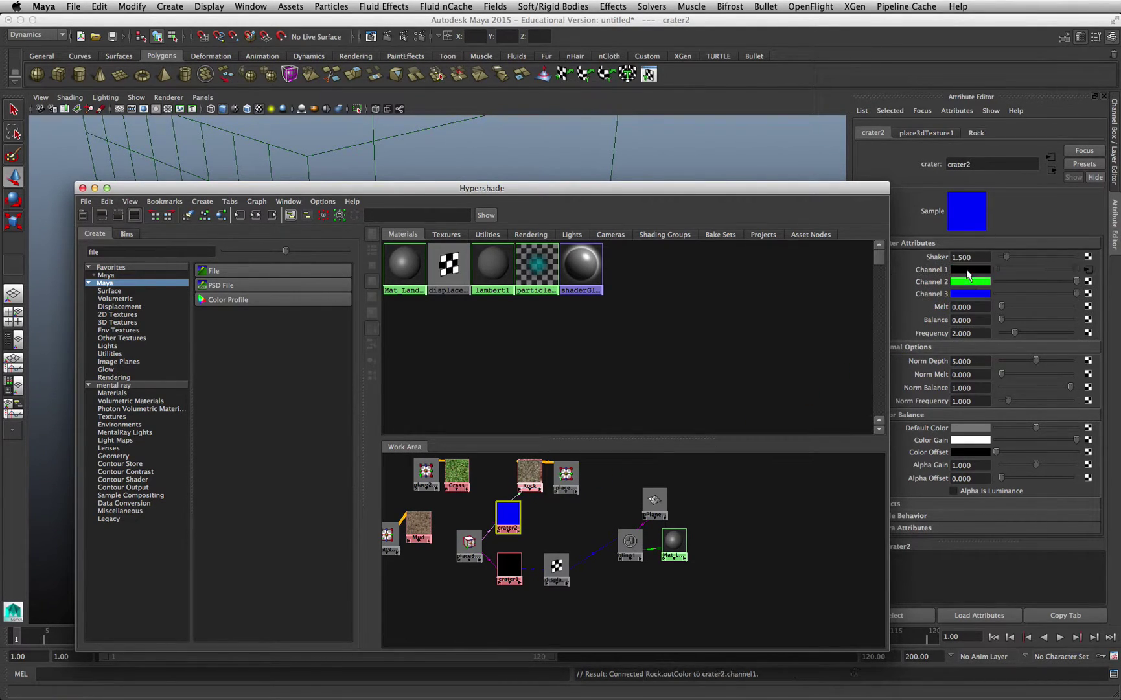
{"action": "left_click", "coordinate": [457, 475]}
{"action": "mouse_move", "coordinate": [457, 475]}
{"action": "middle_mouse_down"}
{"action": "mouse_move", "coordinate": [829, 302]}
{"action": "mouse_move", "coordinate": [457, 476]}
{"action": "middle_mouse_up"}
{"action": "left_click", "coordinate": [623, 474]}
{"action": "left_click", "coordinate": [509, 516]}
{"action": "middle_click_drag", "start_coordinate": [457, 475], "coordinate": [898, 289]}
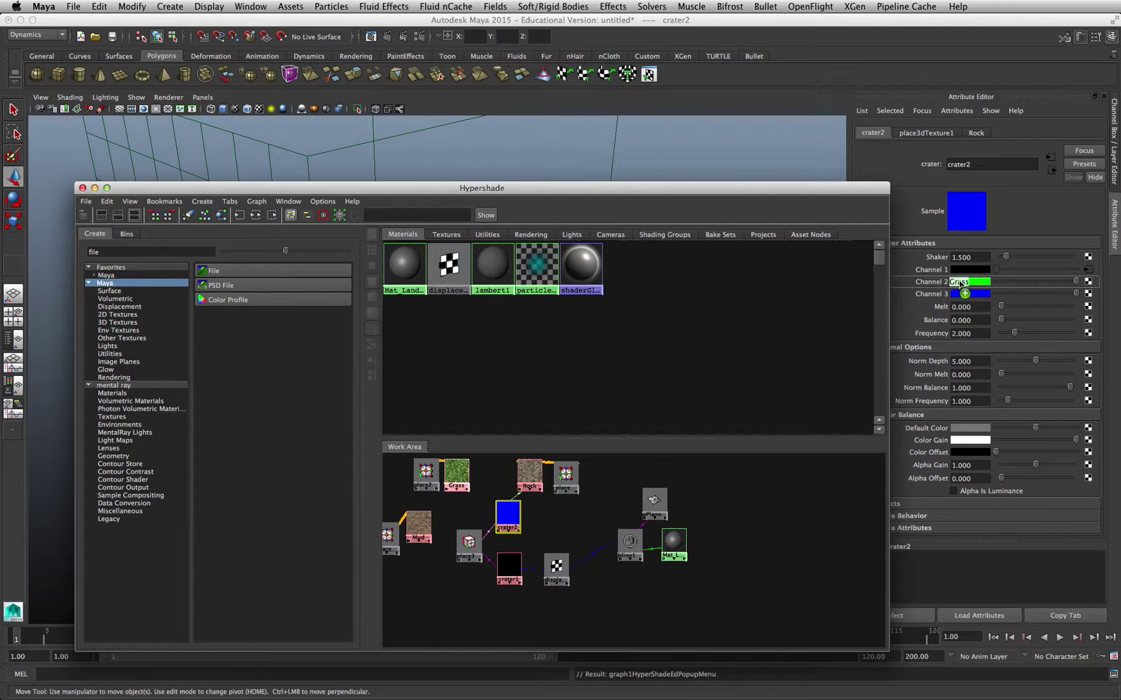
{"action": "middle_click_drag", "start_coordinate": [420, 528], "coordinate": [967, 294]}
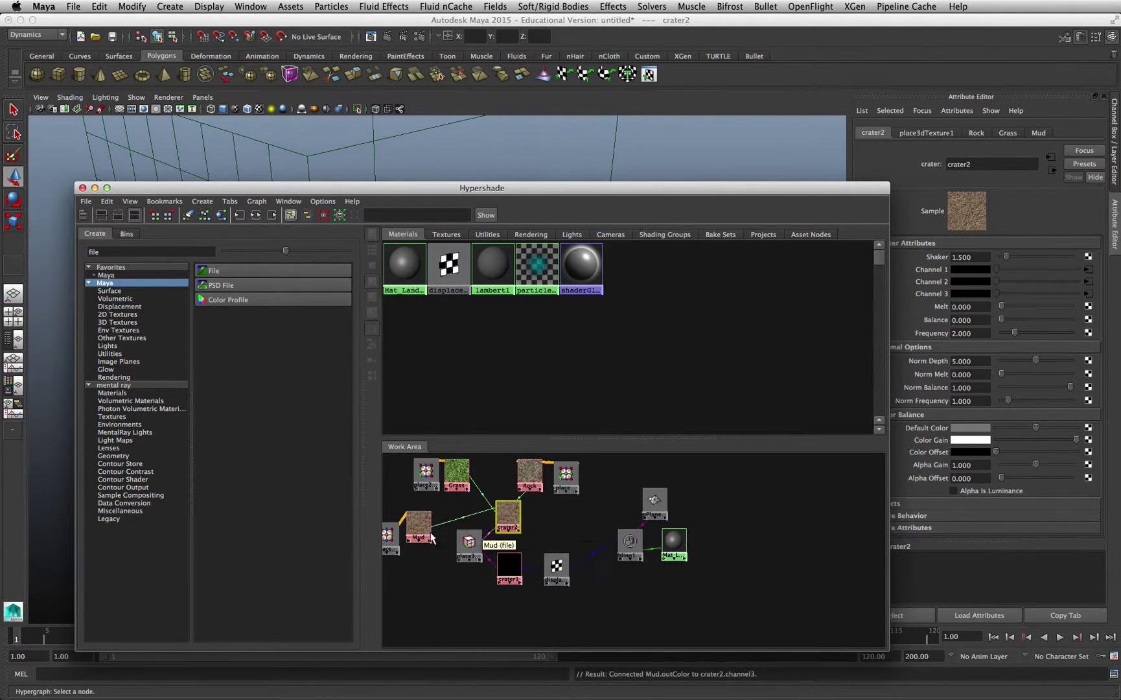
{"action": "mouse_move", "coordinate": [419, 527]}
{"action": "left_mouse_down"}
{"action": "mouse_move", "coordinate": [441, 529]}
{"action": "mouse_move", "coordinate": [403, 528]}
{"action": "mouse_move", "coordinate": [433, 535]}
{"action": "left_mouse_up"}
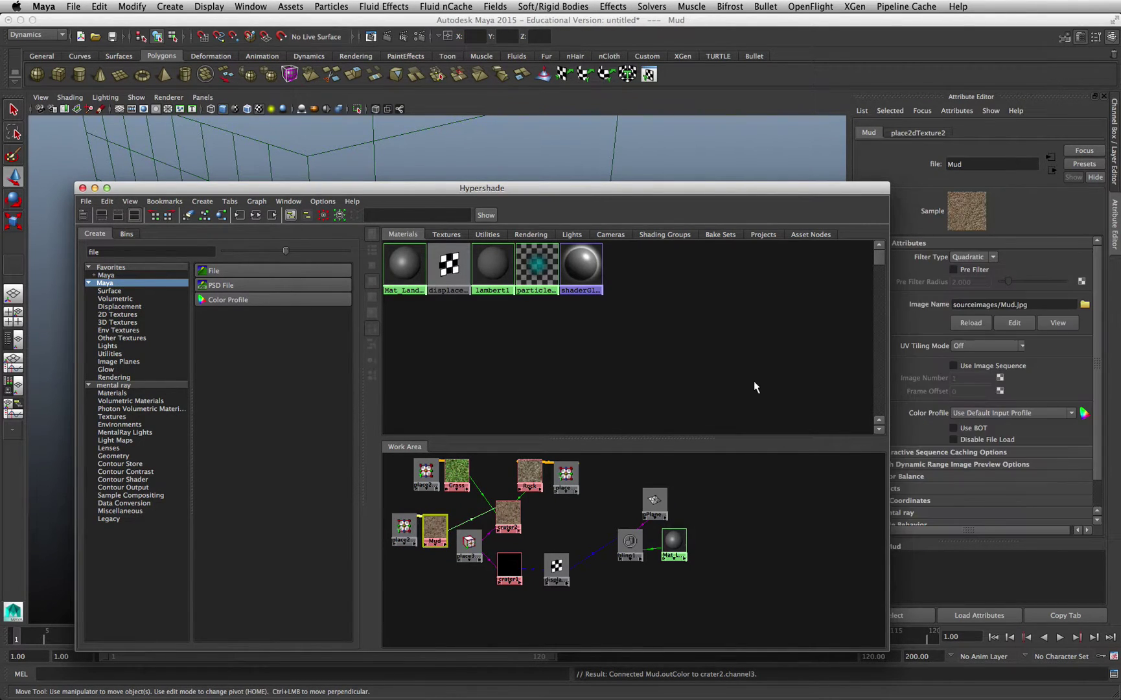
{"action": "left_click", "coordinate": [389, 35]}
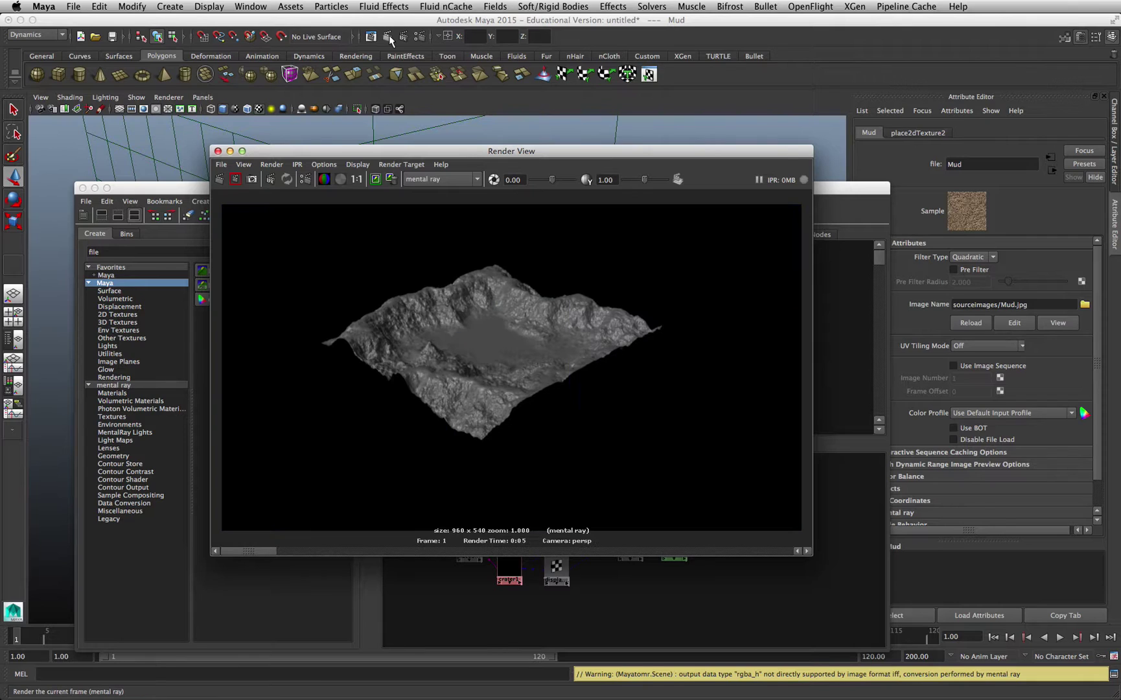
{"action": "left_click", "coordinate": [218, 151]}
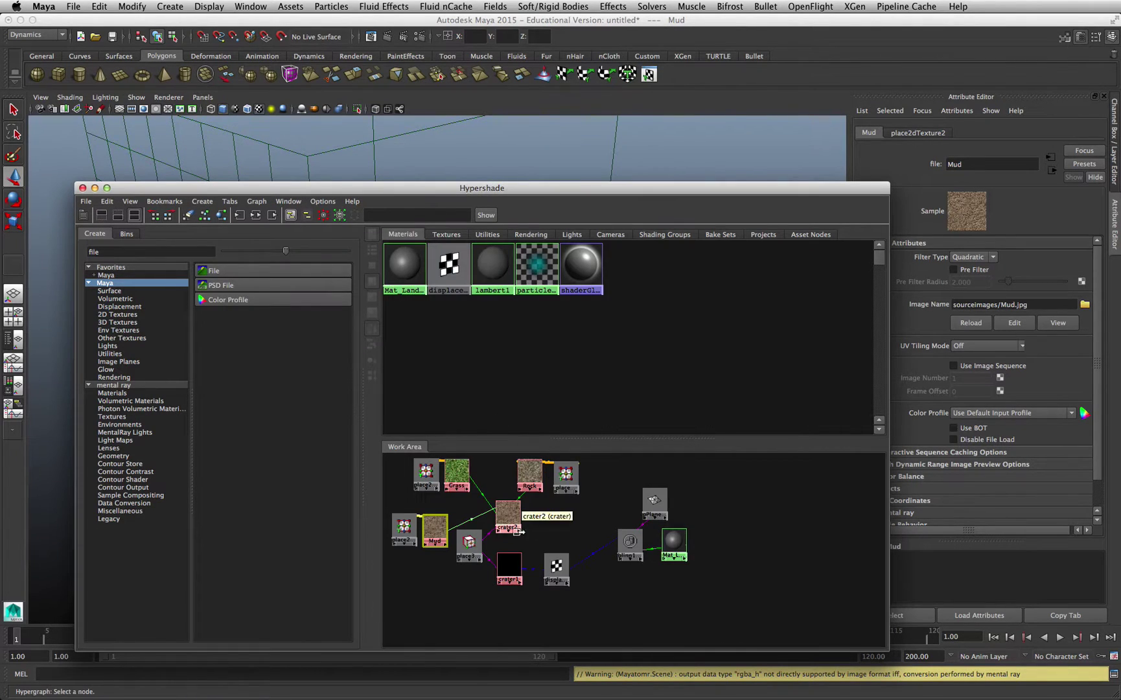
Step: Rearrange crater2, the placement nodes and Mat_Landscape closer together
{"action": "left_click_drag", "start_coordinate": [512, 516], "coordinate": [508, 515]}
{"action": "left_click_drag", "start_coordinate": [567, 482], "coordinate": [558, 475]}
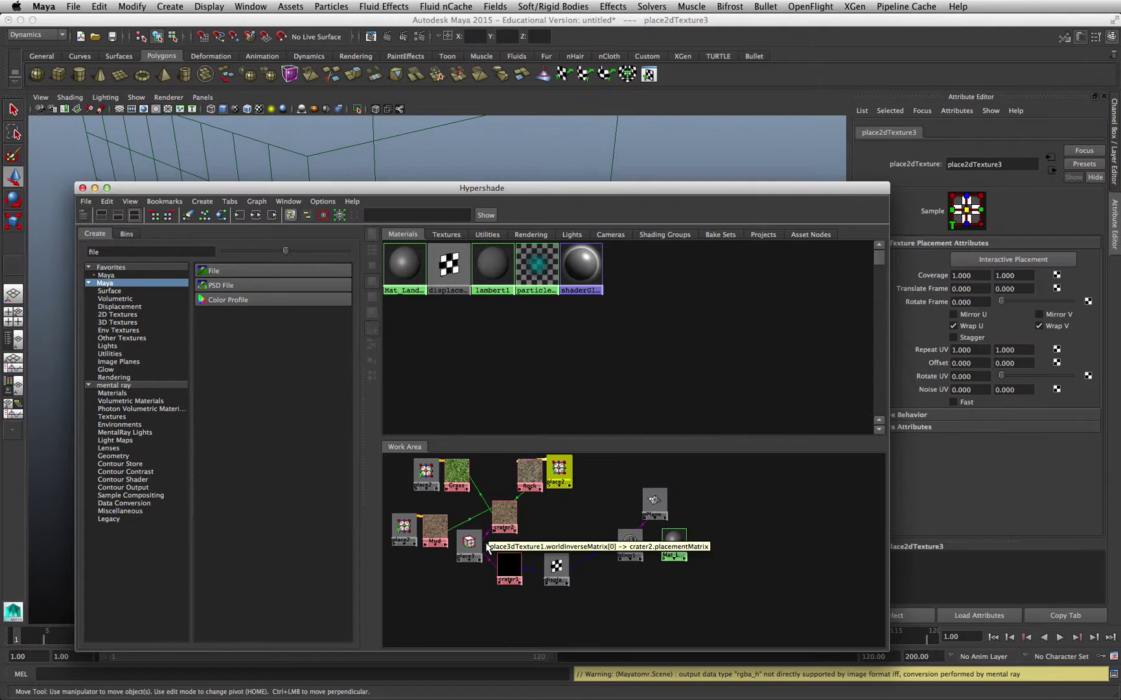
{"action": "left_click_drag", "start_coordinate": [469, 542], "coordinate": [460, 570]}
{"action": "left_click_drag", "start_coordinate": [493, 522], "coordinate": [503, 527]}
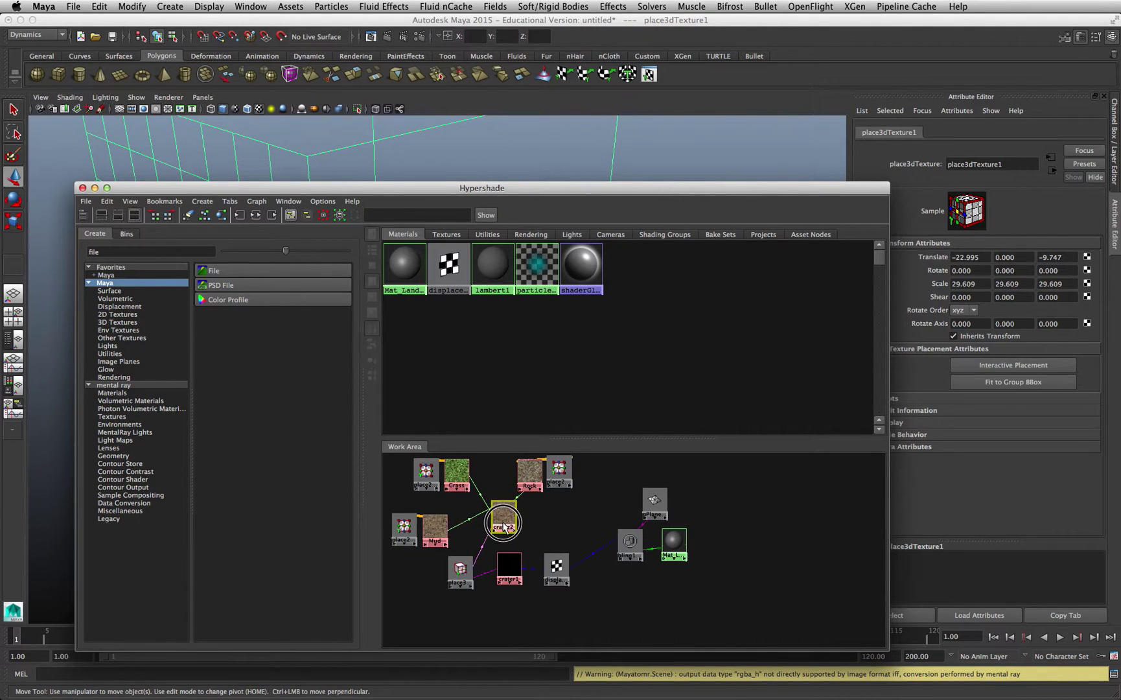
{"action": "left_click_drag", "start_coordinate": [673, 542], "coordinate": [586, 520]}
Step: Connect crater2 to Mat_Landscape's color and review the Rock, Grass and Mud textures
{"action": "left_click", "coordinate": [586, 521]}
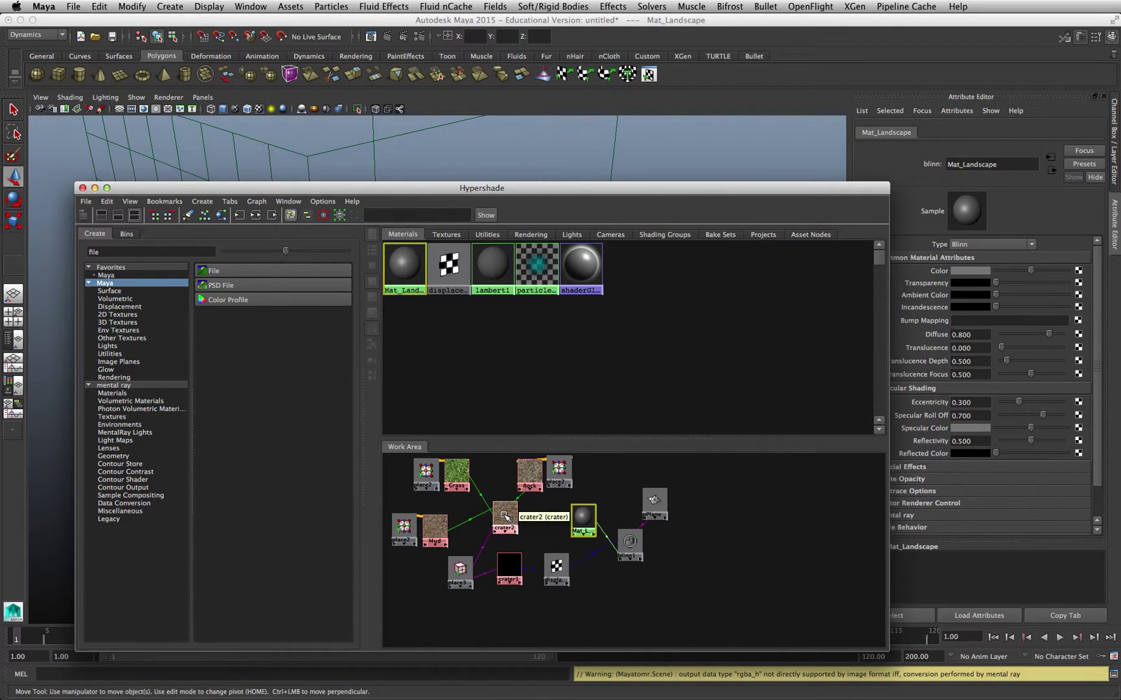
{"action": "middle_click_drag", "start_coordinate": [506, 517], "coordinate": [592, 522]}
{"action": "left_click", "coordinate": [600, 540]}
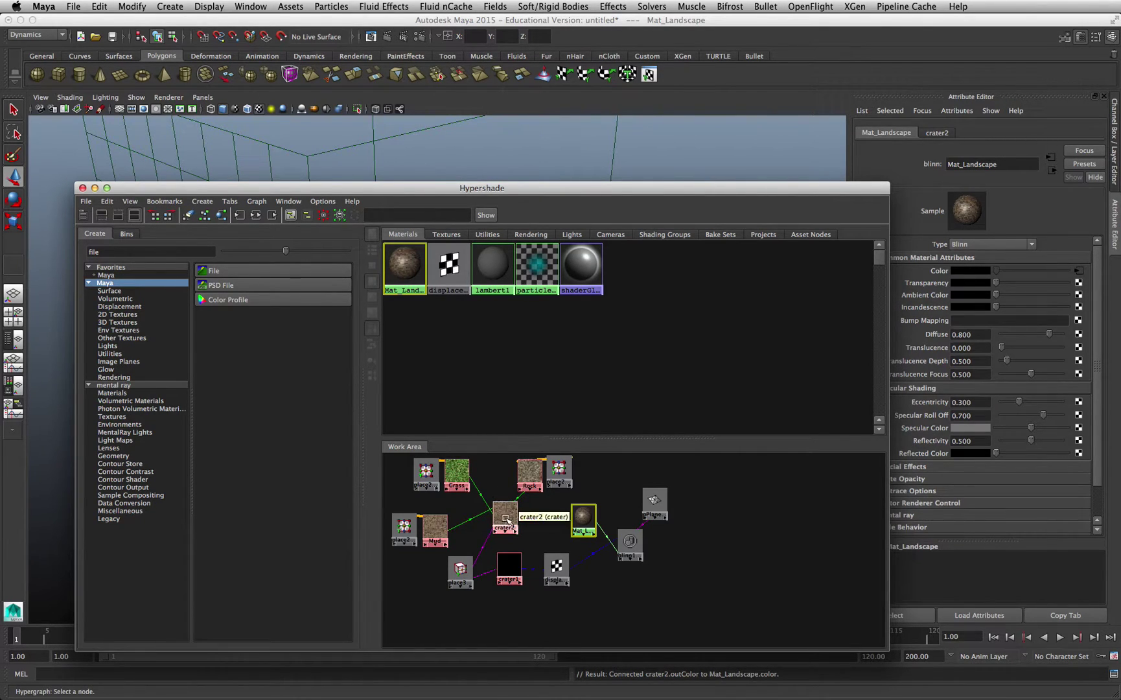
{"action": "left_click", "coordinate": [530, 472]}
{"action": "left_click", "coordinate": [457, 472]}
{"action": "left_click", "coordinate": [435, 529]}
{"action": "left_click", "coordinate": [585, 518]}
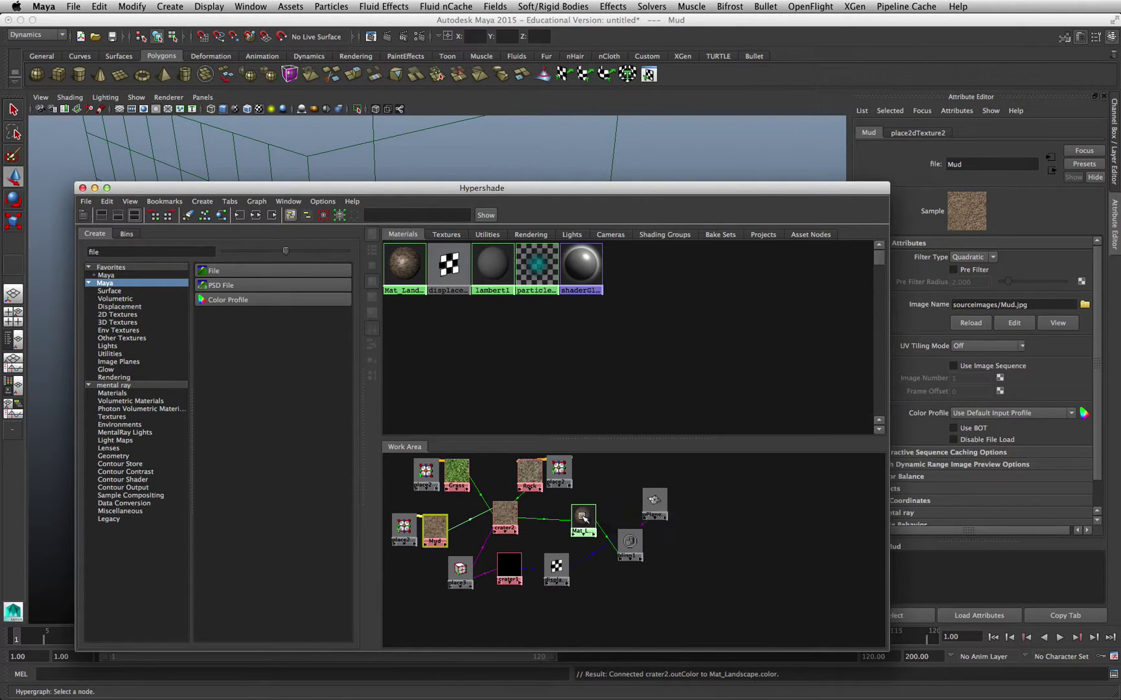
Step: Render in mental ray, move the camera closer and lower, then render again
{"action": "left_click", "coordinate": [388, 35]}
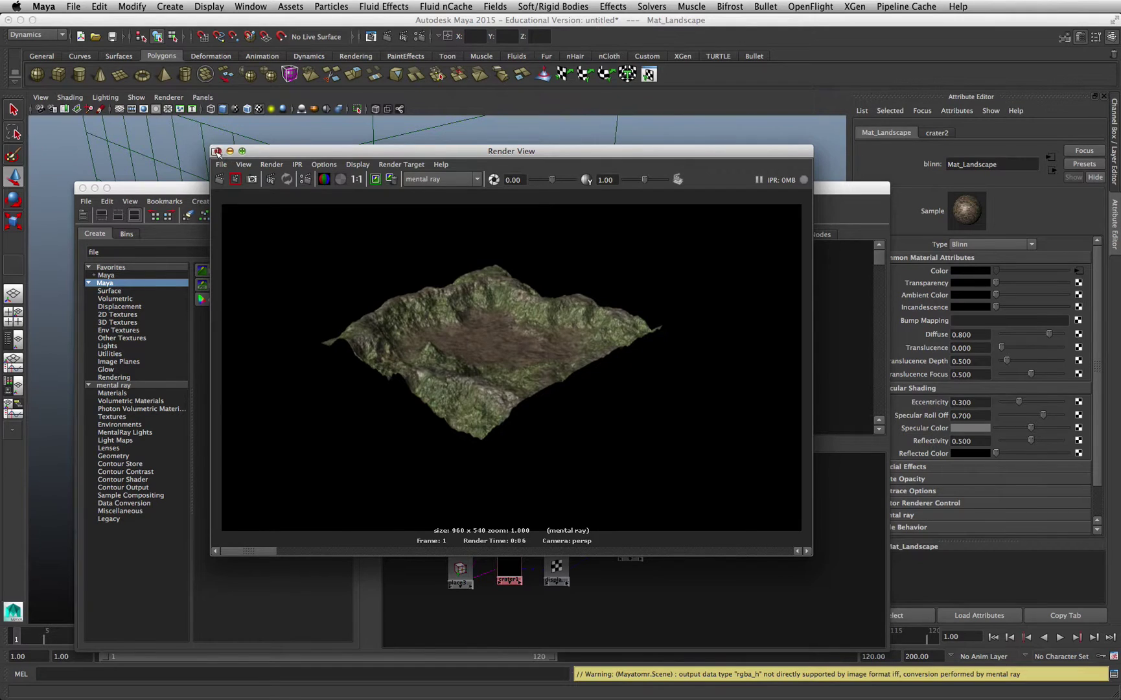
{"action": "left_click", "coordinate": [217, 151]}
{"action": "left_click_drag", "start_coordinate": [283, 188], "coordinate": [262, 438]}
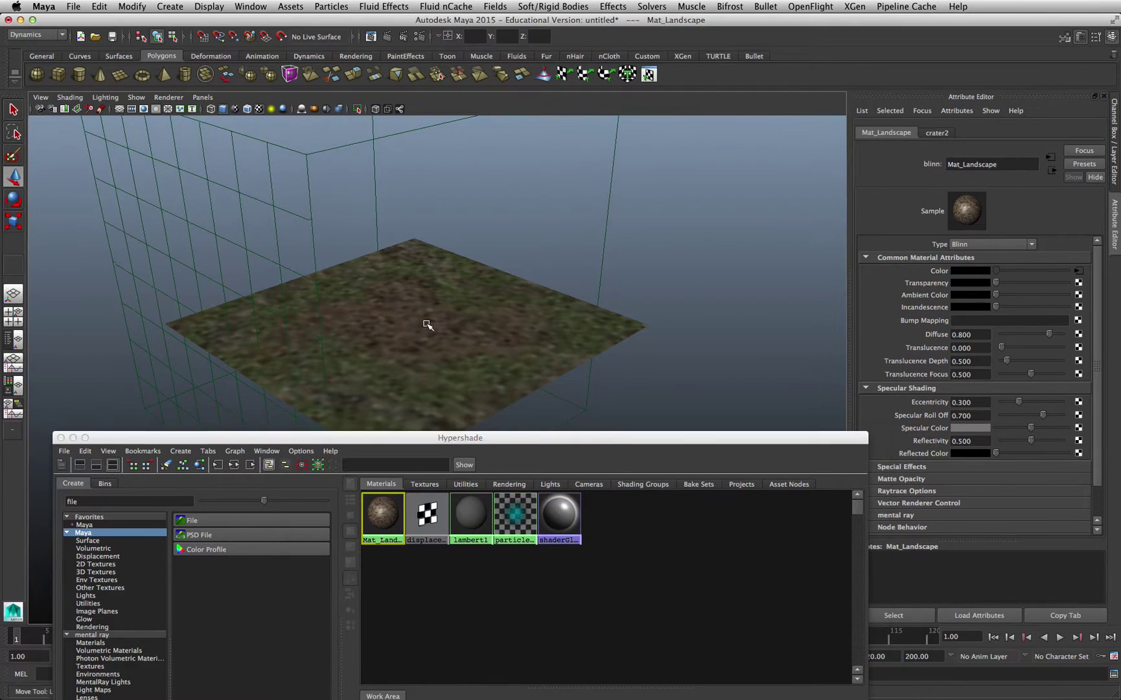
{"action": "scroll", "coordinate": [428, 325], "scroll_direction": "up", "scroll_amount": 5}
{"action": "scroll", "coordinate": [428, 325], "scroll_direction": "up", "scroll_amount": 3}
{"action": "mouse_move", "coordinate": [428, 325]}
{"action": "left_mouse_down", "text": "alt"}
{"action": "mouse_move", "coordinate": [398, 318]}
{"action": "mouse_move", "coordinate": [422, 318]}
{"action": "left_mouse_up", "text": "alt"}
{"action": "left_click", "coordinate": [388, 37]}
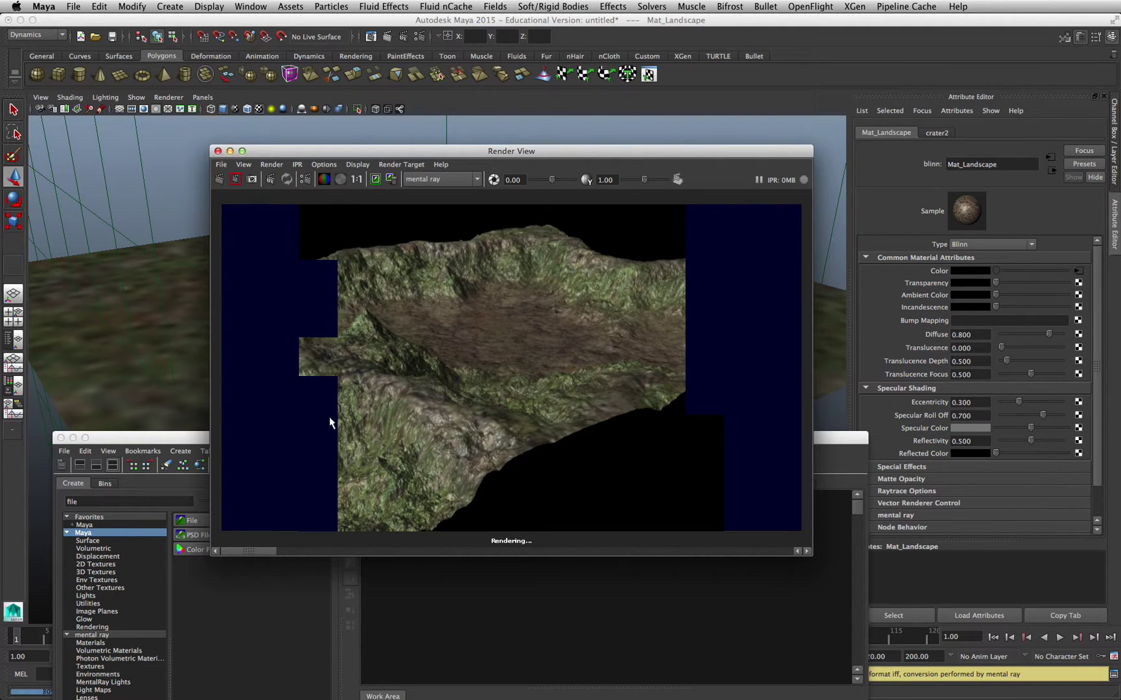
{"action": "left_click", "coordinate": [217, 154]}
Step: Set Repeat UV to 10 × 10 on the Grass, Rock and Mud placement nodes
{"action": "left_click_drag", "start_coordinate": [510, 435], "coordinate": [444, 203]}
{"action": "left_click", "coordinate": [336, 480]}
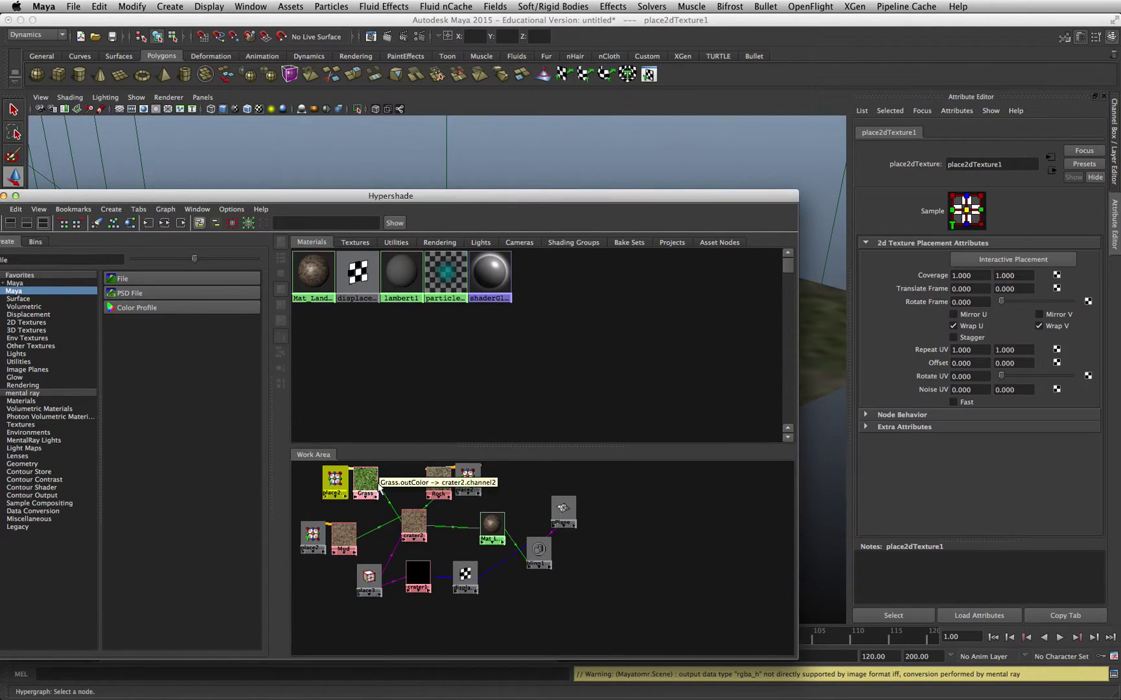
{"action": "left_click", "coordinate": [971, 349]}
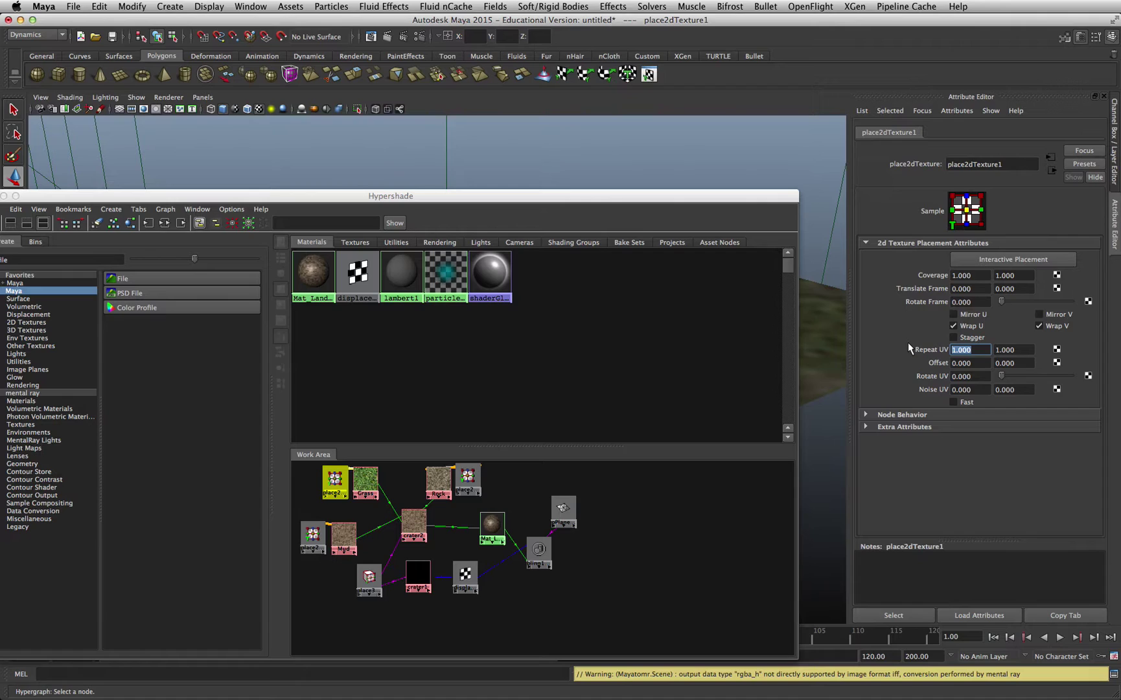
{"action": "type", "text": "10"}
{"action": "key", "text": "Tab"}
{"action": "type", "text": "10"}
{"action": "key", "text": "Return"}
{"action": "left_click", "coordinate": [468, 479]}
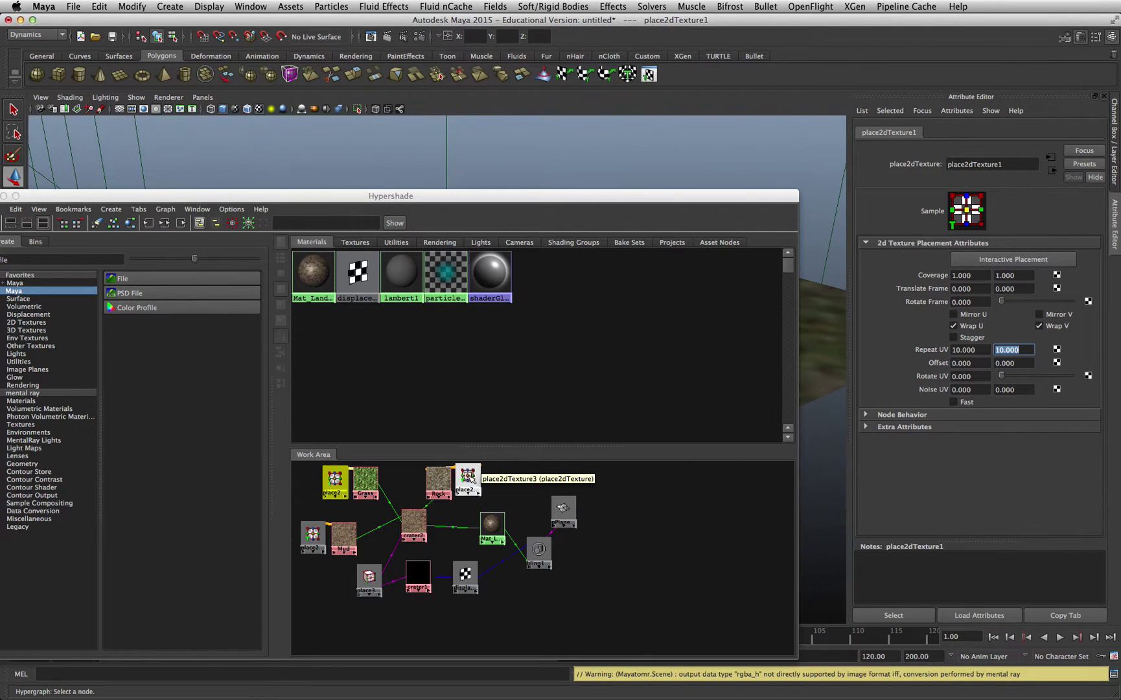
{"action": "left_click", "coordinate": [970, 349]}
{"action": "type", "text": "10"}
{"action": "key", "text": "Tab"}
{"action": "type", "text": "10"}
{"action": "key", "text": "Return"}
{"action": "left_click", "coordinate": [312, 537]}
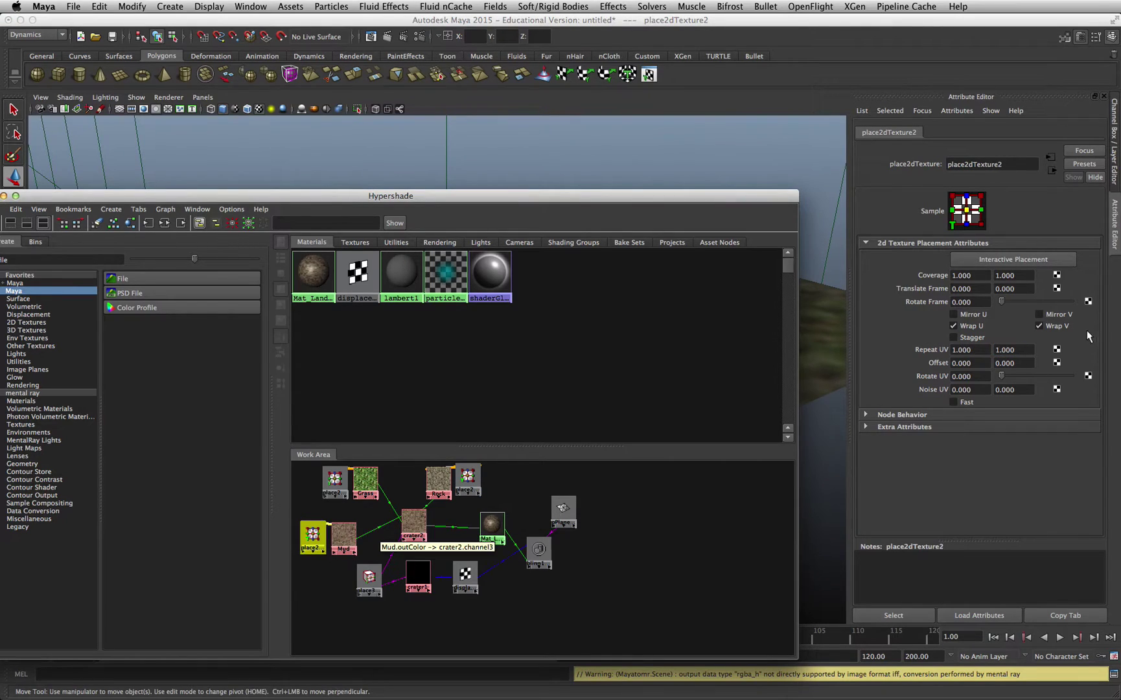
{"action": "left_click", "coordinate": [971, 350]}
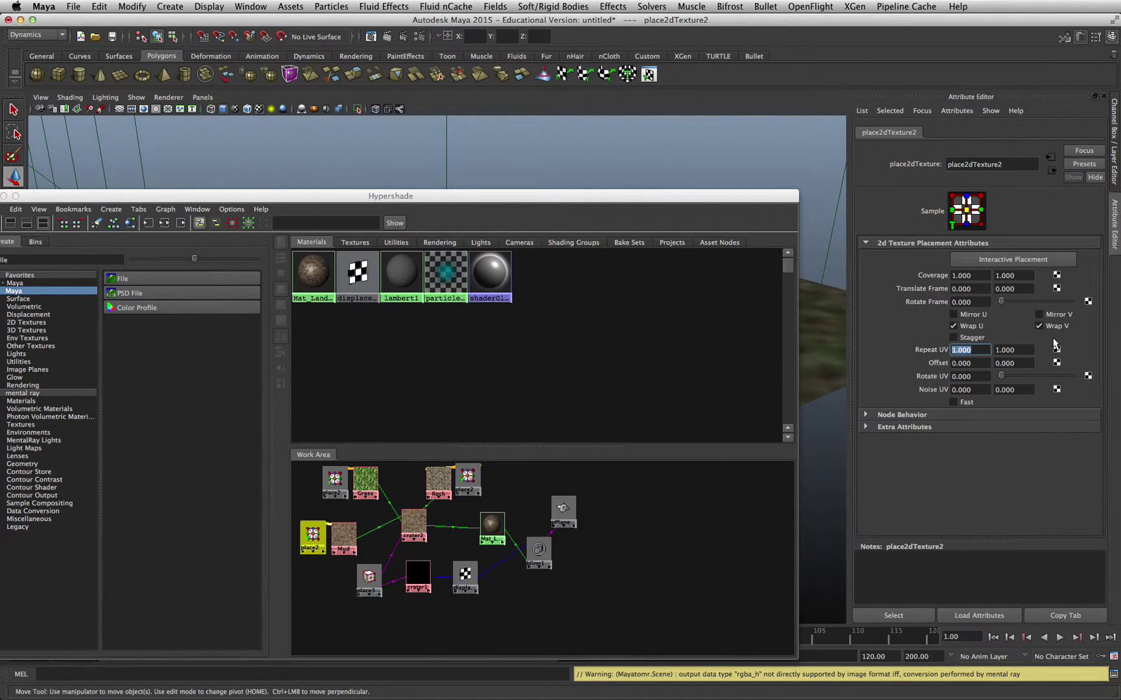
{"action": "type", "text": "10"}
{"action": "key", "text": "Tab"}
{"action": "type", "text": "10.000"}
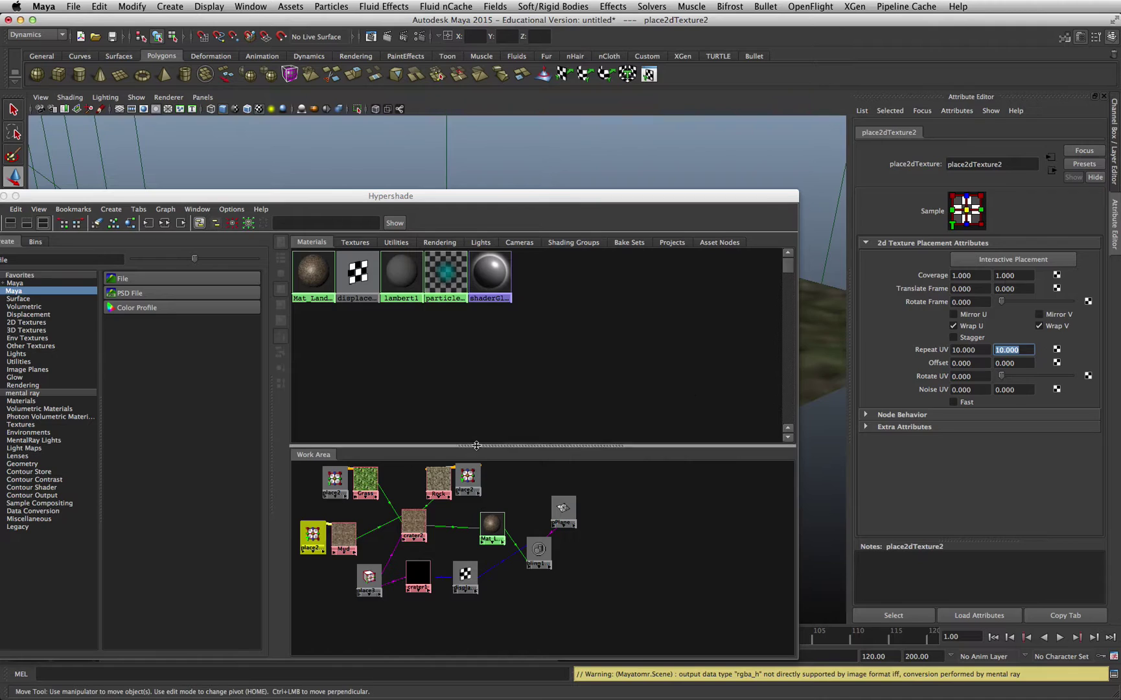
Step: Move the Rock placement node to the top-left and delete the Grass and Mud placement nodes
{"action": "left_click", "coordinate": [345, 485]}
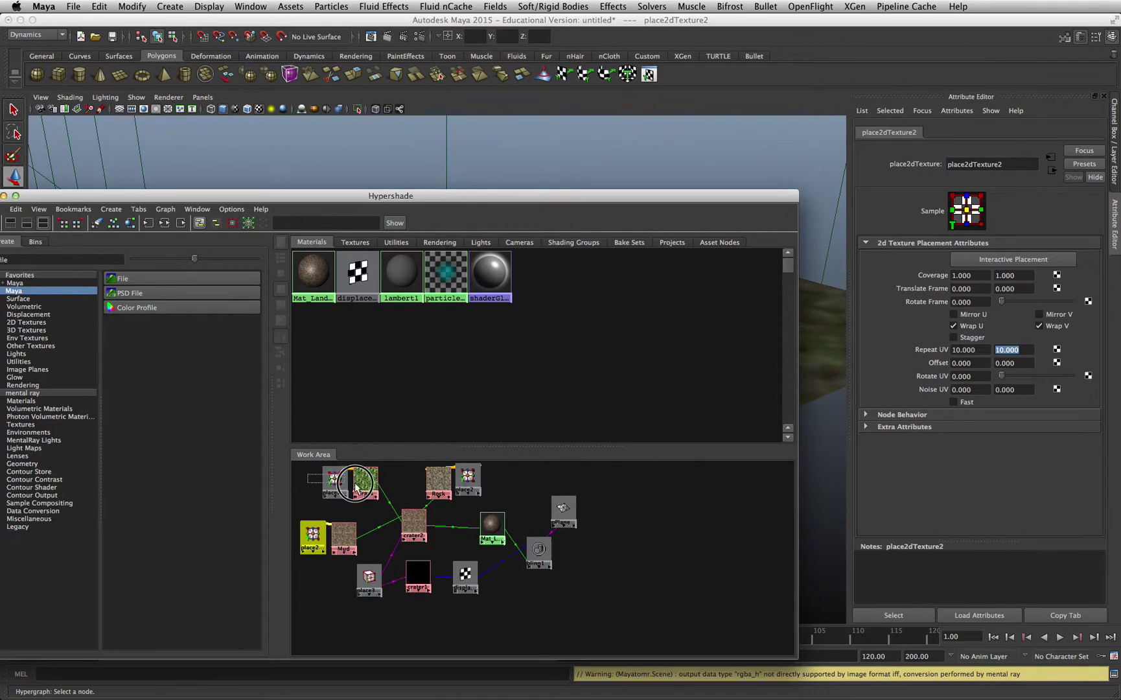
{"action": "left_click_drag", "start_coordinate": [344, 485], "coordinate": [326, 497]}
{"action": "mouse_move", "coordinate": [415, 468]}
{"action": "left_mouse_down"}
{"action": "mouse_move", "coordinate": [446, 481]}
{"action": "mouse_move", "coordinate": [384, 494]}
{"action": "left_mouse_up"}
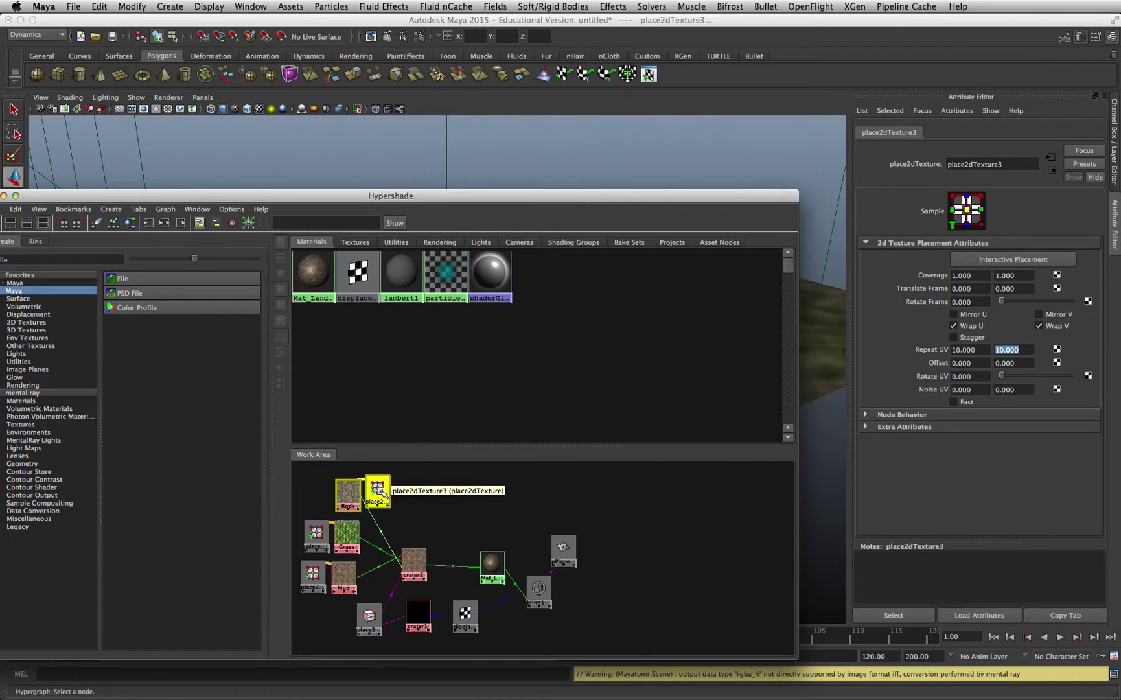
{"action": "mouse_move", "coordinate": [379, 491]}
{"action": "left_mouse_down"}
{"action": "mouse_move", "coordinate": [317, 483]}
{"action": "mouse_move", "coordinate": [320, 494]}
{"action": "left_mouse_up"}
{"action": "left_click", "coordinate": [319, 528]}
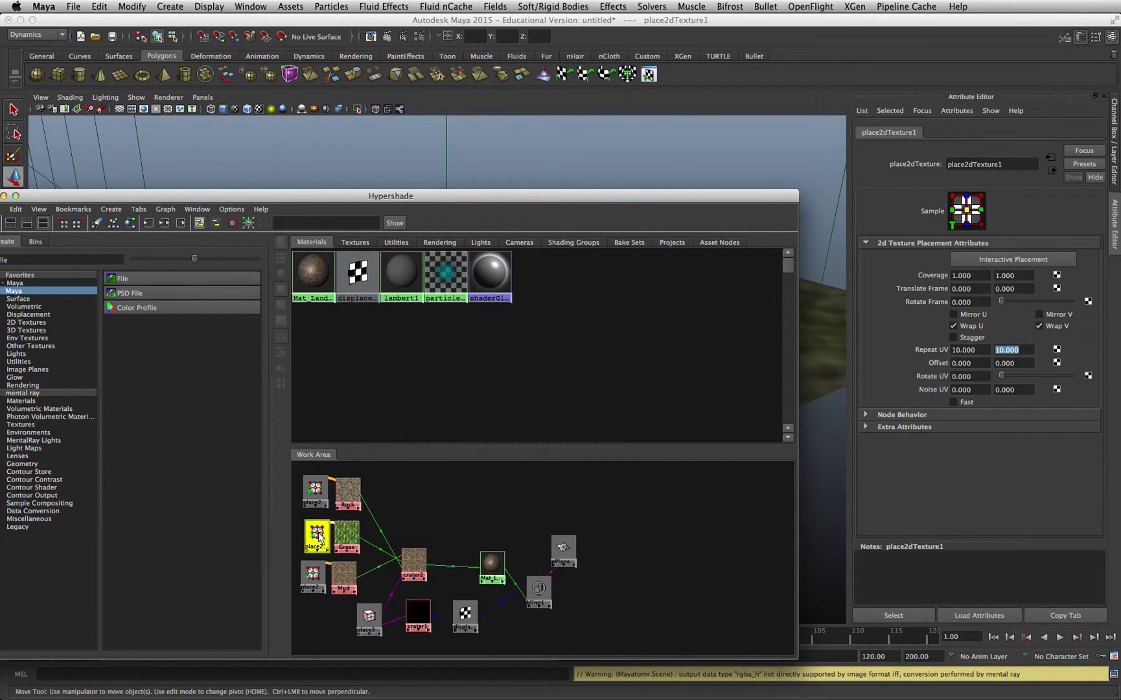
{"action": "left_click", "coordinate": [314, 574], "text": "shift"}
{"action": "key", "text": "Delete"}
Step: Link the remaining placement node to Grass and Mud, then render in mental ray
{"action": "middle_click_drag", "start_coordinate": [315, 490], "coordinate": [350, 538]}
{"action": "left_click", "coordinate": [366, 552]}
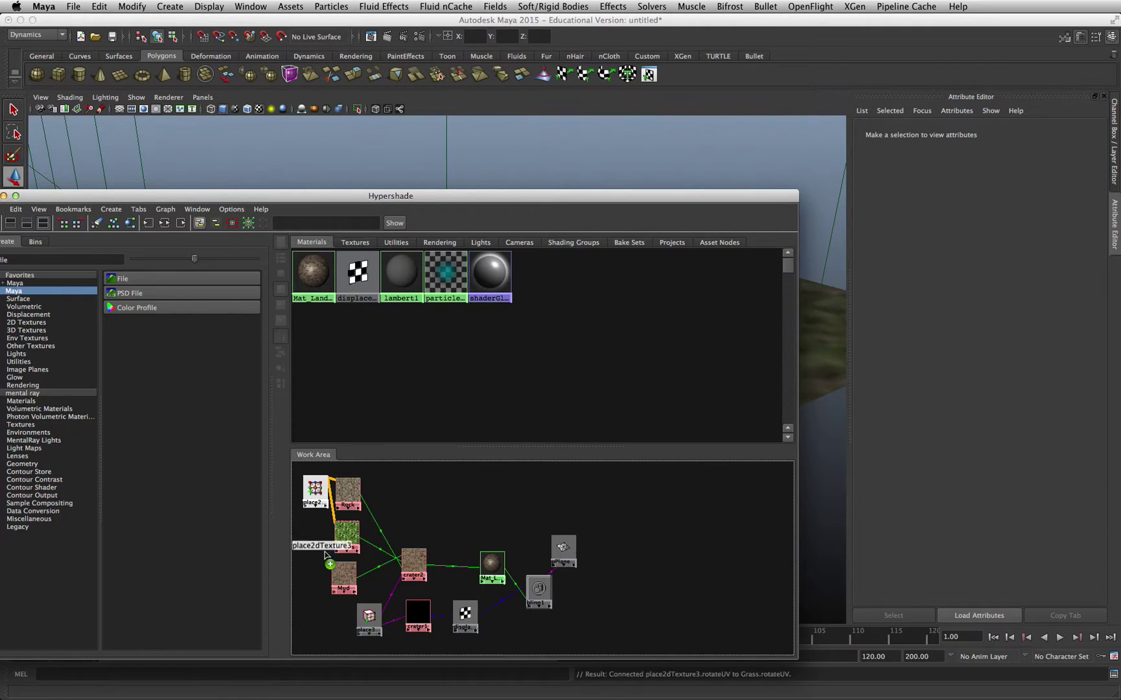
{"action": "middle_click_drag", "start_coordinate": [315, 489], "coordinate": [341, 575]}
{"action": "left_click", "coordinate": [370, 591]}
{"action": "left_click_drag", "start_coordinate": [316, 490], "coordinate": [311, 544]}
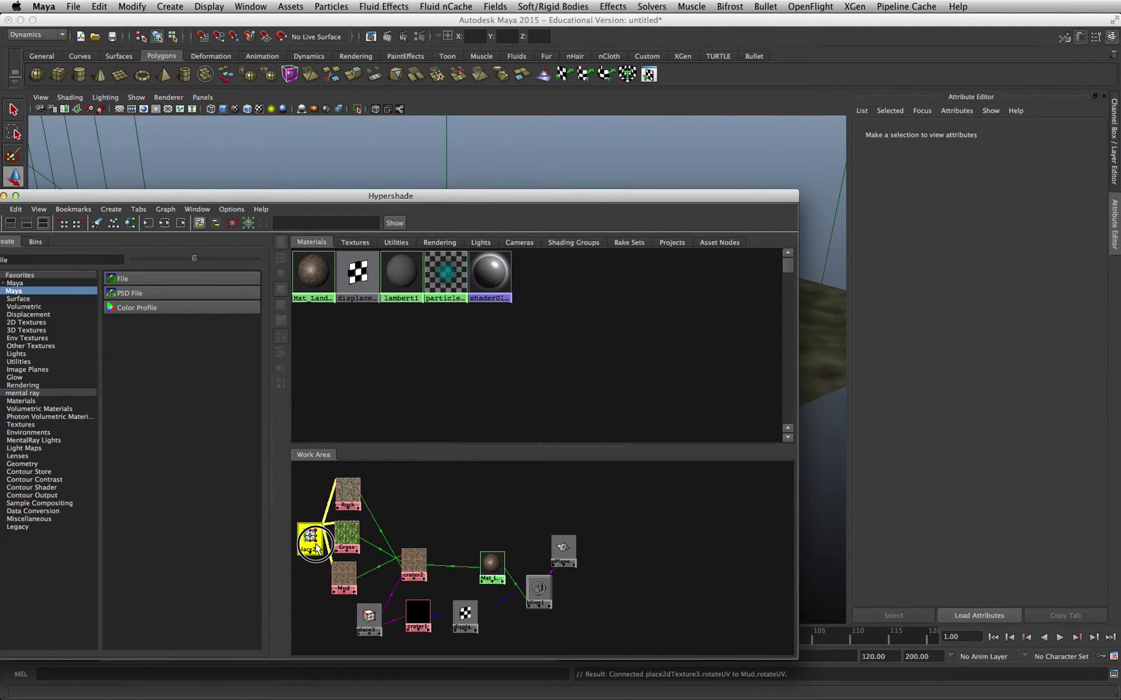
{"action": "left_click_drag", "start_coordinate": [414, 563], "coordinate": [411, 538]}
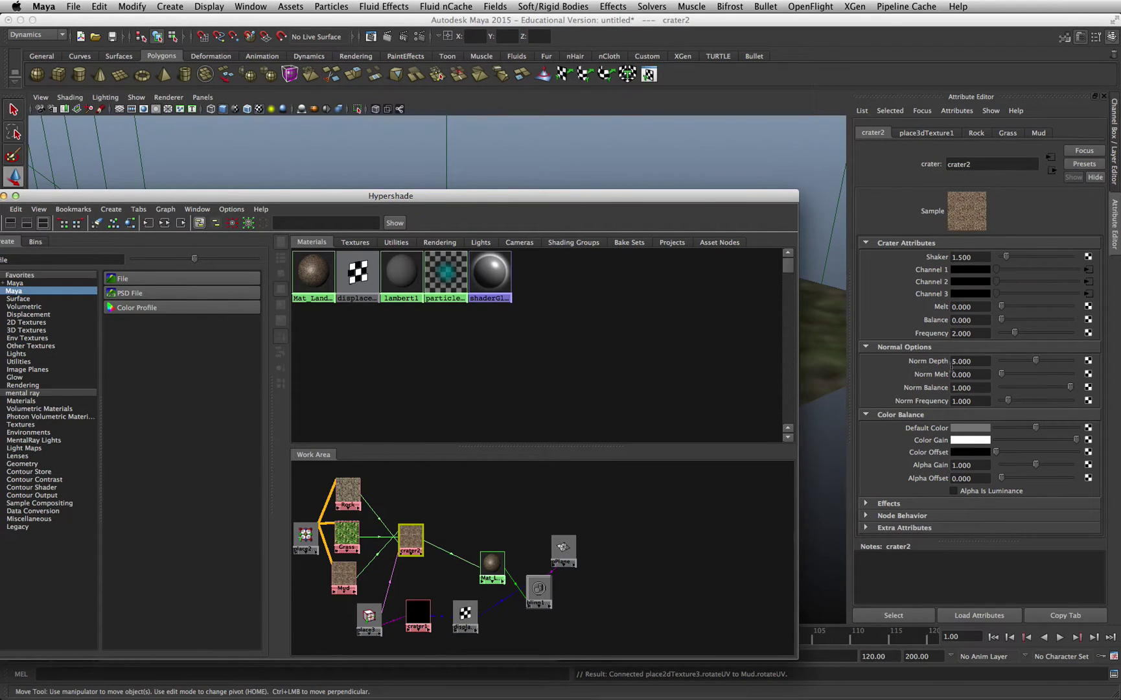
{"action": "left_click", "coordinate": [305, 535]}
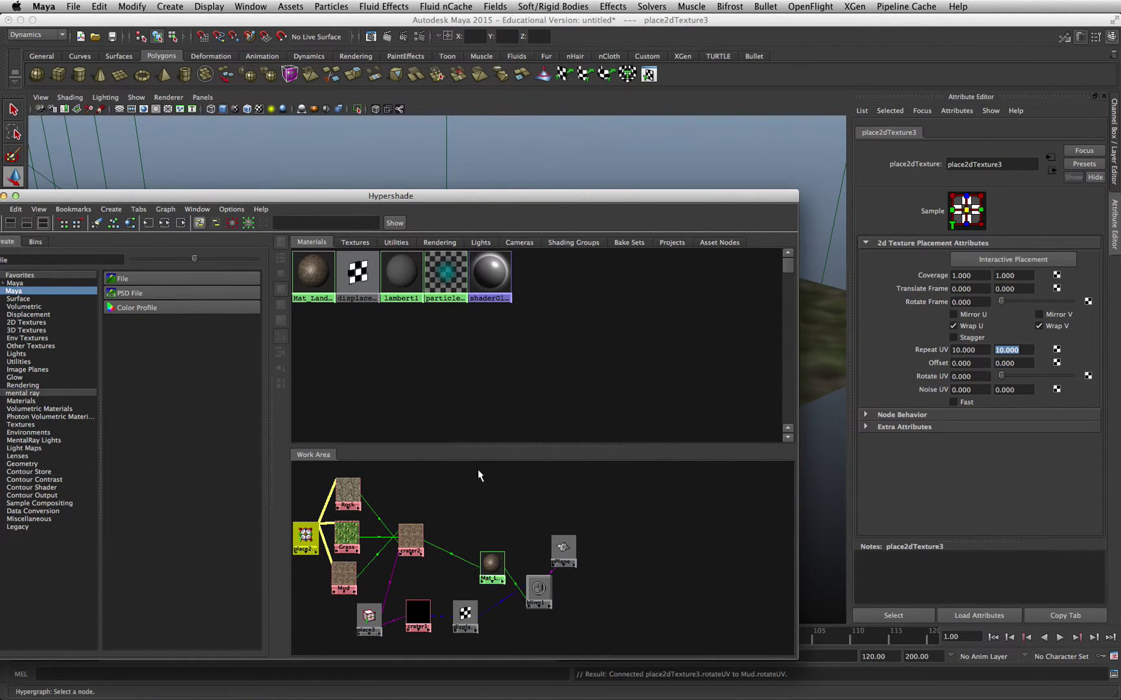
{"action": "left_click", "coordinate": [458, 148]}
{"action": "left_click", "coordinate": [388, 37]}
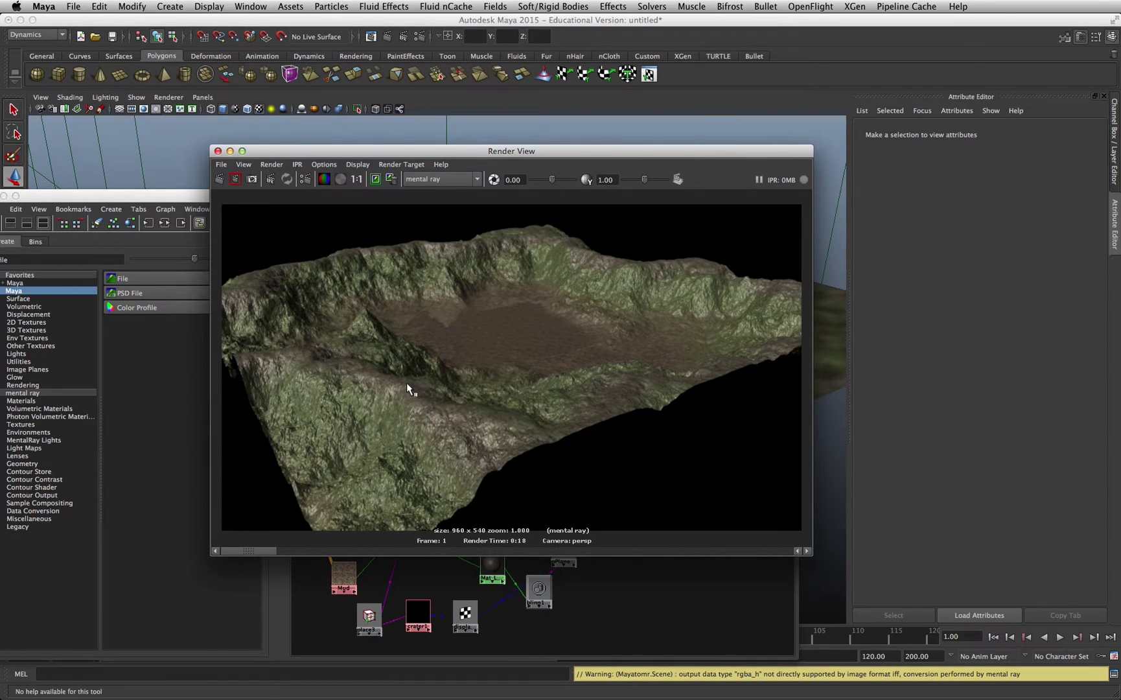
Step: Close the finished render and show the Mat_Landscape material's attributes
{"action": "left_click", "coordinate": [218, 151]}
{"action": "left_click", "coordinate": [492, 563]}
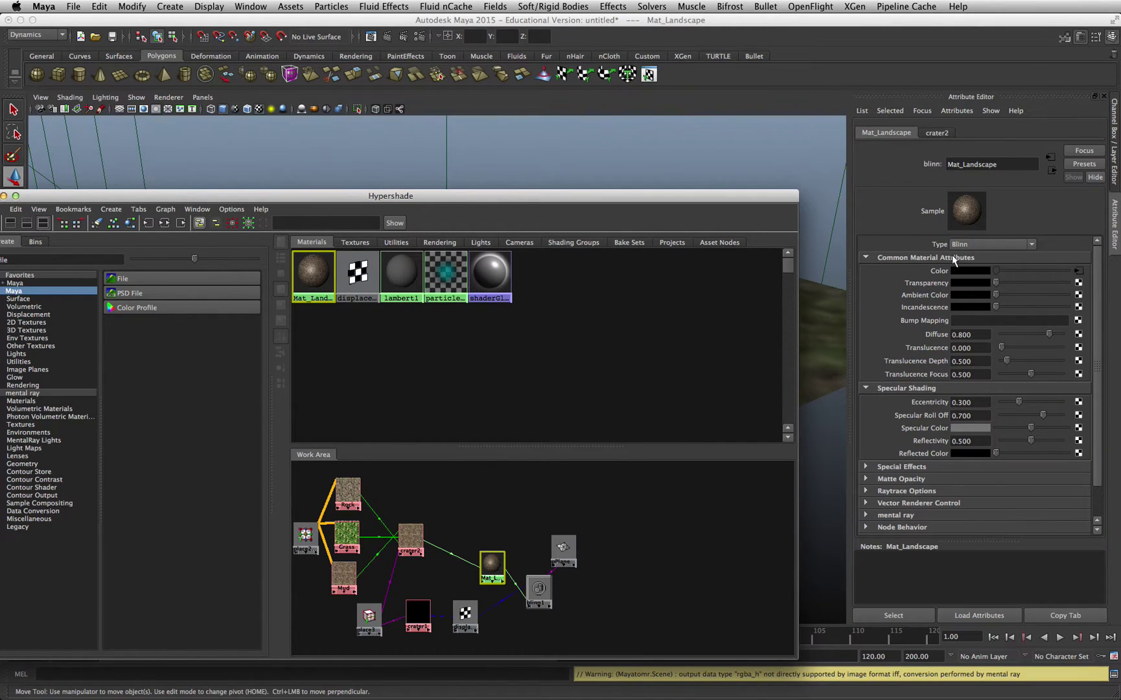
Step: Change the Mat_Landscape material type from Blinn to Lambert
{"action": "left_click", "coordinate": [966, 245]}
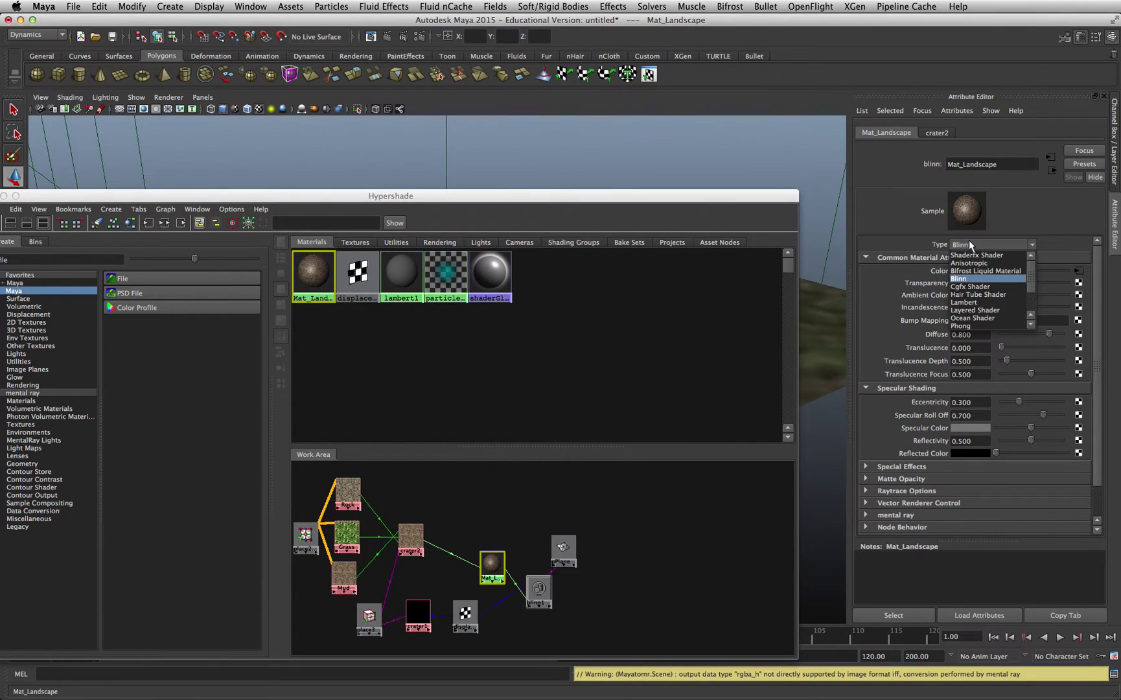
{"action": "left_click", "coordinate": [974, 303]}
{"action": "mouse_move", "coordinate": [538, 590]}
{"action": "left_mouse_down"}
{"action": "mouse_move", "coordinate": [496, 517]}
{"action": "mouse_move", "coordinate": [558, 560]}
{"action": "left_mouse_up"}
{"action": "left_click", "coordinate": [584, 536]}
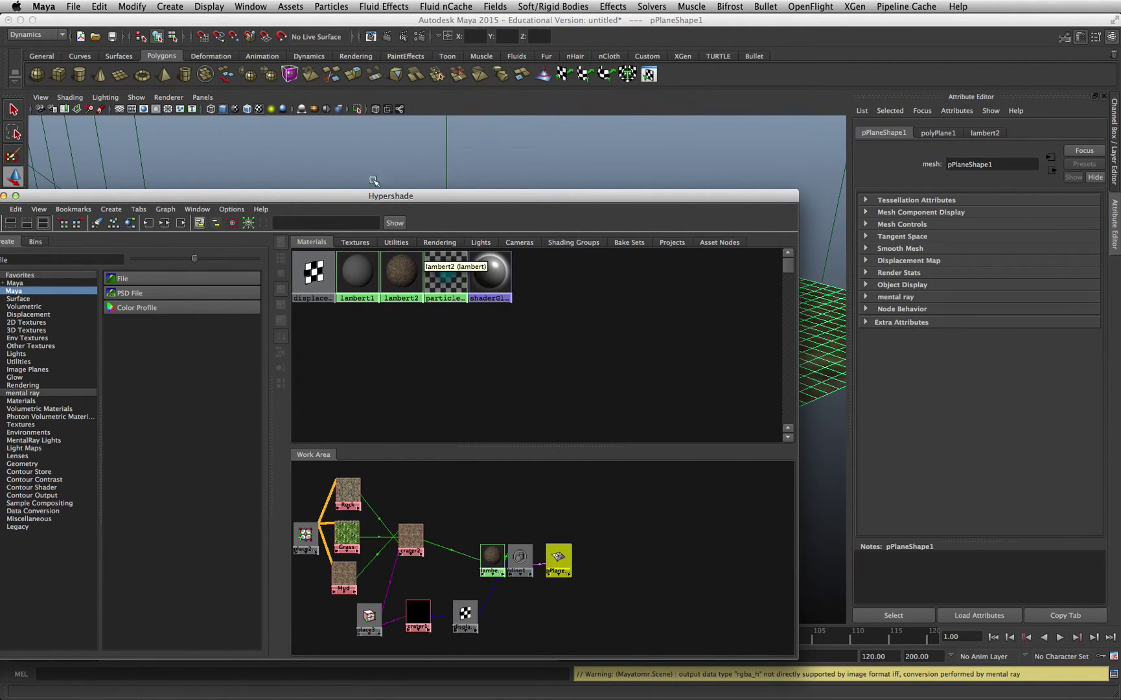
Step: Reframe the plane in the viewport and render it with mental ray
{"action": "left_click_drag", "start_coordinate": [376, 201], "coordinate": [383, 302]}
{"action": "left_click_drag", "start_coordinate": [408, 244], "coordinate": [411, 168], "text": "alt"}
{"action": "left_click", "coordinate": [387, 37]}
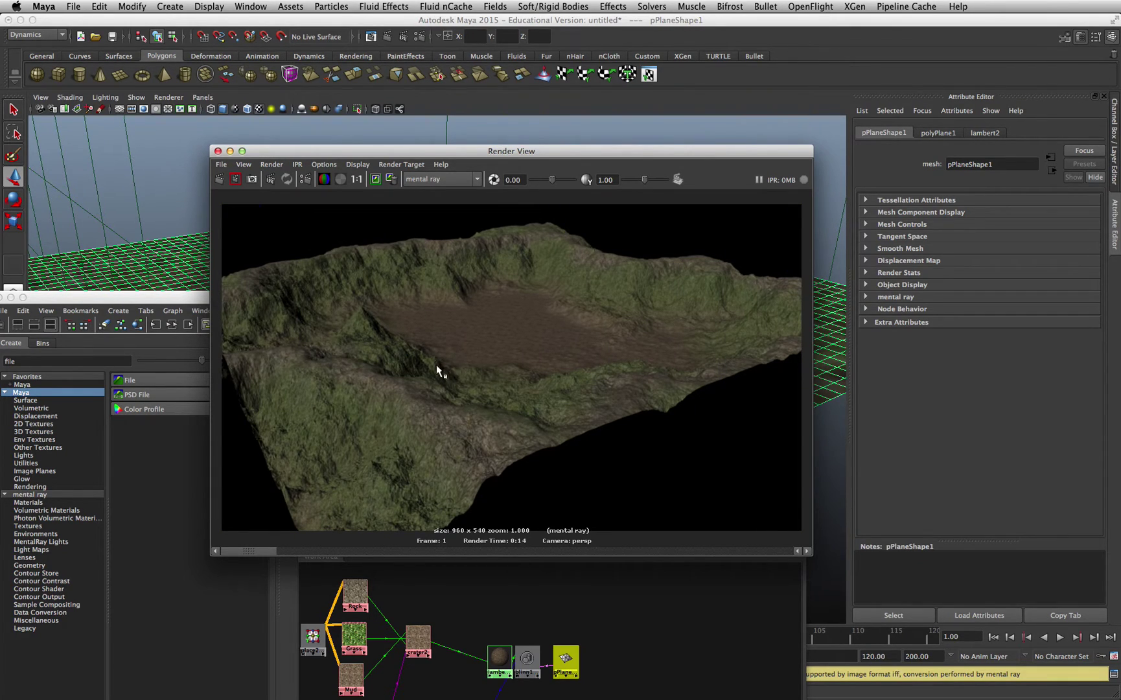
{"action": "left_click", "coordinate": [232, 152]}
Step: Convert the plane's displacement into polygon geometry via Modify > Convert
{"action": "mouse_move", "coordinate": [365, 302]}
{"action": "left_mouse_down"}
{"action": "mouse_move", "coordinate": [453, 441]}
{"action": "mouse_move", "coordinate": [459, 476]}
{"action": "left_mouse_up"}
{"action": "left_click_drag", "start_coordinate": [456, 335], "coordinate": [376, 332], "text": "alt"}
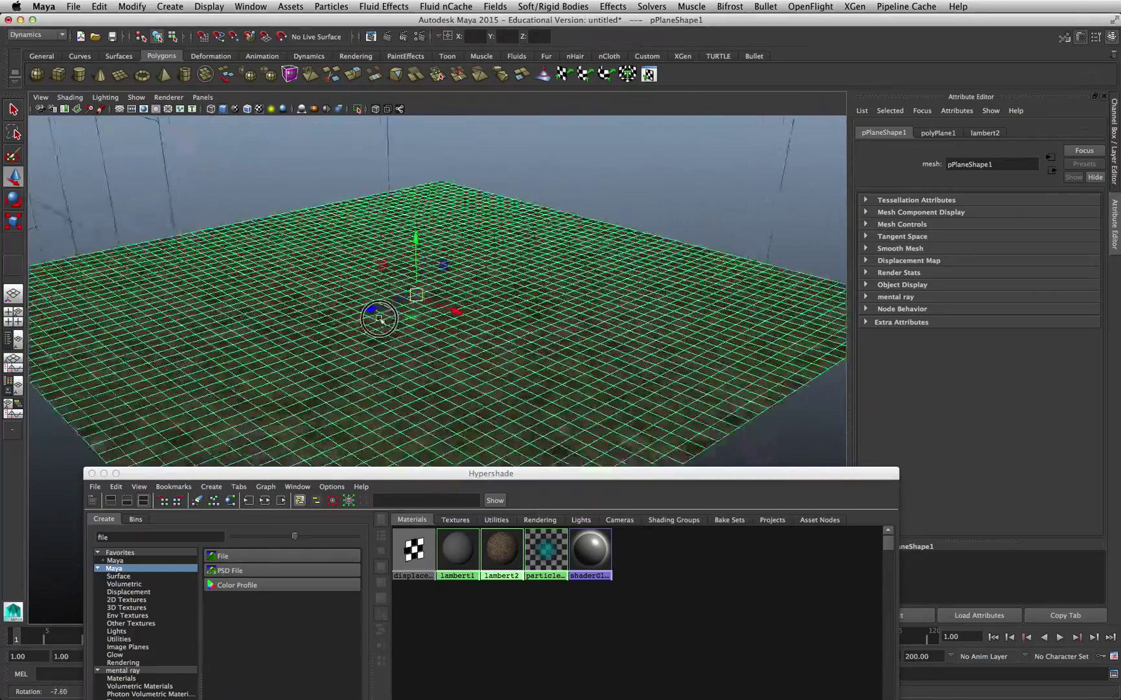
{"action": "scroll", "coordinate": [375, 332], "scroll_direction": "down", "scroll_amount": 3}
{"action": "scroll", "coordinate": [389, 321], "scroll_direction": "down", "scroll_amount": 5}
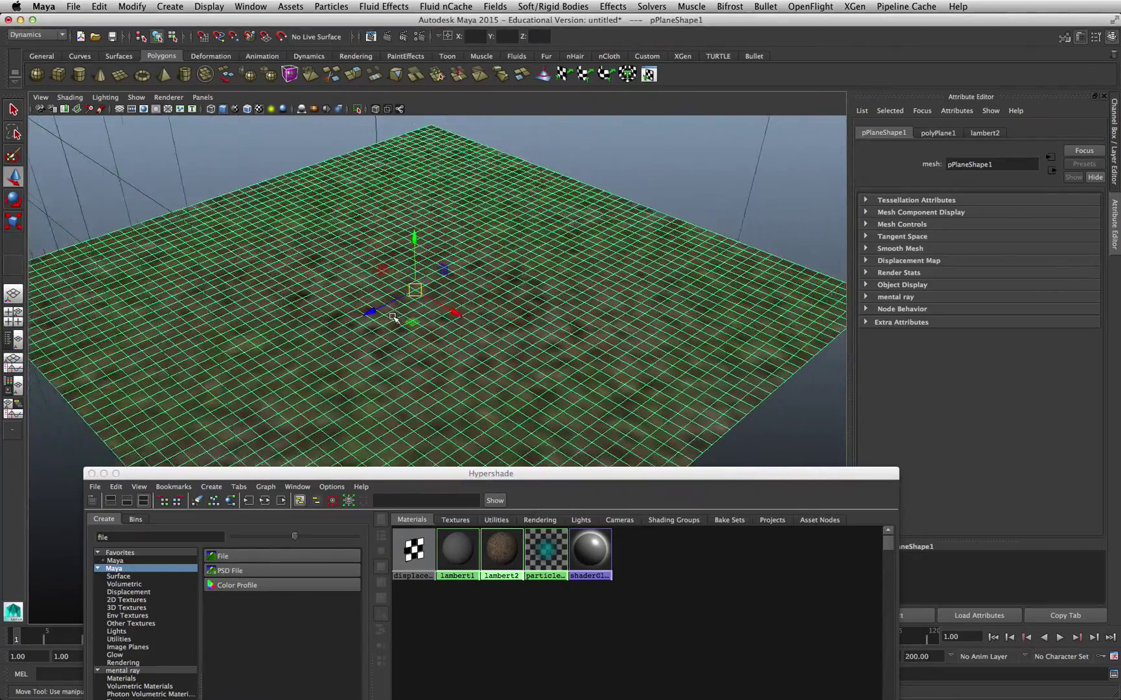
{"action": "left_click_drag", "start_coordinate": [349, 295], "coordinate": [374, 291], "text": "alt"}
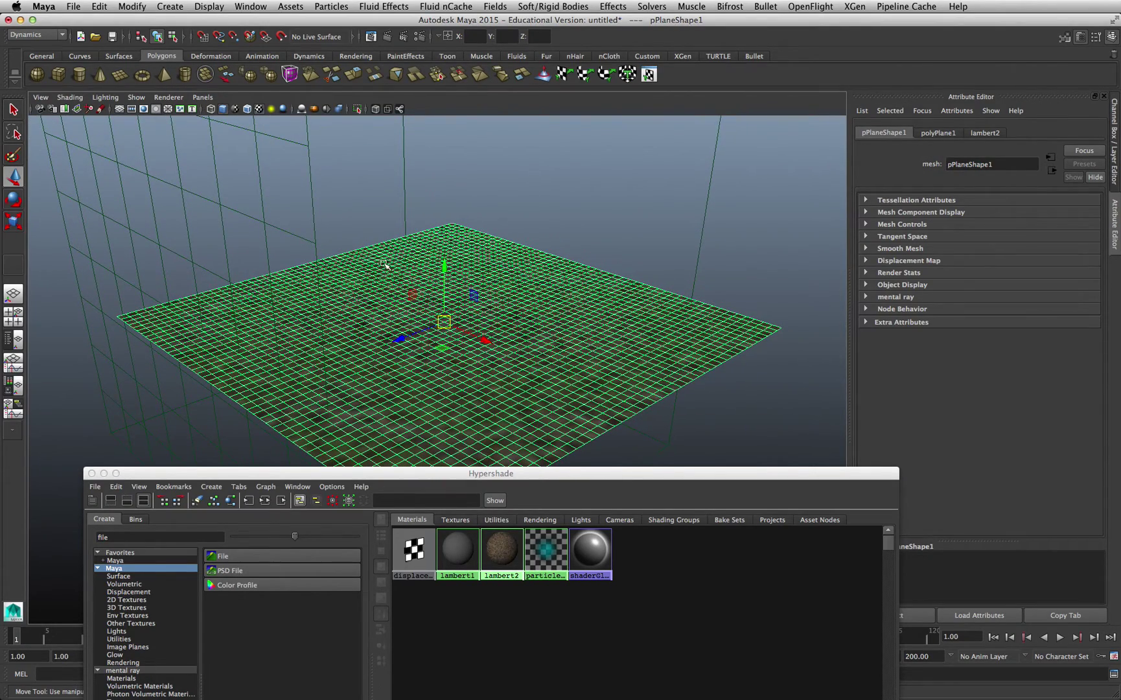
{"action": "left_click", "coordinate": [494, 238]}
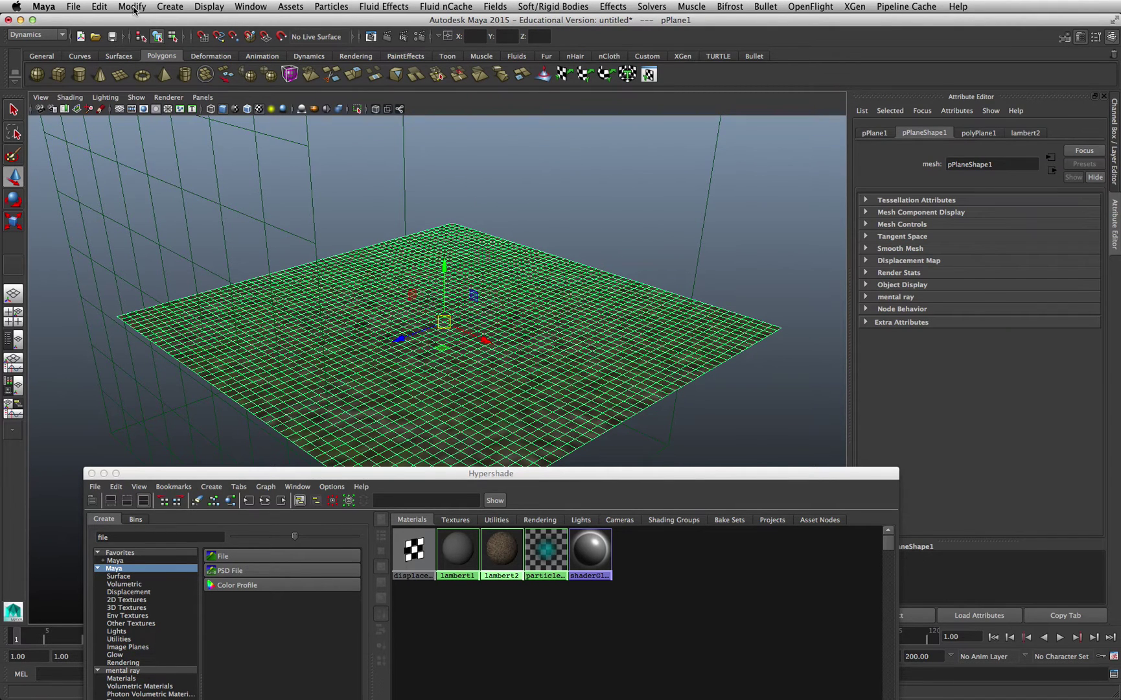
{"action": "left_click", "coordinate": [135, 9]}
{"action": "mouse_move", "coordinate": [166, 217]}
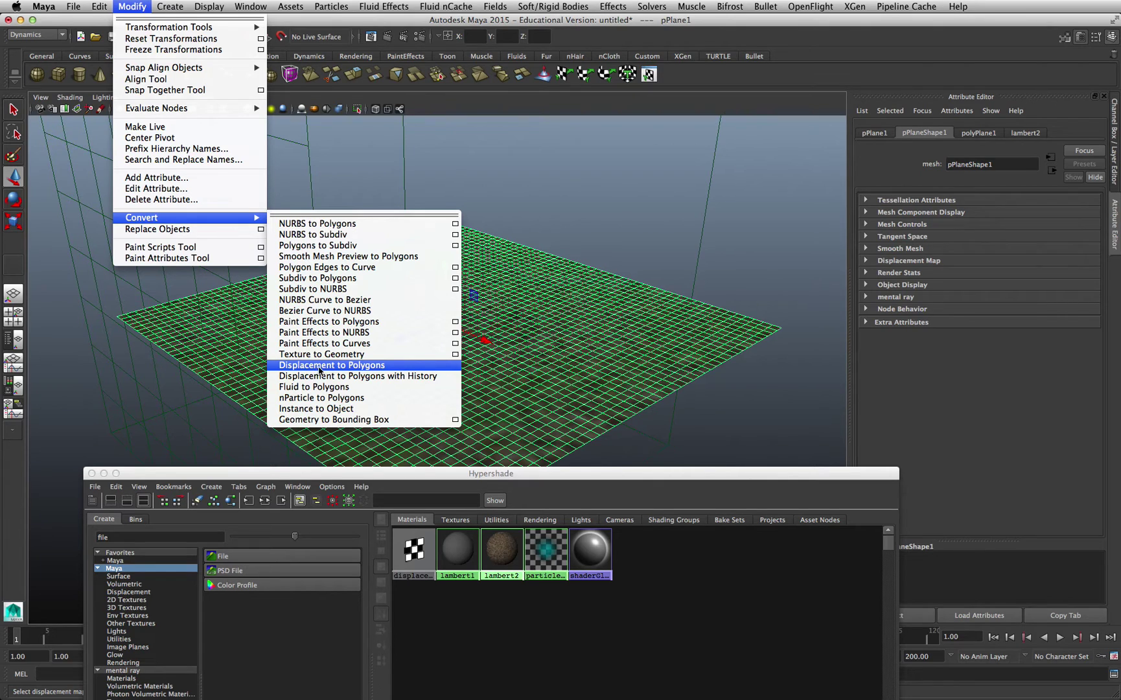
{"action": "left_click", "coordinate": [365, 367]}
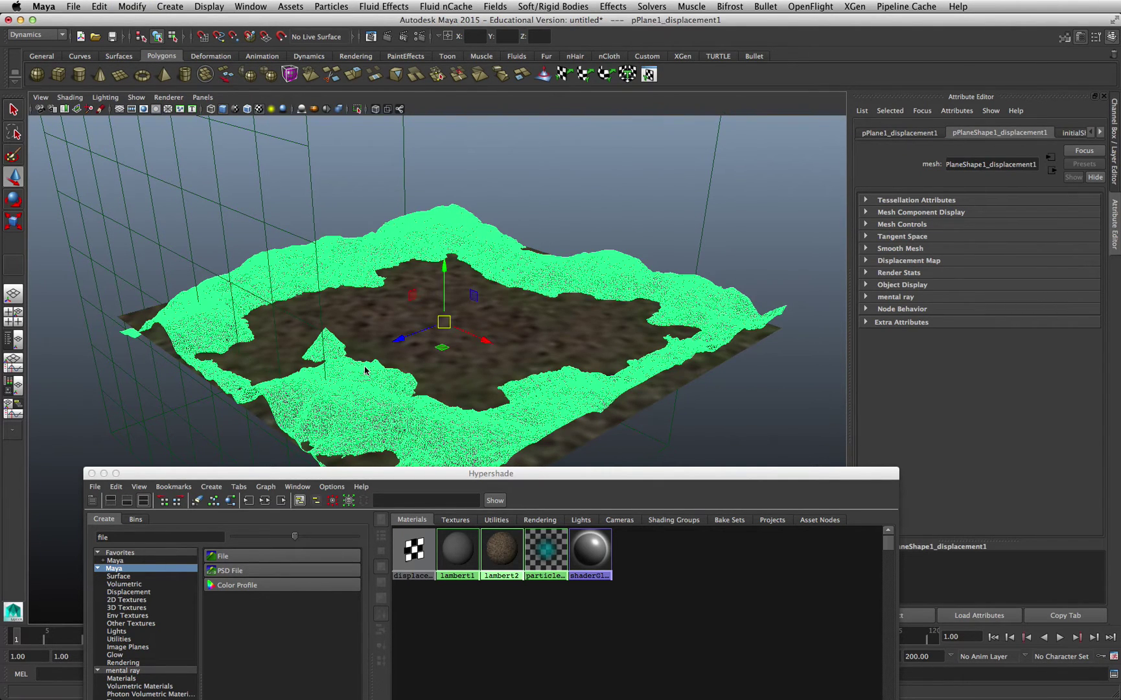
Step: Frame the new terrain mesh and turn on the Poly Count heads-up display
{"action": "left_click", "coordinate": [568, 213]}
{"action": "left_click_drag", "start_coordinate": [518, 300], "coordinate": [508, 302], "text": "alt"}
{"action": "left_click", "coordinate": [509, 293]}
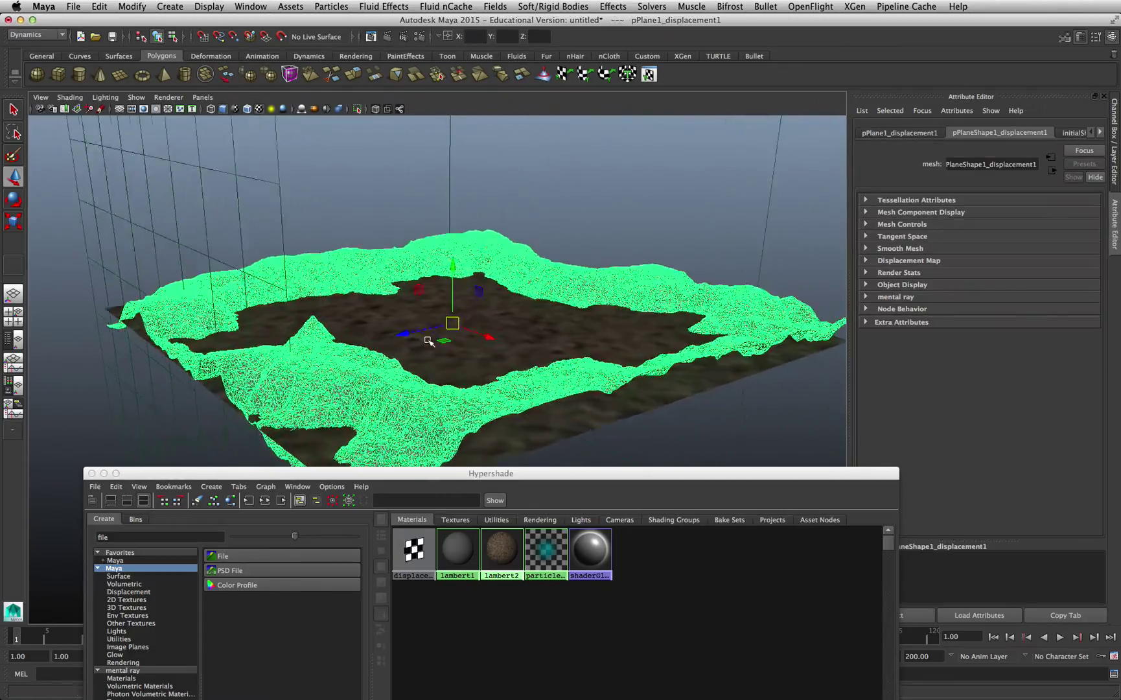
{"action": "right_click_drag", "start_coordinate": [507, 302], "coordinate": [426, 339], "text": "alt"}
{"action": "mouse_move", "coordinate": [361, 318]}
{"action": "left_mouse_down", "text": "alt"}
{"action": "mouse_move", "coordinate": [548, 332]}
{"action": "mouse_move", "coordinate": [346, 300]}
{"action": "mouse_move", "coordinate": [412, 305]}
{"action": "mouse_move", "coordinate": [313, 302]}
{"action": "mouse_move", "coordinate": [312, 353]}
{"action": "left_mouse_up", "text": "alt"}
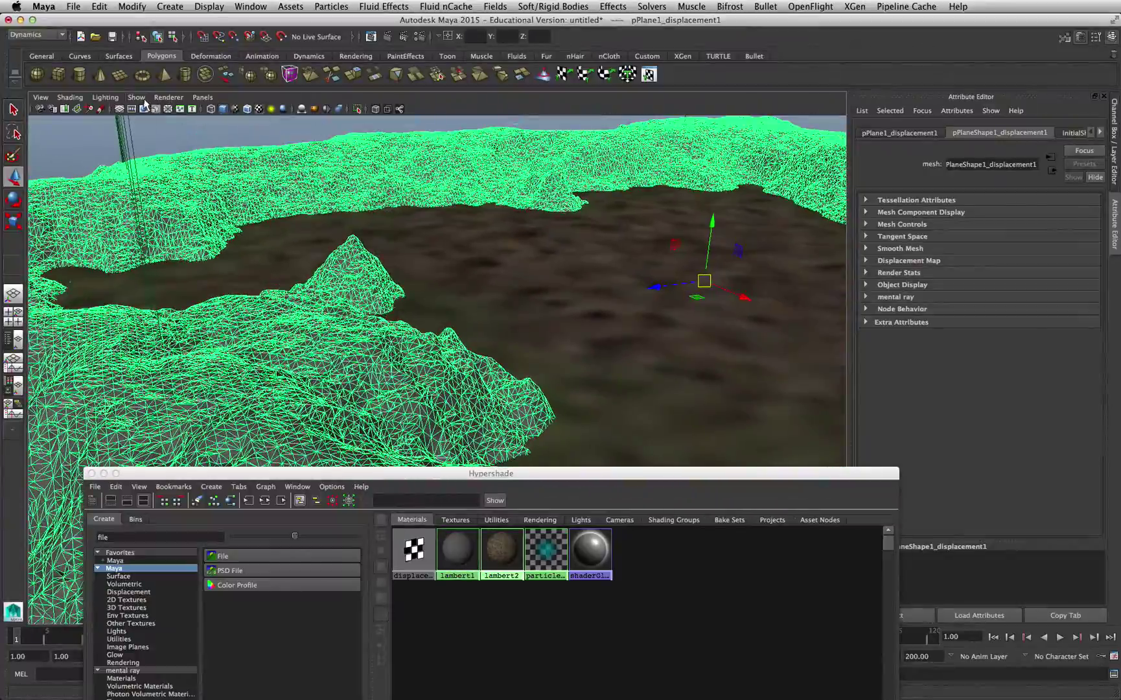
{"action": "left_click", "coordinate": [139, 98]}
{"action": "left_click", "coordinate": [183, 554]}
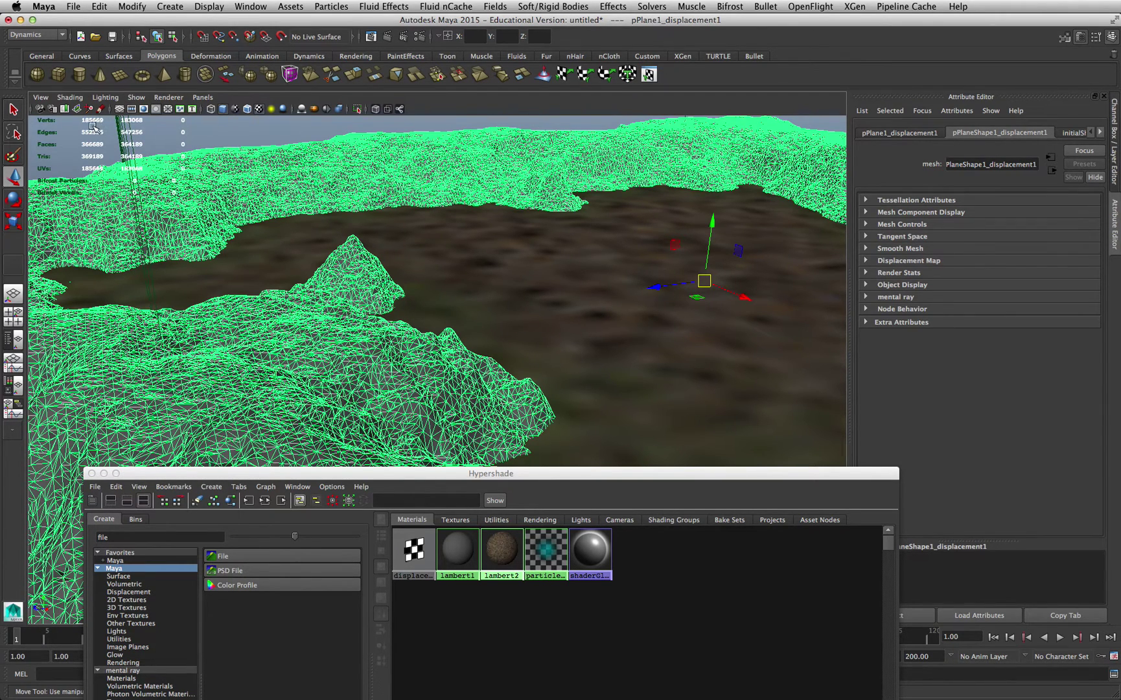
Step: Pull the view back over the terrain and add a polygon cylinder
{"action": "mouse_move", "coordinate": [601, 323]}
{"action": "left_mouse_down", "text": "alt"}
{"action": "mouse_move", "coordinate": [363, 295]}
{"action": "mouse_move", "coordinate": [583, 317]}
{"action": "mouse_move", "coordinate": [399, 328]}
{"action": "left_mouse_up", "text": "alt"}
{"action": "scroll", "coordinate": [400, 327], "scroll_direction": "up", "scroll_amount": 3}
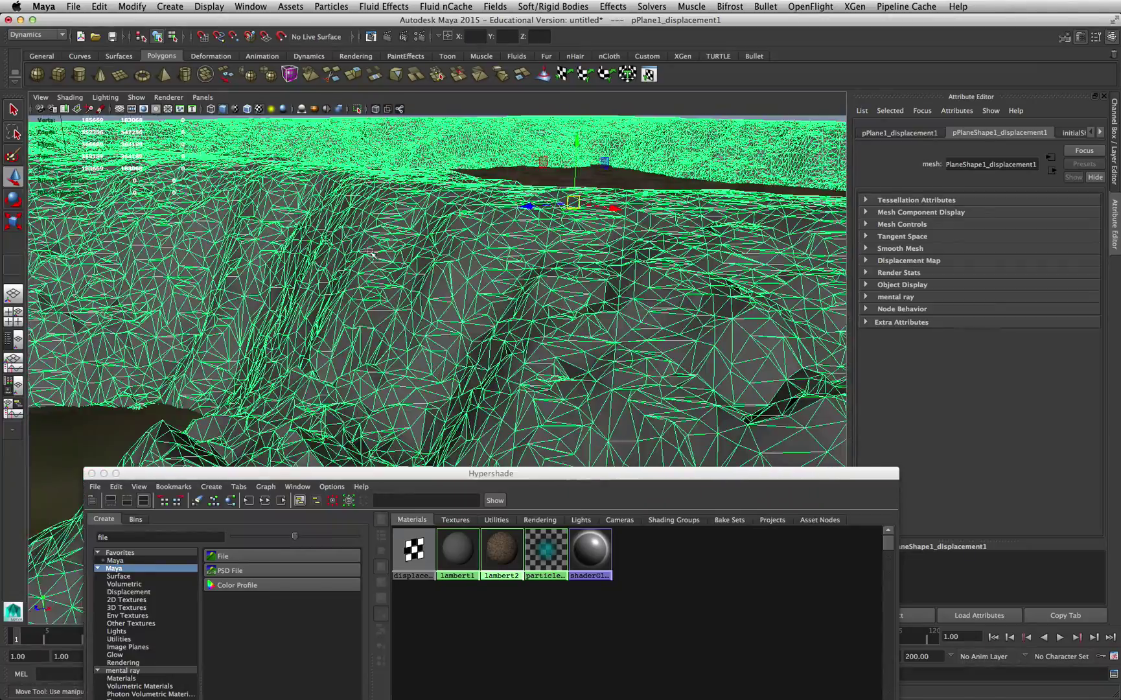
{"action": "scroll", "coordinate": [363, 249], "scroll_direction": "down", "scroll_amount": 1}
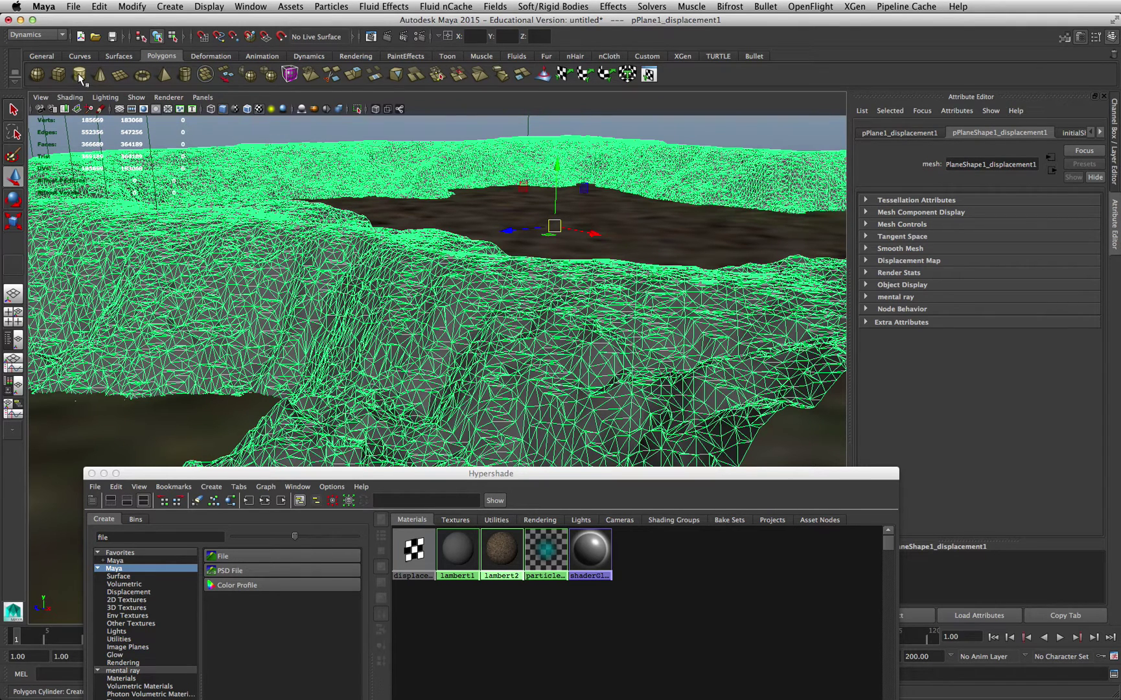
{"action": "left_click", "coordinate": [79, 77]}
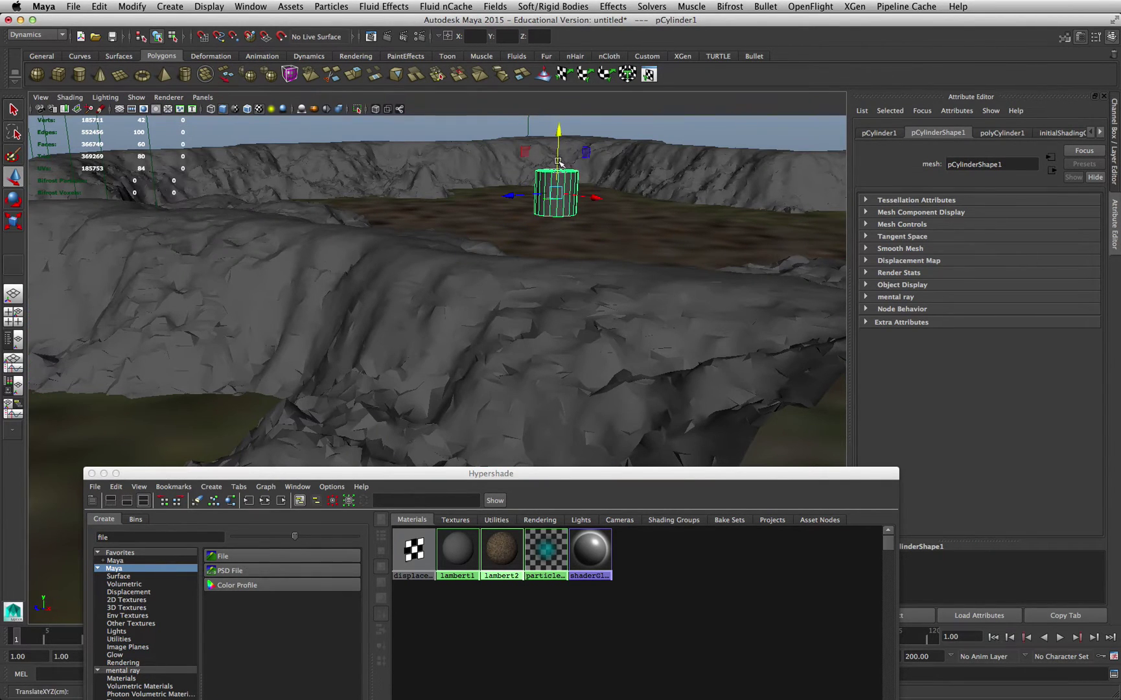
Step: Move the cylinder onto the crater's rocky rim
{"action": "left_click_drag", "start_coordinate": [619, 227], "coordinate": [588, 245], "text": "alt"}
{"action": "mouse_move", "coordinate": [616, 187]}
{"action": "left_mouse_down"}
{"action": "mouse_move", "coordinate": [175, 270]}
{"action": "mouse_move", "coordinate": [339, 279]}
{"action": "mouse_move", "coordinate": [255, 225]}
{"action": "mouse_move", "coordinate": [253, 313]}
{"action": "mouse_move", "coordinate": [247, 267]}
{"action": "mouse_move", "coordinate": [274, 249]}
{"action": "left_mouse_up"}
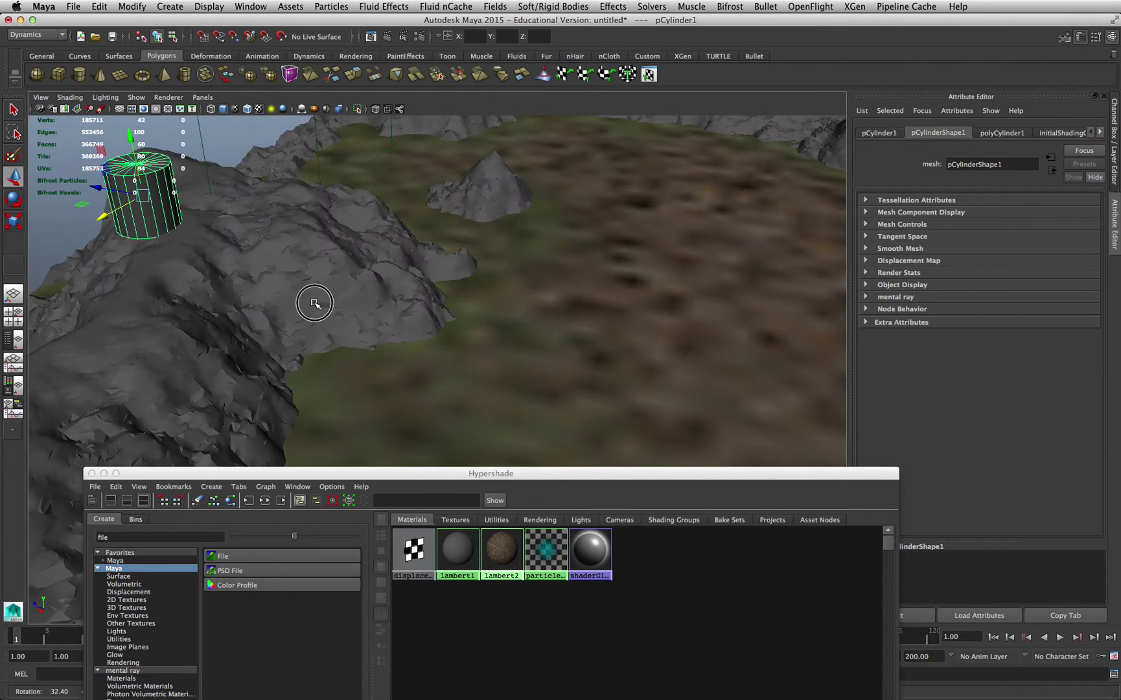
{"action": "left_click_drag", "start_coordinate": [83, 203], "coordinate": [168, 147]}
{"action": "left_click_drag", "start_coordinate": [246, 217], "coordinate": [317, 214], "text": "alt"}
Step: Delete the converted terrain mesh and render the plane and cylinder in mental ray
{"action": "left_click", "coordinate": [392, 227]}
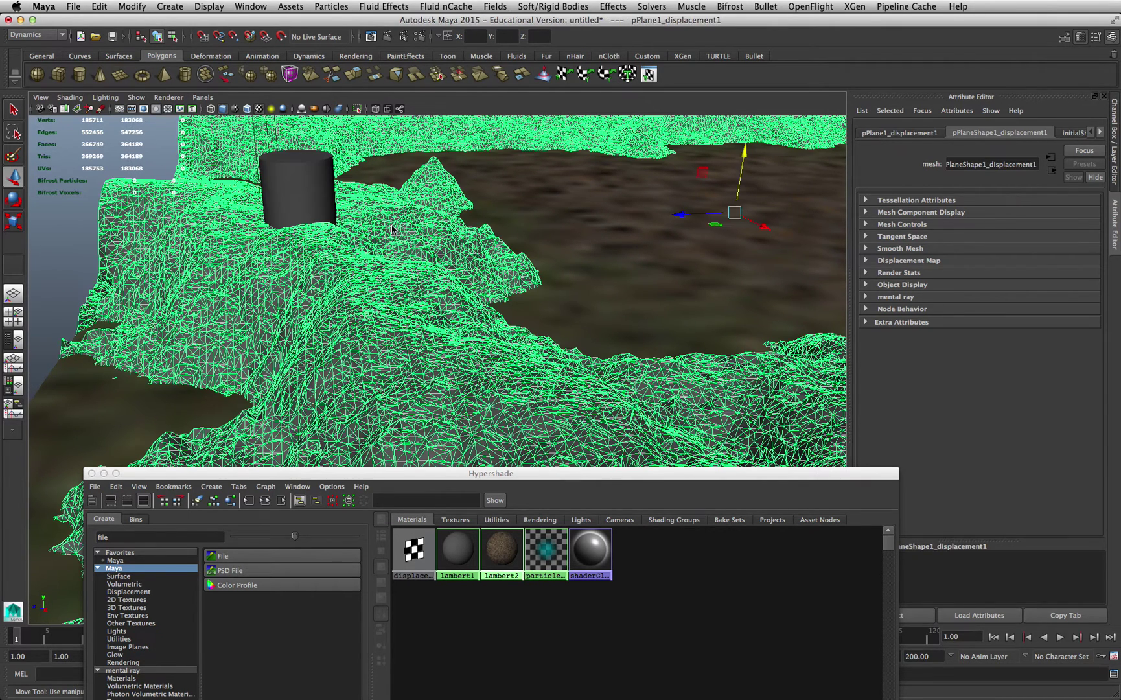
{"action": "key", "text": "Delete"}
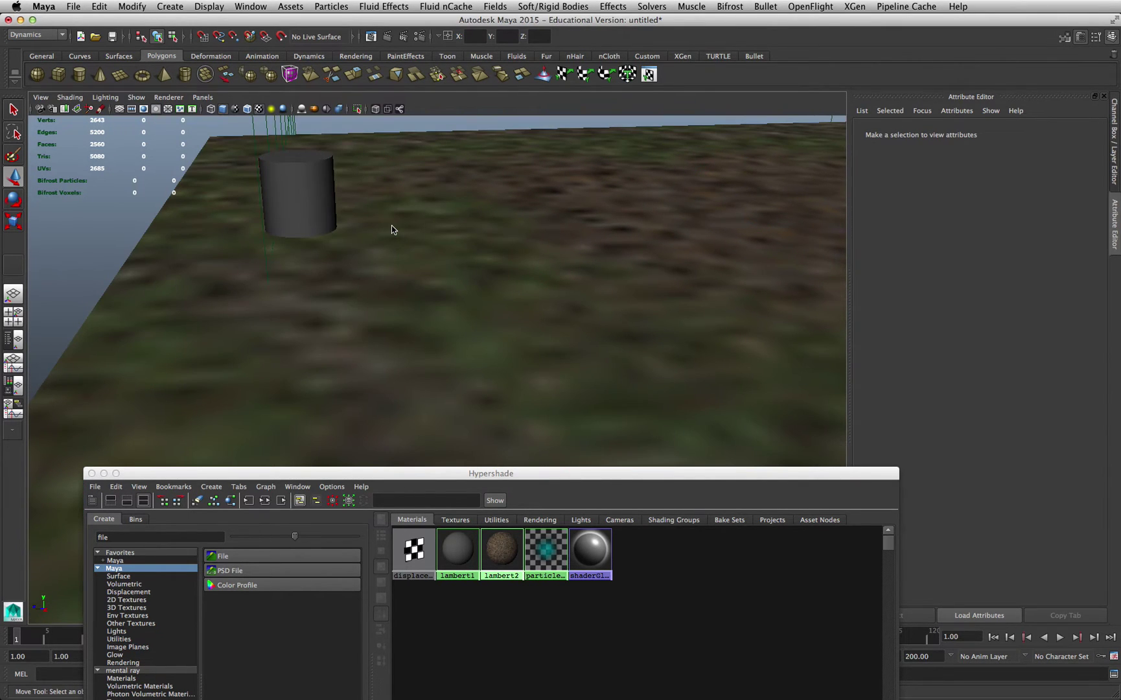
{"action": "left_click_drag", "start_coordinate": [434, 257], "coordinate": [446, 258], "text": "alt"}
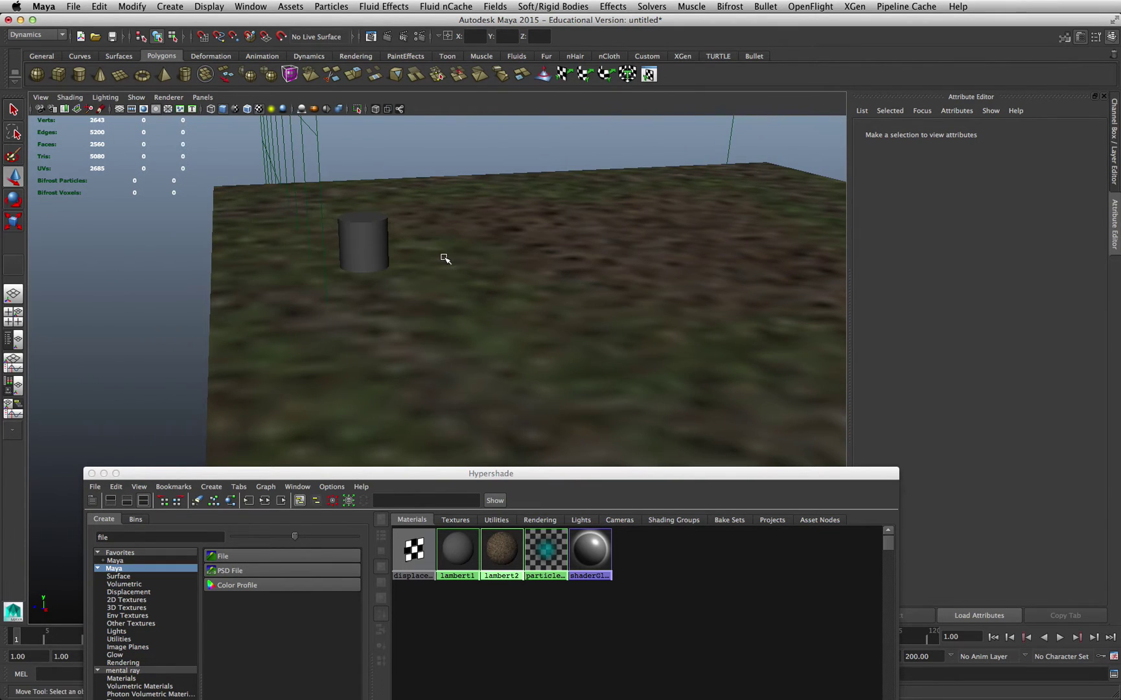
{"action": "middle_click_drag", "start_coordinate": [445, 258], "coordinate": [456, 265], "text": "alt"}
{"action": "left_click", "coordinate": [385, 38]}
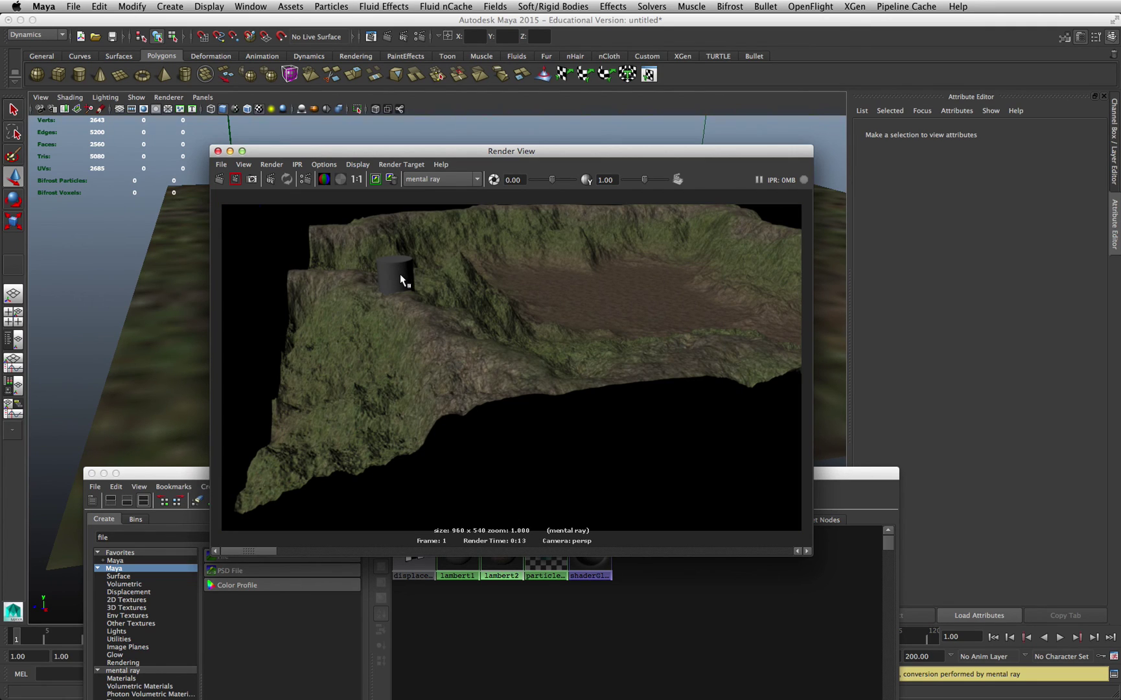
{"action": "left_click", "coordinate": [219, 151]}
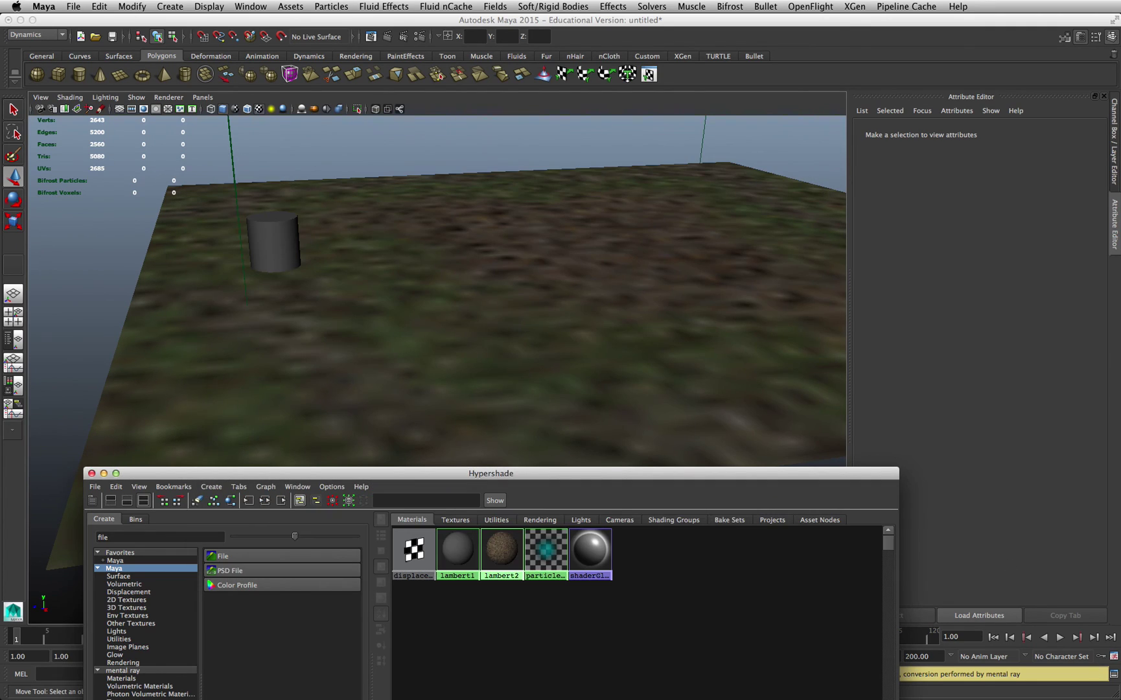